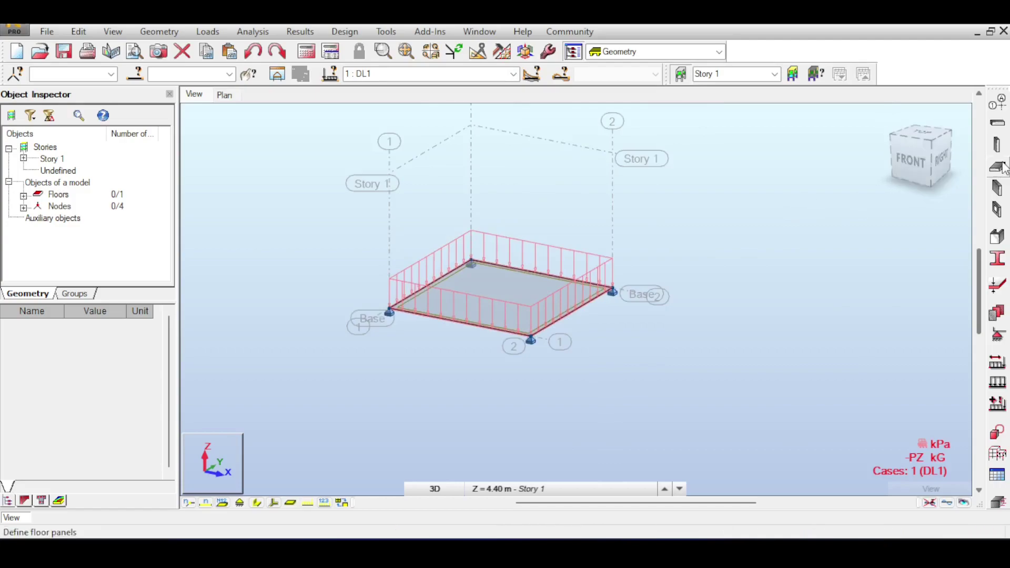
click(998, 167)
drag(752, 109, 698, 106)
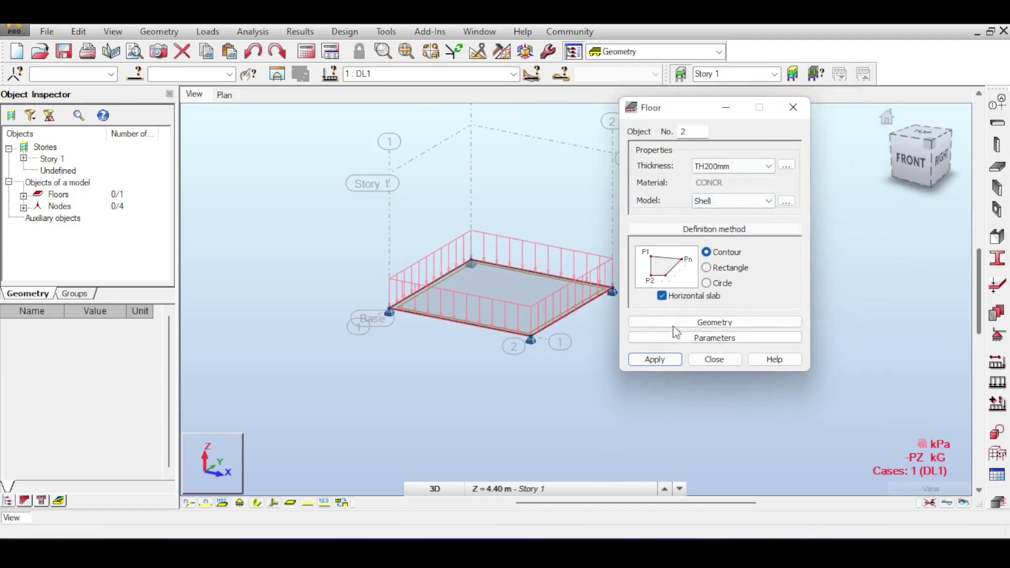
click(678, 360)
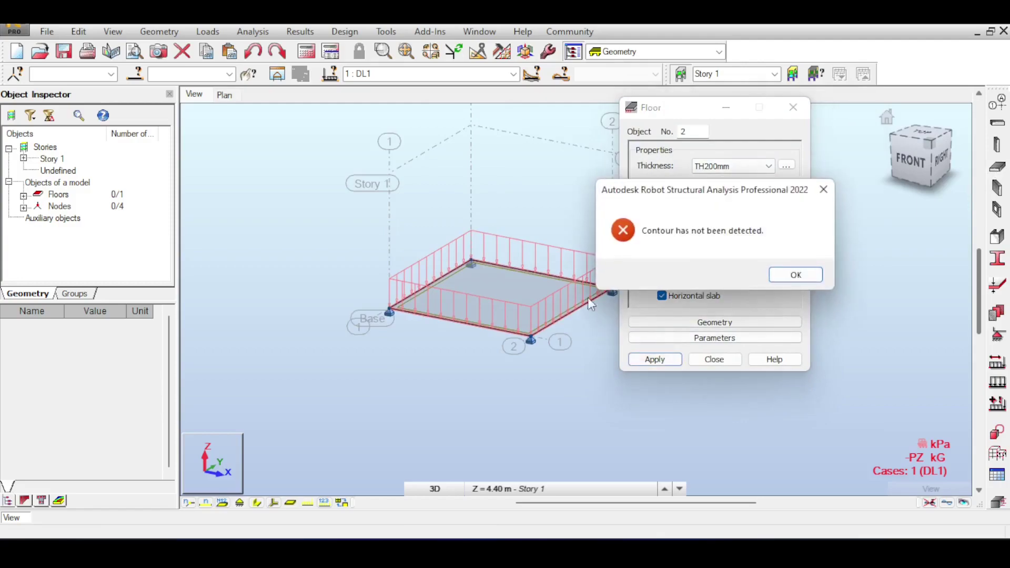
click(795, 275)
click(714, 359)
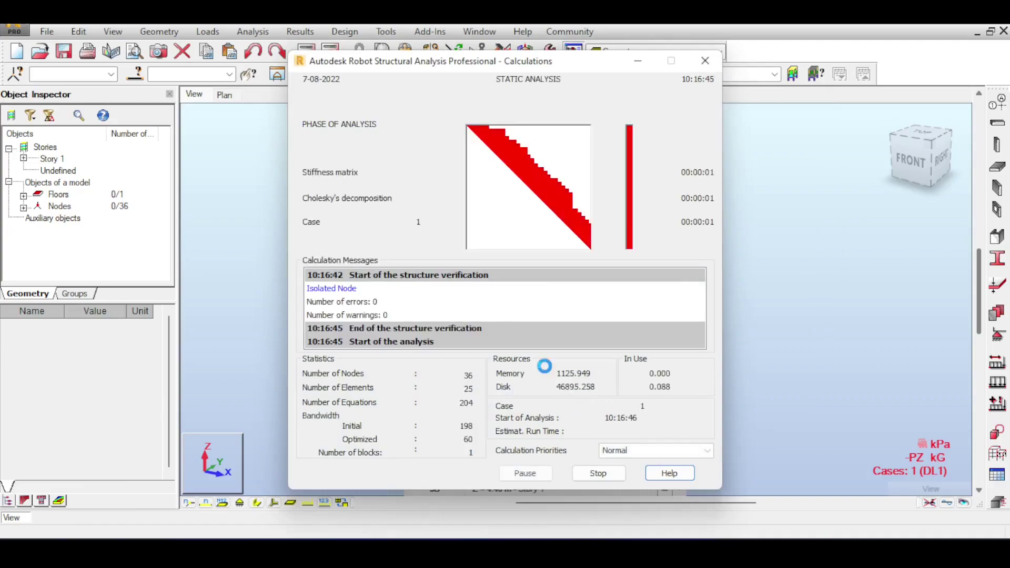
Step: Display the slab's deformed shape for load case DL1 and inspect it from different angles
click(950, 502)
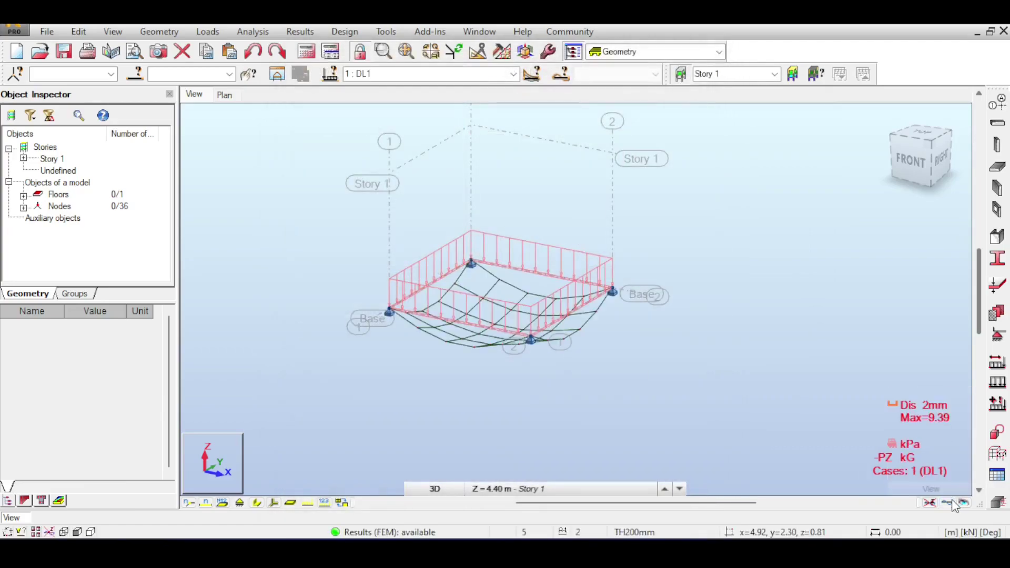
middle_drag(752, 318, 719, 308)
drag(894, 179, 906, 212)
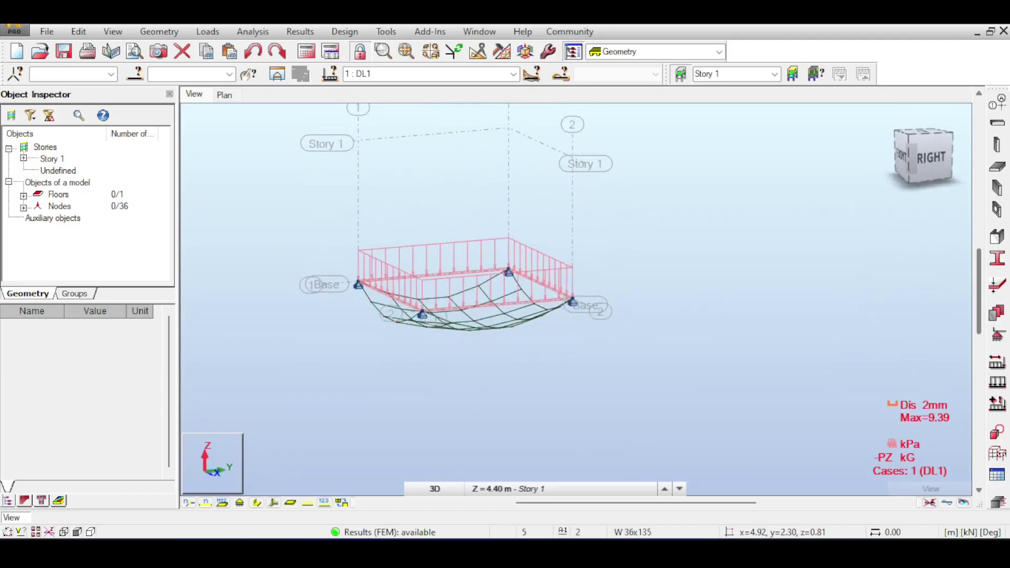
click(932, 164)
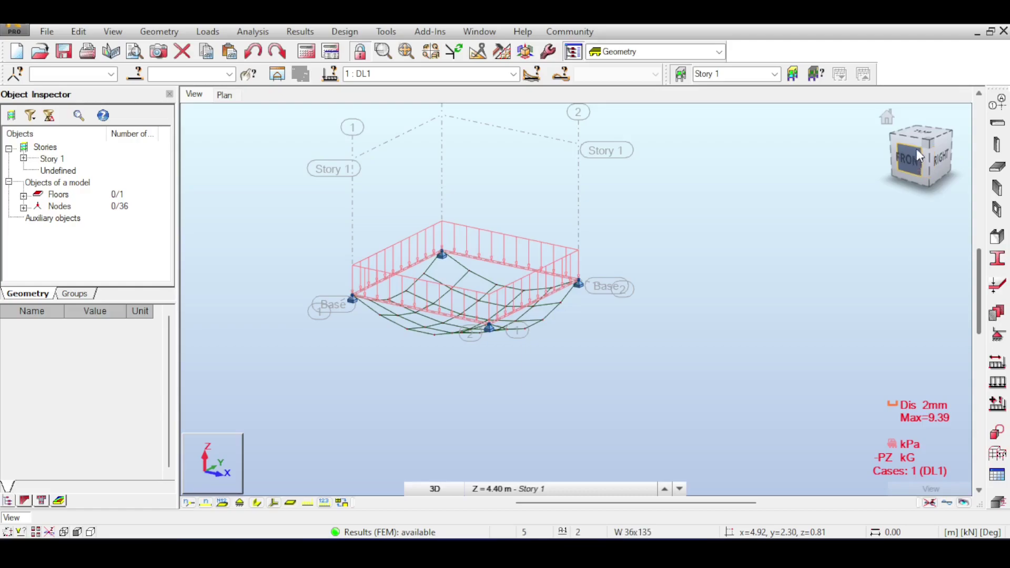
click(917, 150)
Step: Turn on the display of load symbols, load values, automatically generated forces and load distribution regions
right_click(238, 239)
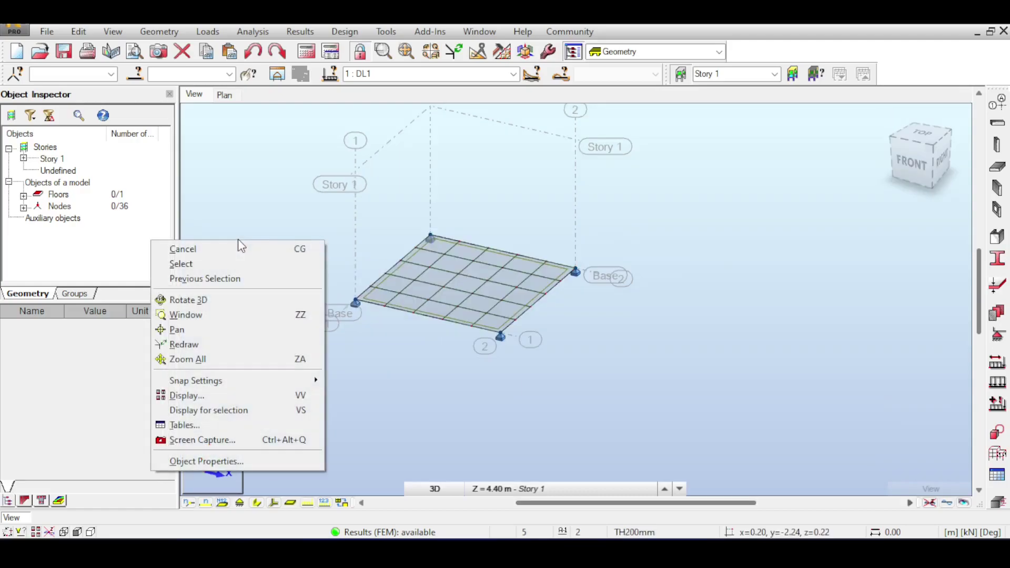
click(220, 396)
drag(183, 53, 868, 120)
click(736, 220)
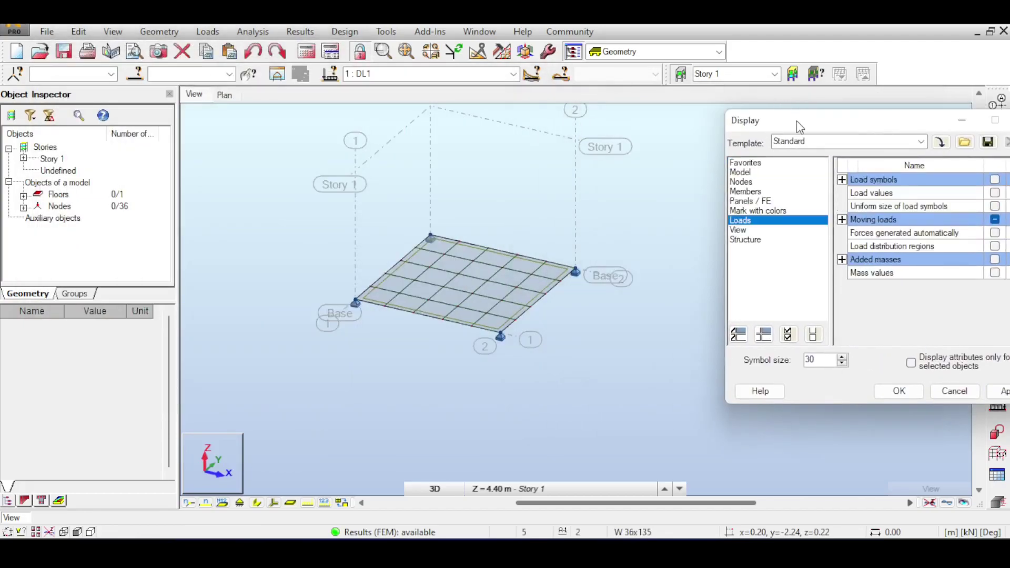
drag(796, 121, 629, 63)
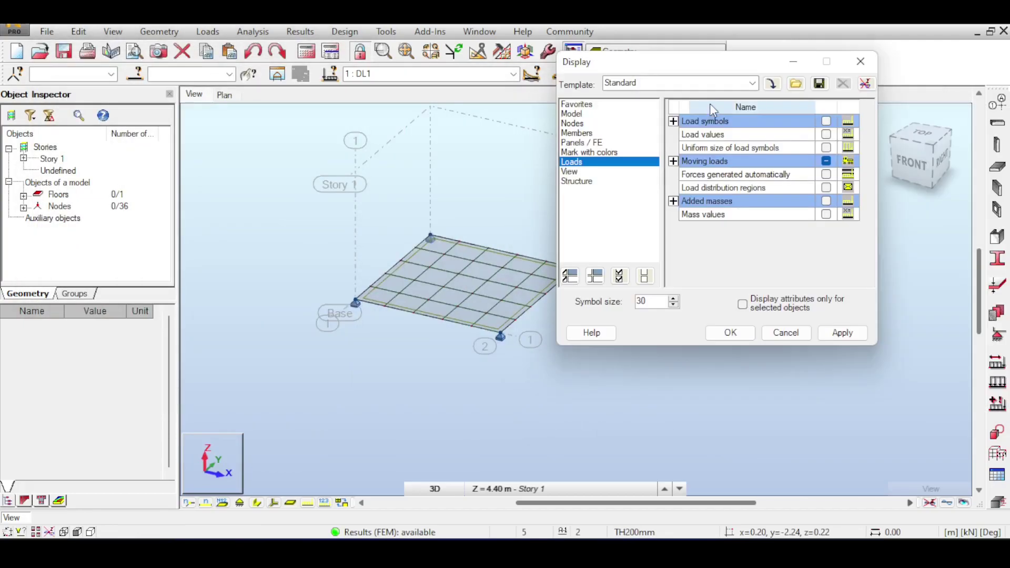
click(827, 188)
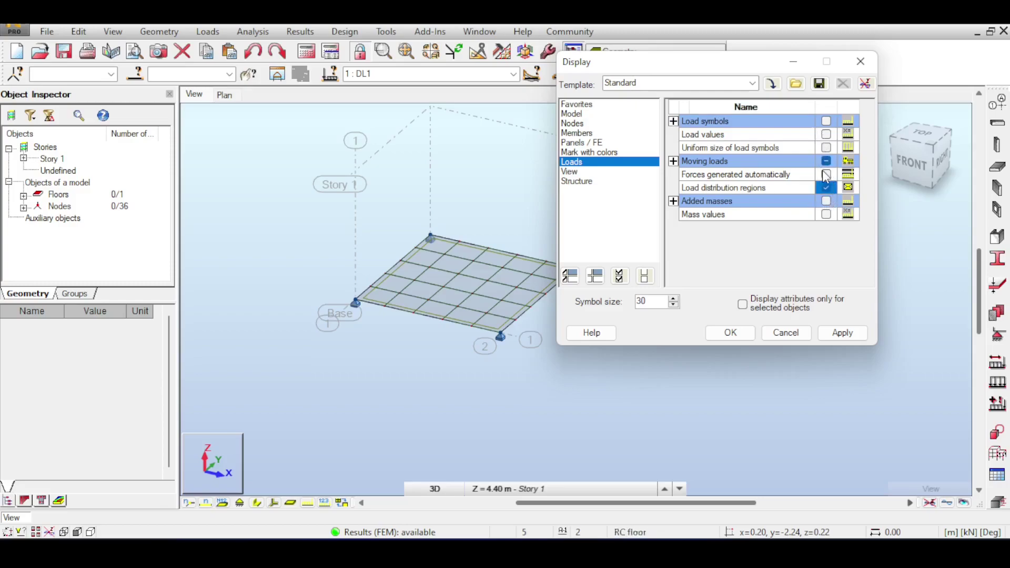
click(827, 174)
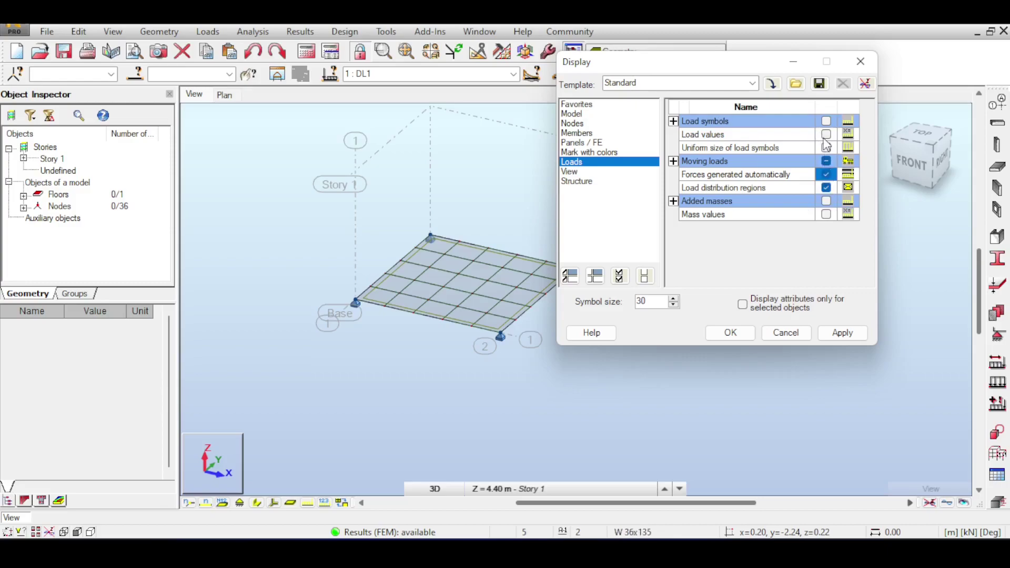
click(826, 134)
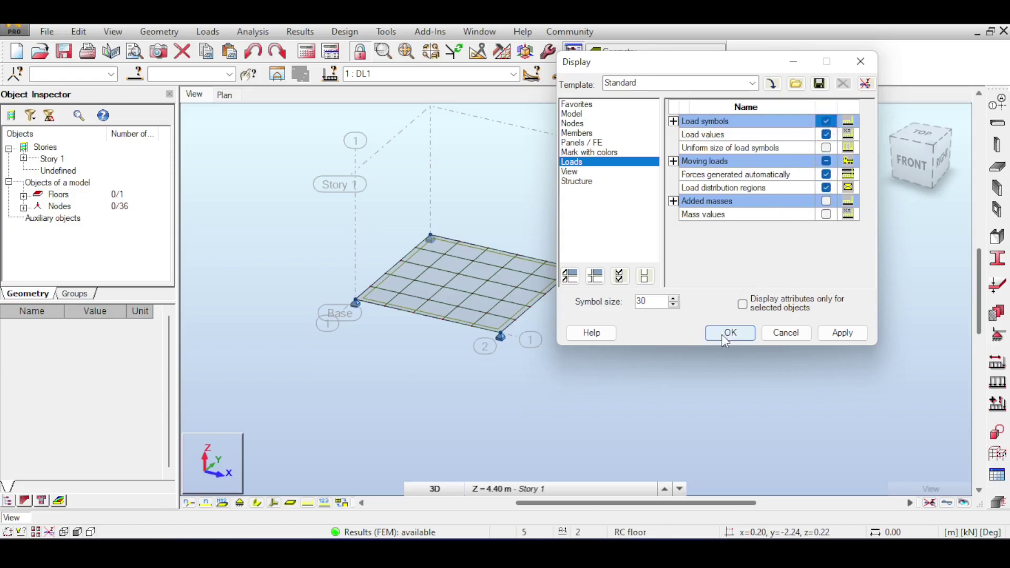
click(728, 333)
scroll(569, 308, up, 3)
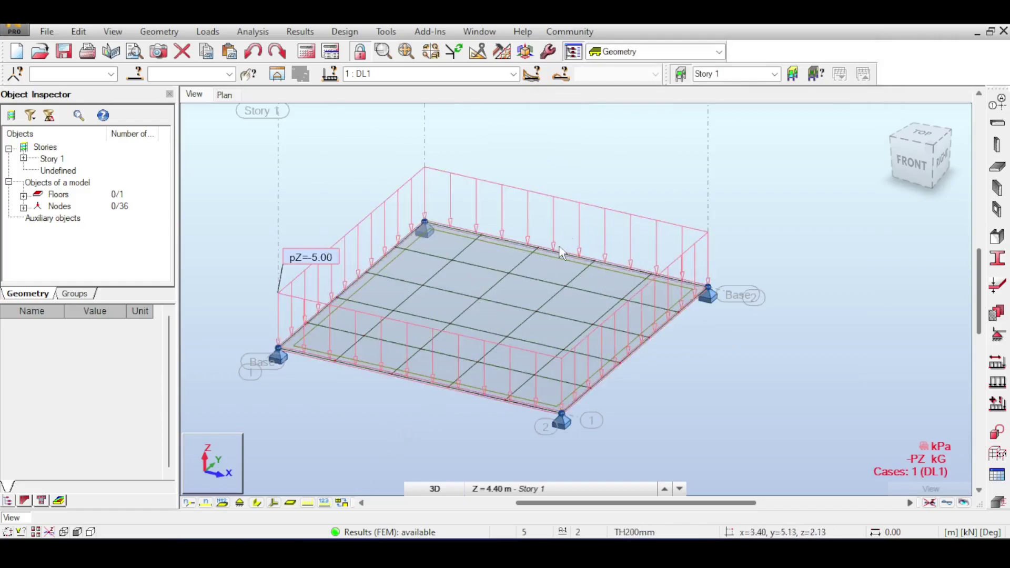
Step: Hide the load symbols and load values in the model view
click(310, 502)
click(313, 501)
click(321, 503)
click(322, 503)
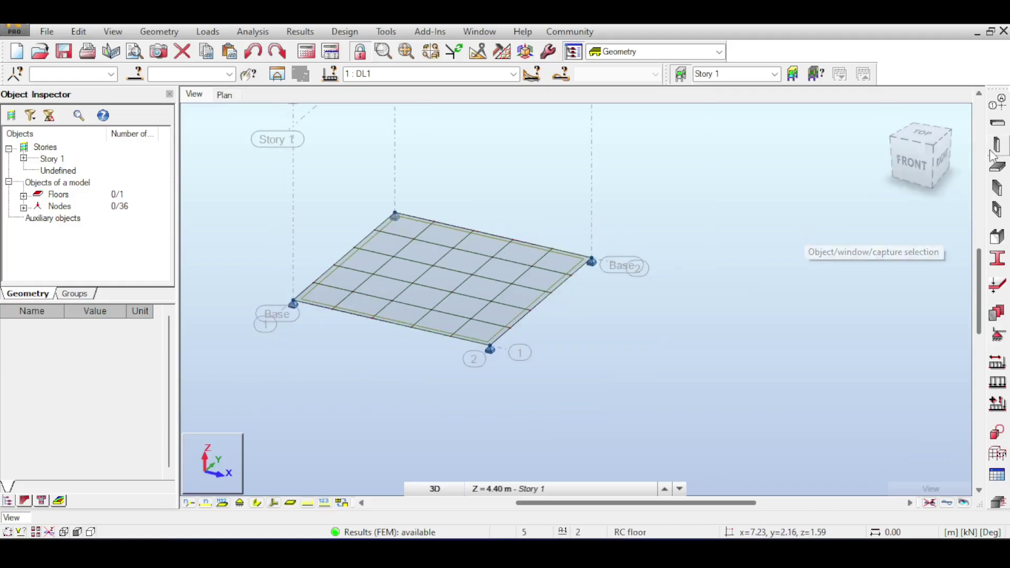
Step: Define a rectangular RC beam section B R300x500 with b 300 mm and h 500 mm for new beams
click(998, 122)
click(905, 178)
click(896, 200)
click(902, 197)
click(901, 221)
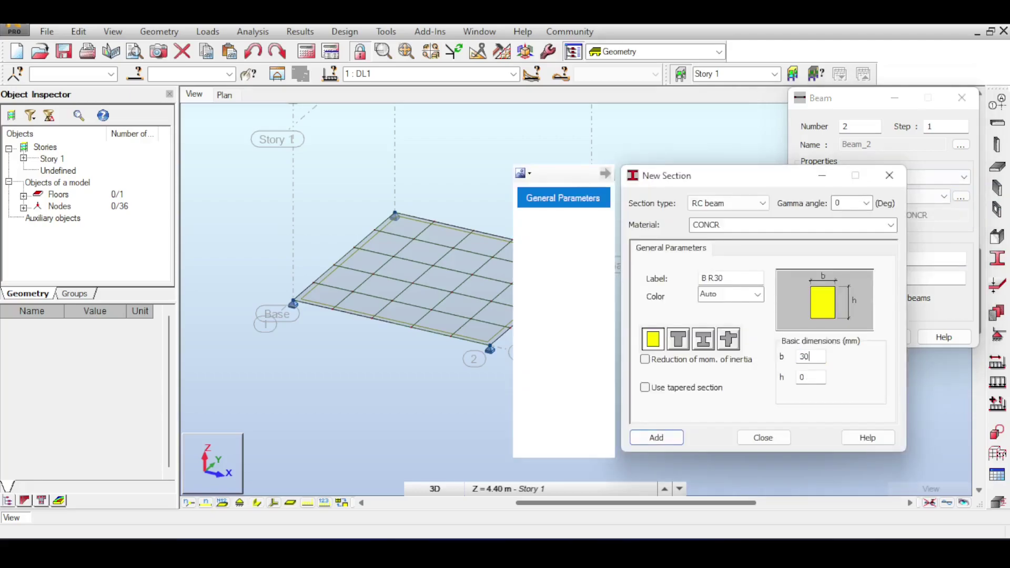
double_click(811, 378)
text(500)
key(Return)
click(777, 350)
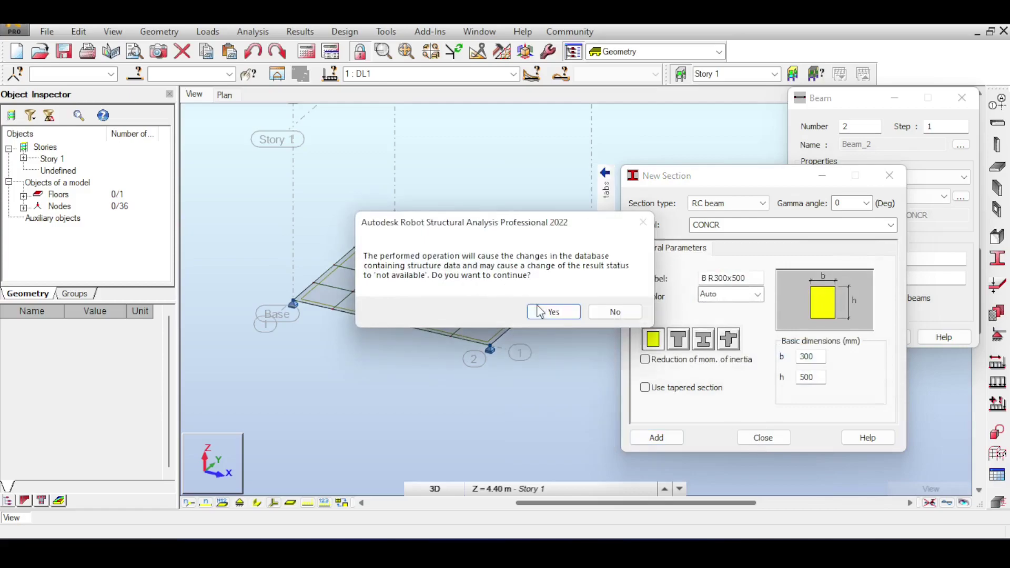
click(550, 313)
click(763, 438)
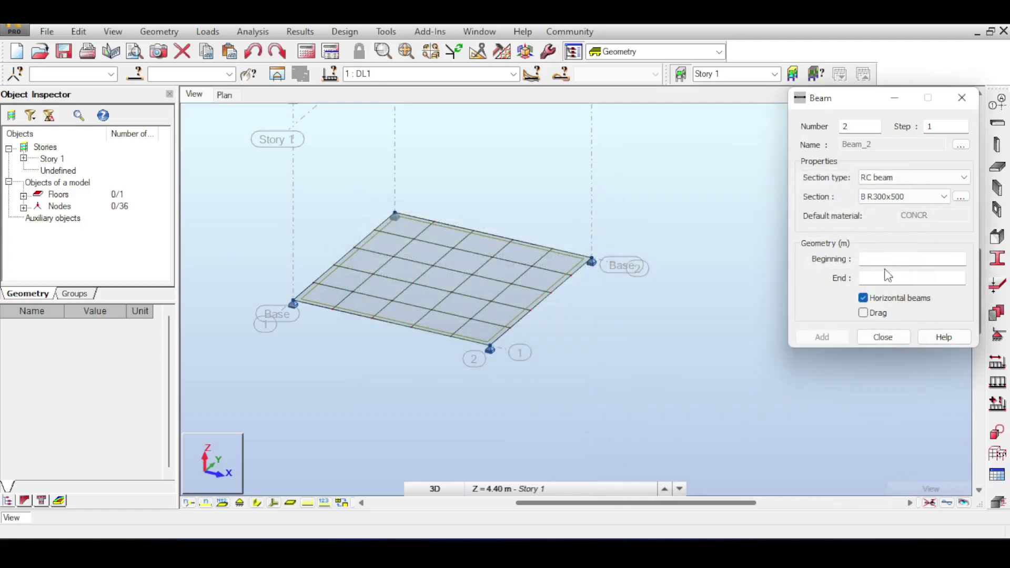
Step: Draw four continuous B R300x500 beams along the slab's edges, linking its corner supports in a closed loop
click(863, 314)
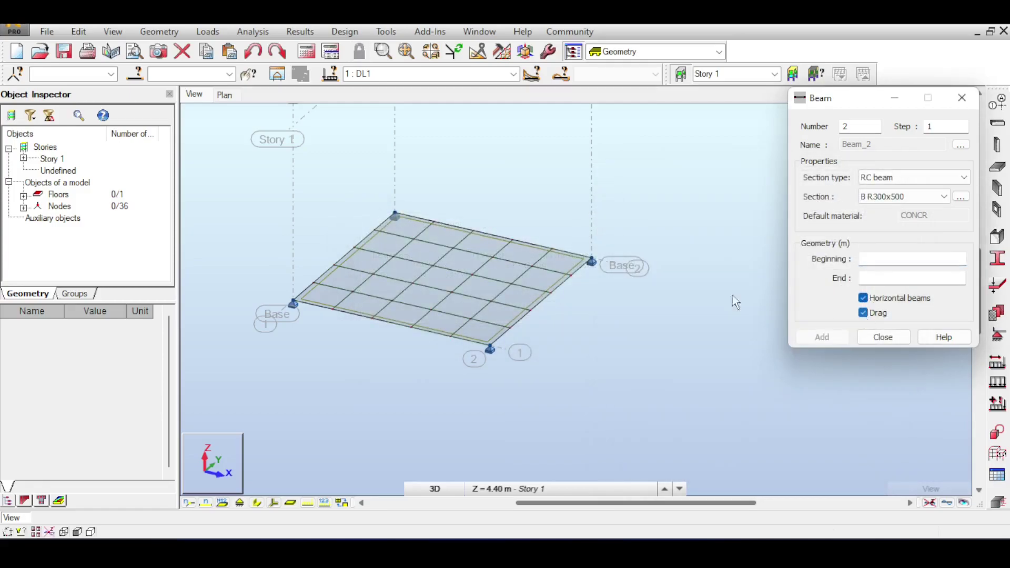
click(295, 302)
click(490, 347)
click(591, 261)
click(404, 223)
click(305, 308)
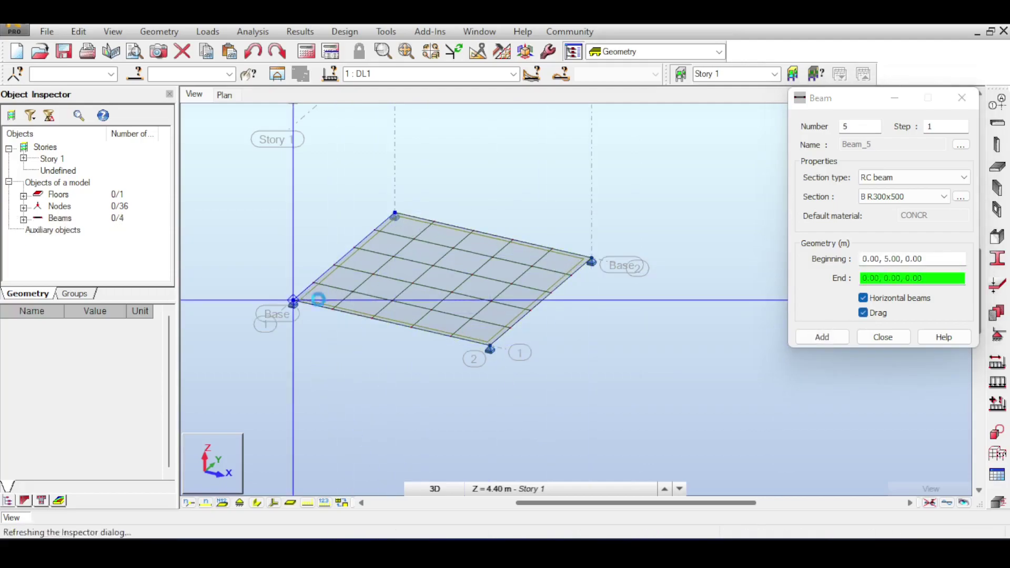
key(Escape)
Step: Delete the self-weight load of case DL1 from the load table and return to the model view
click(216, 32)
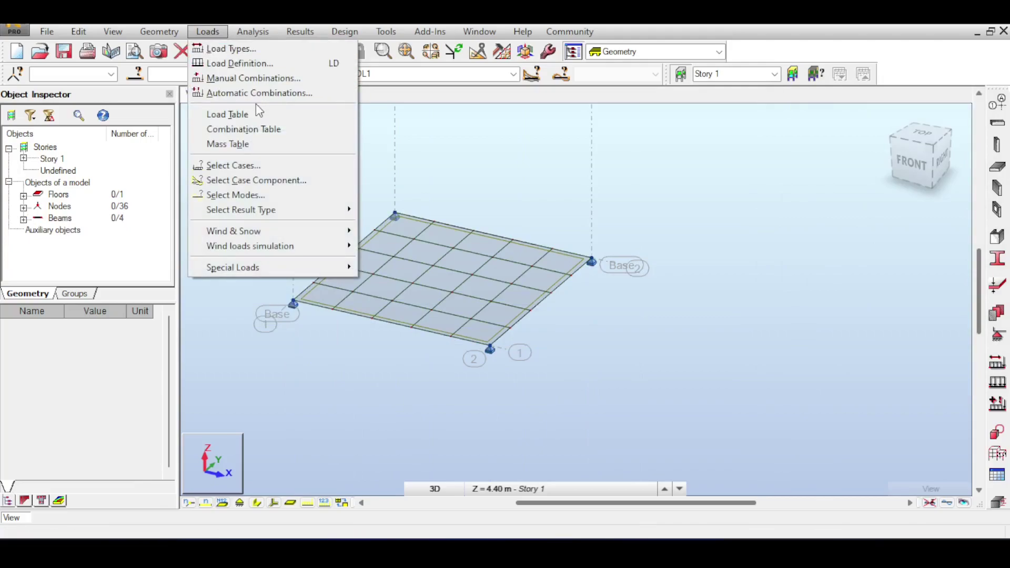
click(260, 109)
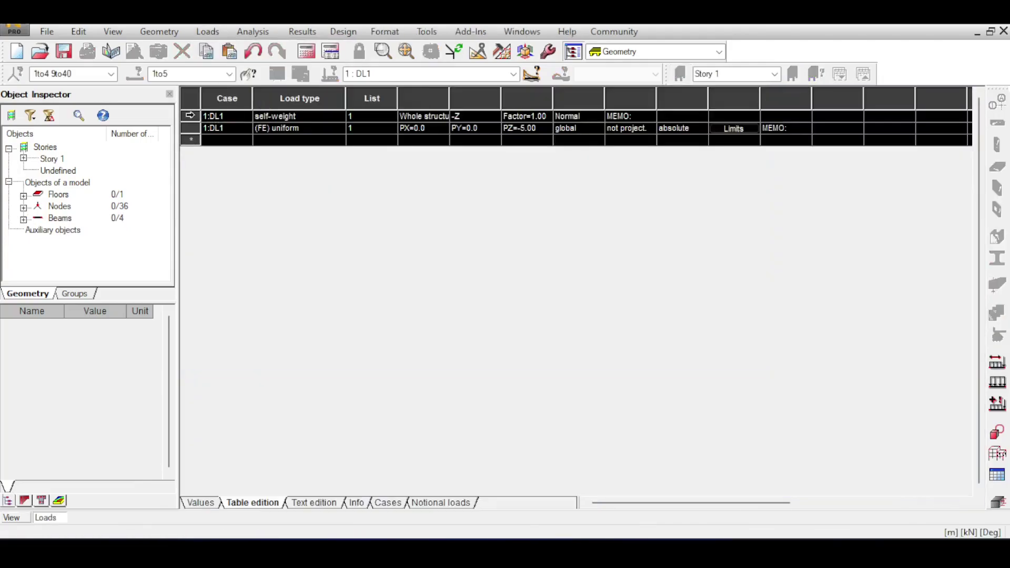
key(Delete)
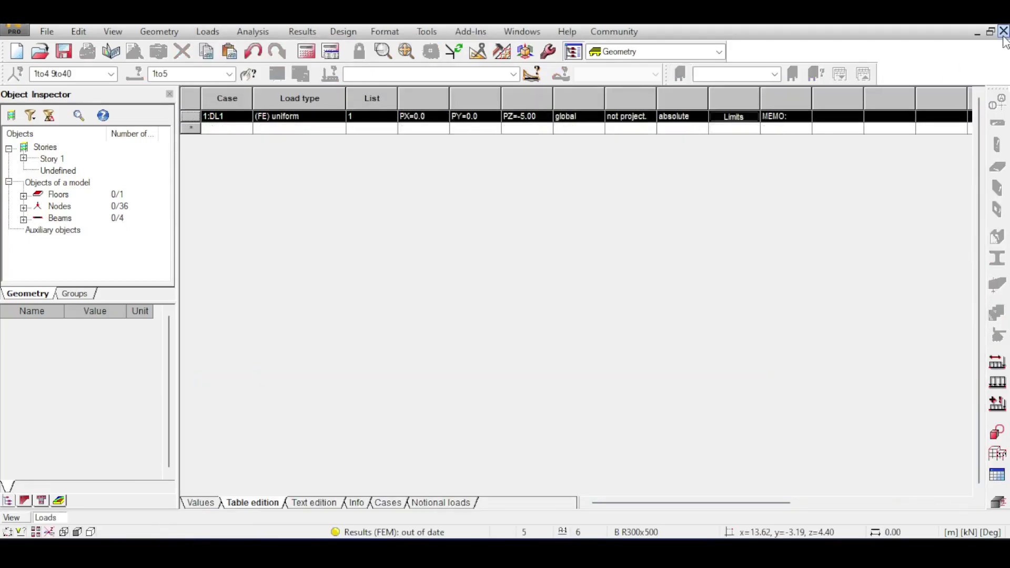
click(1003, 31)
Step: Recalculate the structure with the new edge beams and check its deformed shape
click(312, 58)
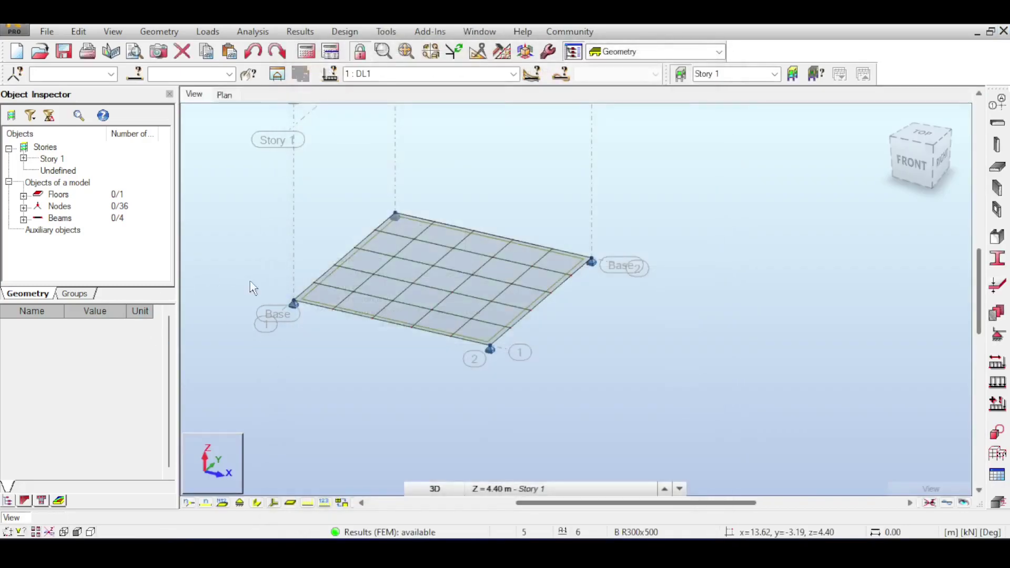
click(952, 503)
click(951, 503)
click(952, 503)
click(952, 503)
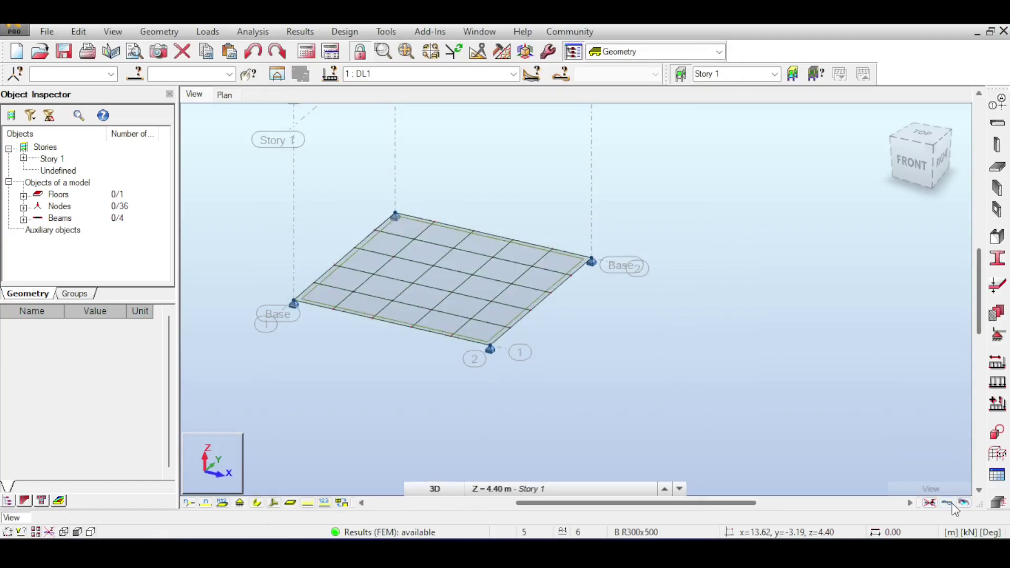
click(256, 504)
click(256, 503)
click(256, 503)
click(256, 503)
click(255, 503)
click(255, 503)
click(256, 503)
click(256, 503)
Step: Display the My bending moment diagram on the edge beams
click(300, 32)
click(379, 90)
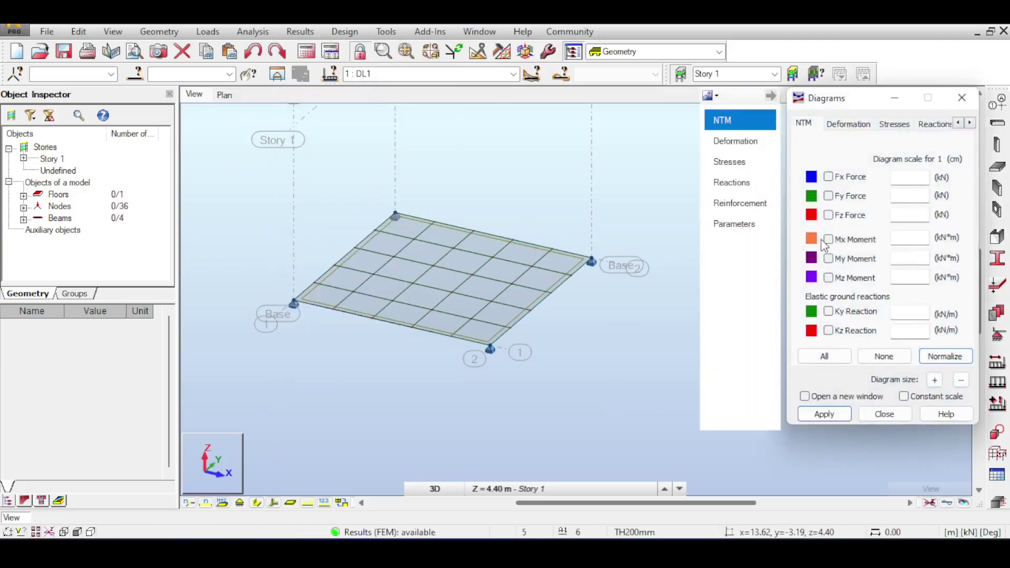
click(829, 258)
click(826, 414)
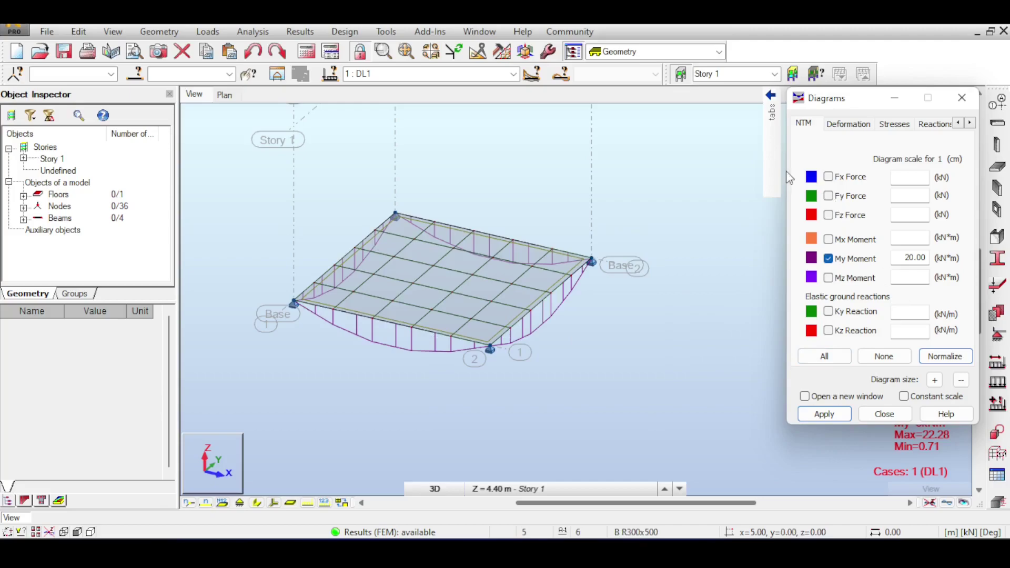
Step: Show the moment diagrams with value labels, differentiated positive and negative values and filled areas
mouse_move(773, 176)
click(742, 233)
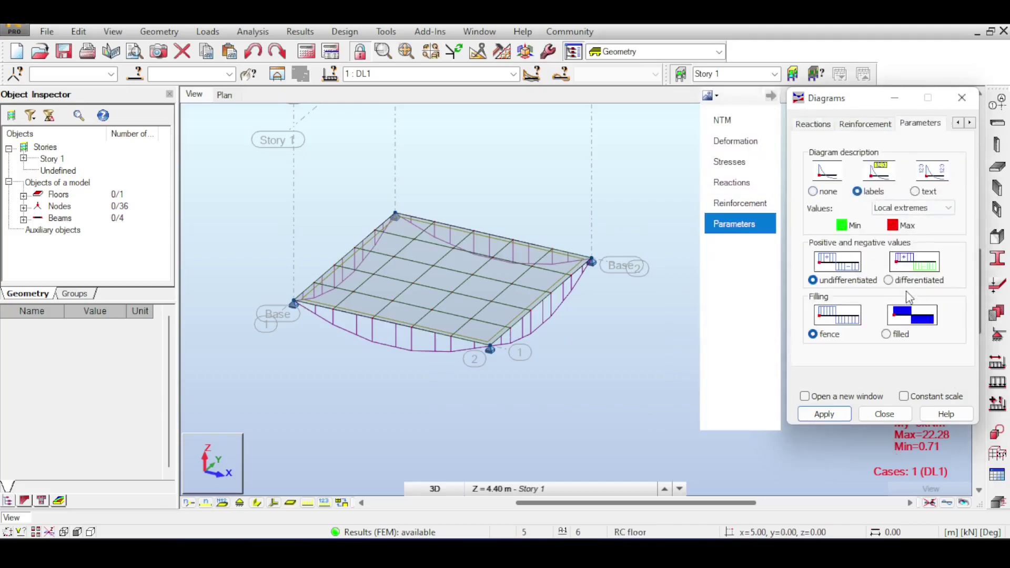
click(886, 334)
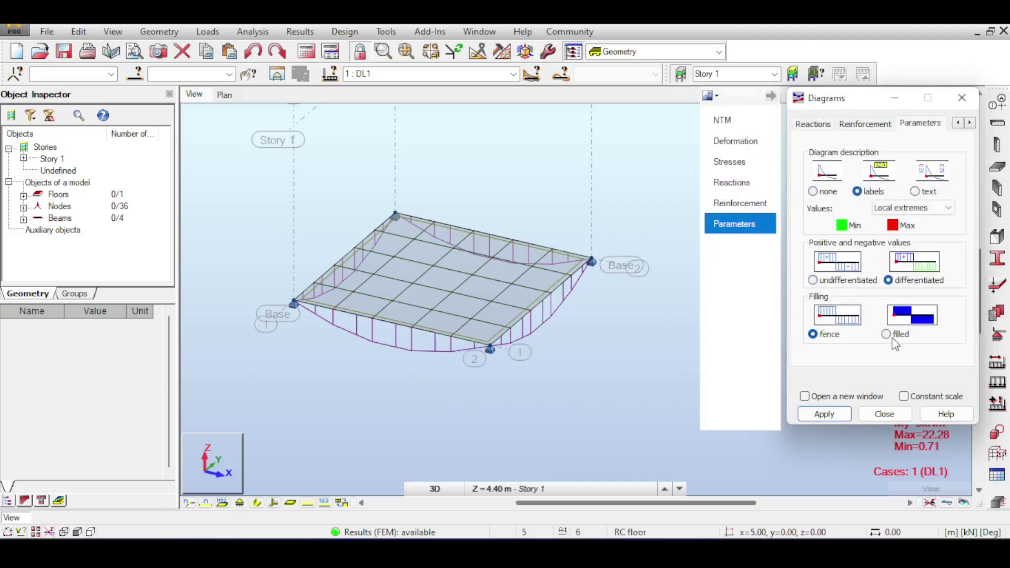
click(823, 414)
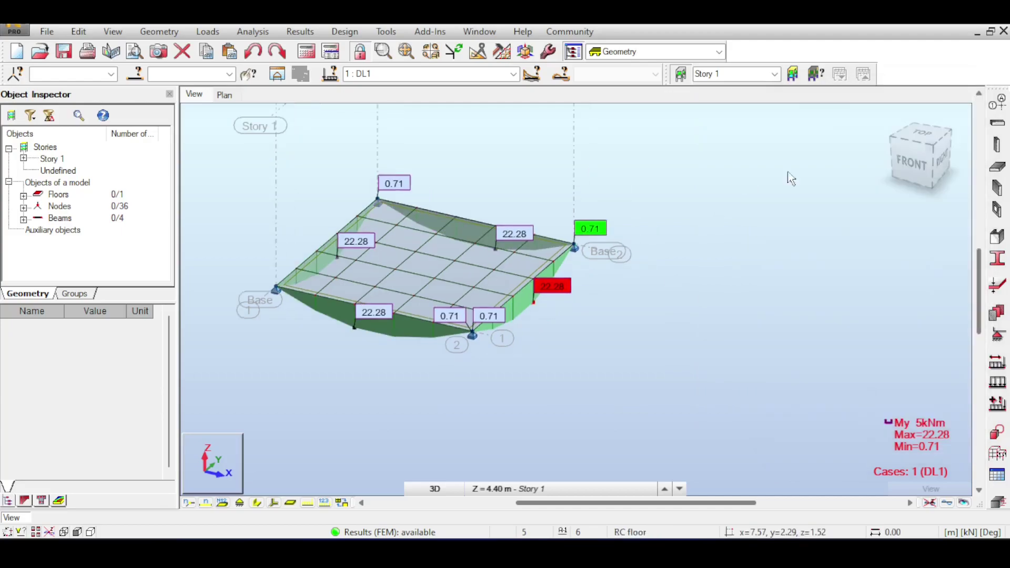
Step: Start a new panel calculation model for floors, labelled mymodel
click(997, 167)
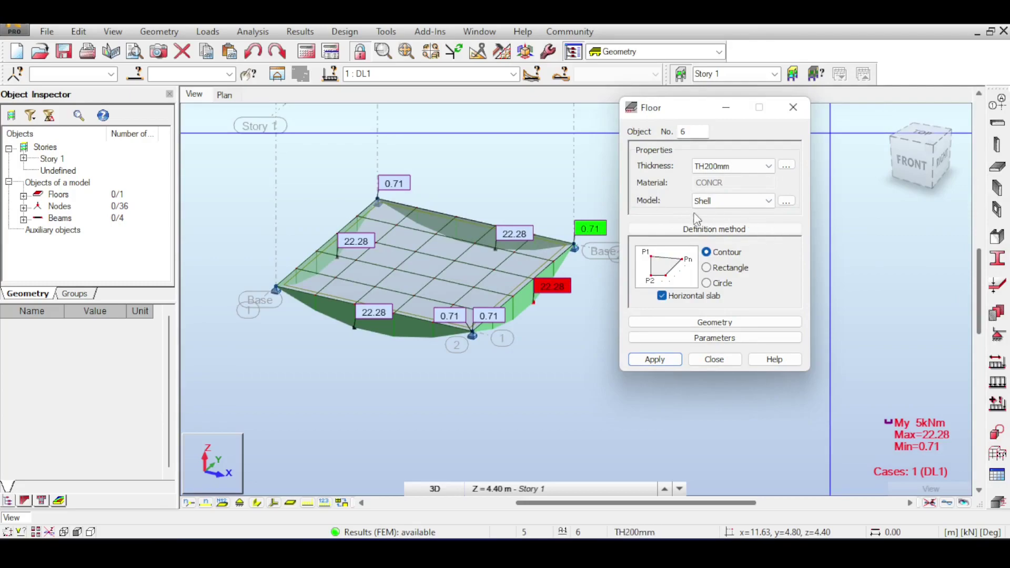
click(786, 202)
drag(818, 183, 666, 79)
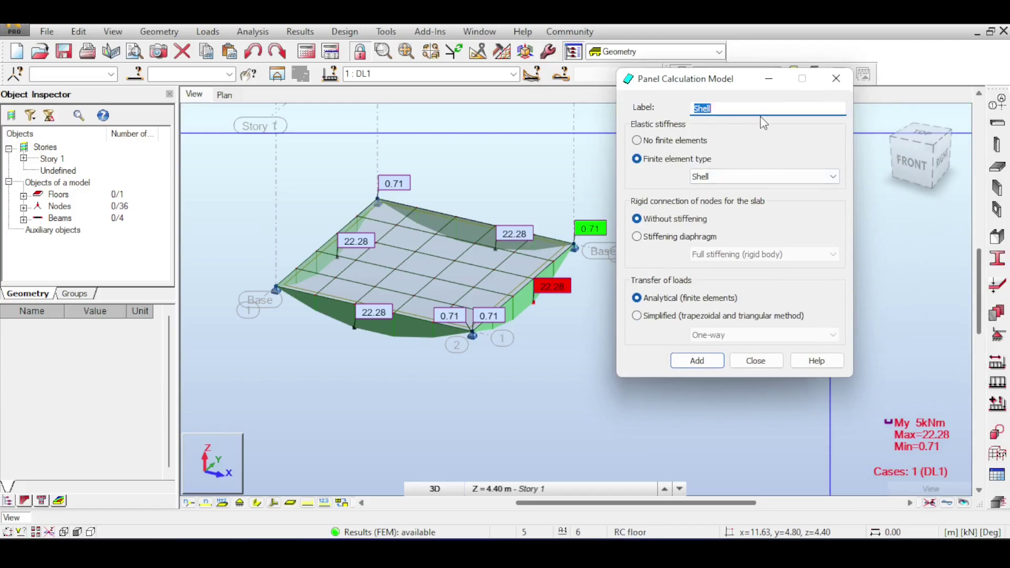
text(mt)
text(mo)
text(del)
drag(670, 85, 788, 79)
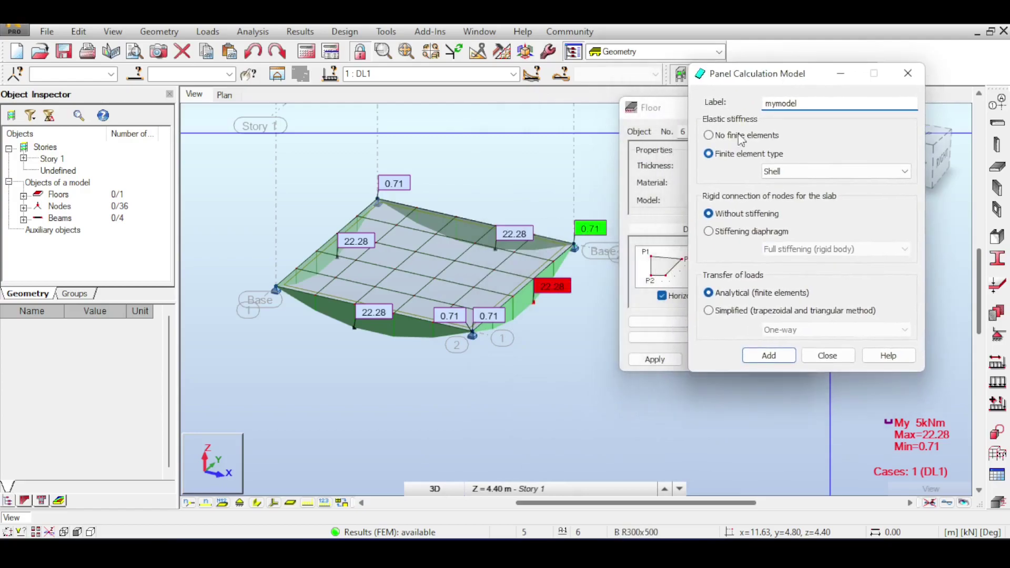
Step: Set the elastic stiffness of mymodel to finite elements of type Shell
click(713, 157)
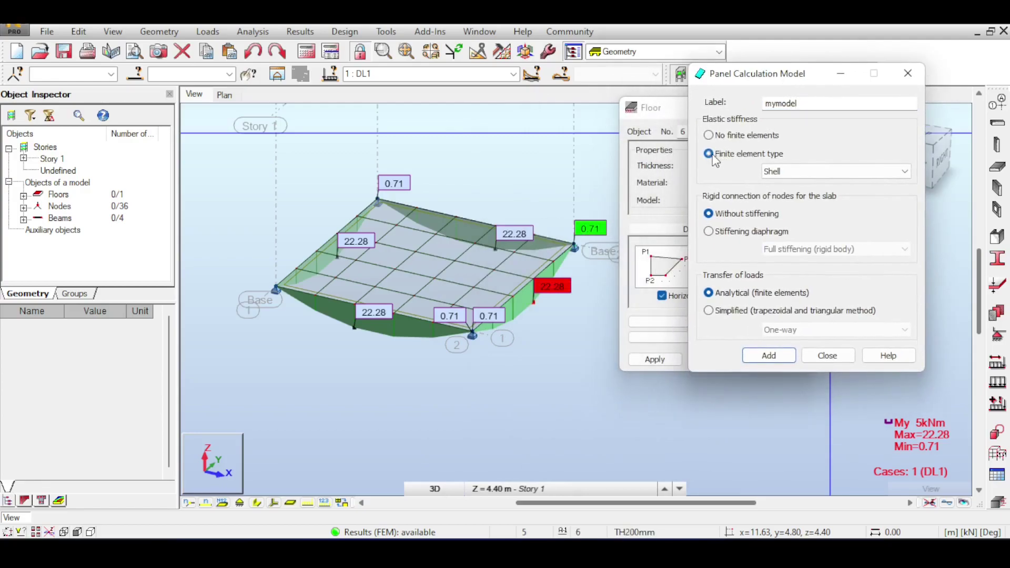
click(794, 174)
click(793, 174)
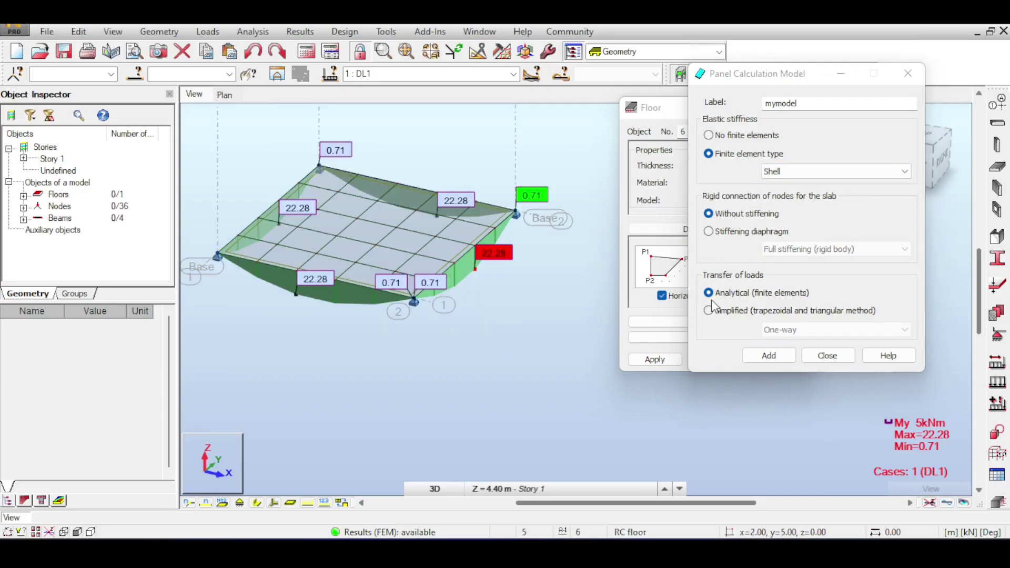
middle_drag(475, 167, 501, 150)
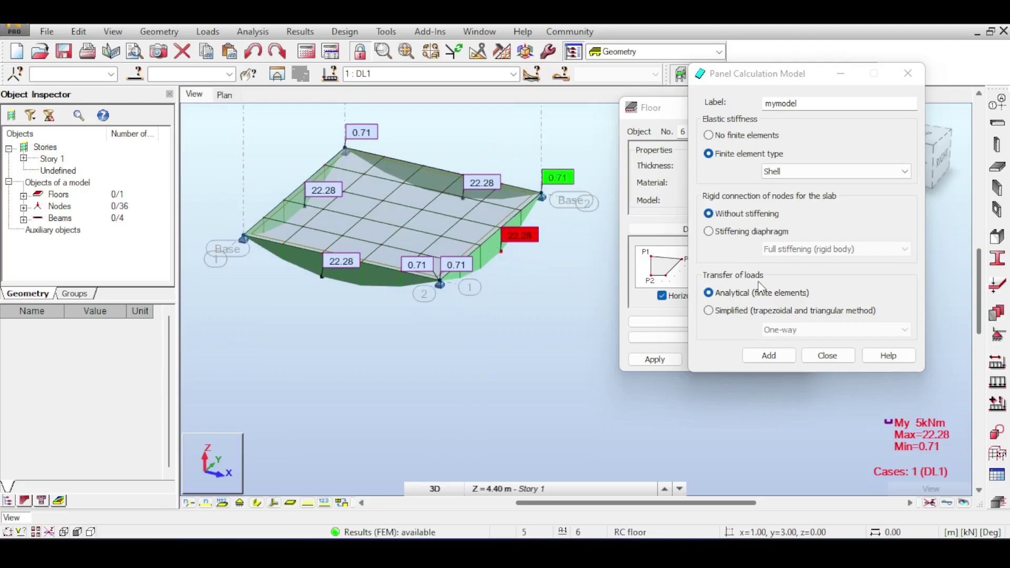
Step: Set the load transfer of mymodel to the simplified trapezoidal and triangular method, One-way, and add the model
click(708, 311)
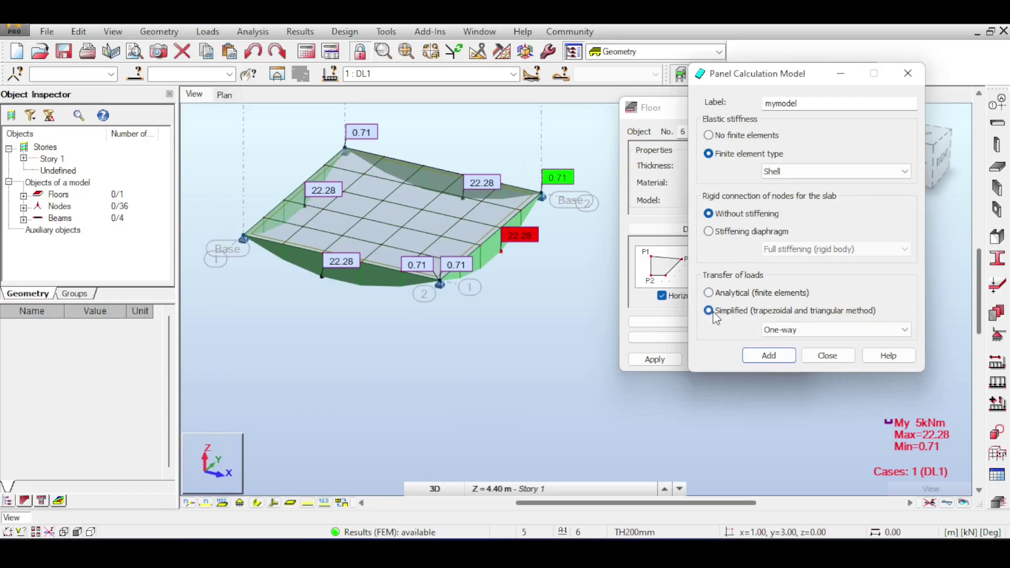
click(781, 329)
click(780, 330)
click(781, 330)
click(781, 329)
click(780, 330)
click(781, 329)
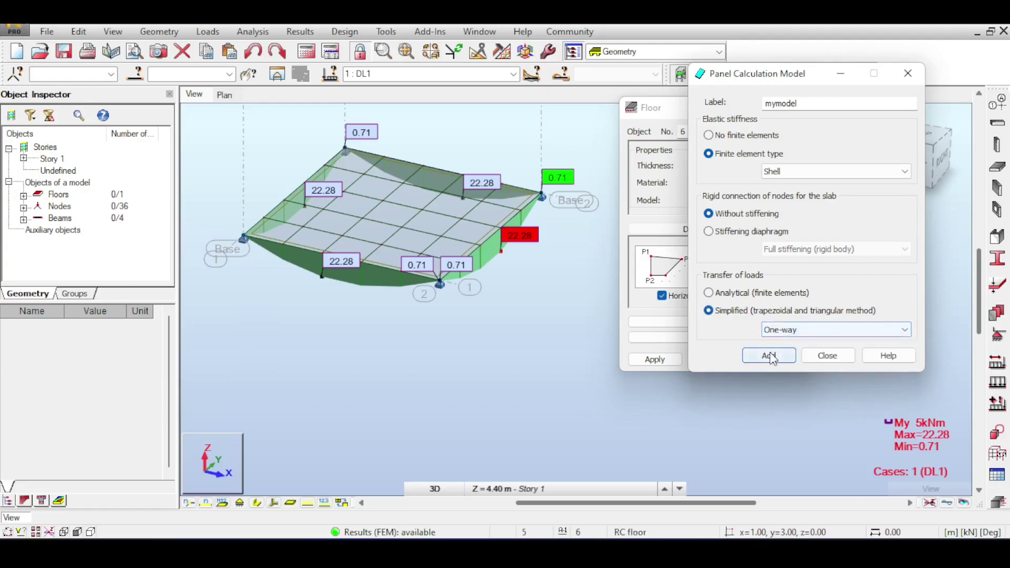
click(806, 355)
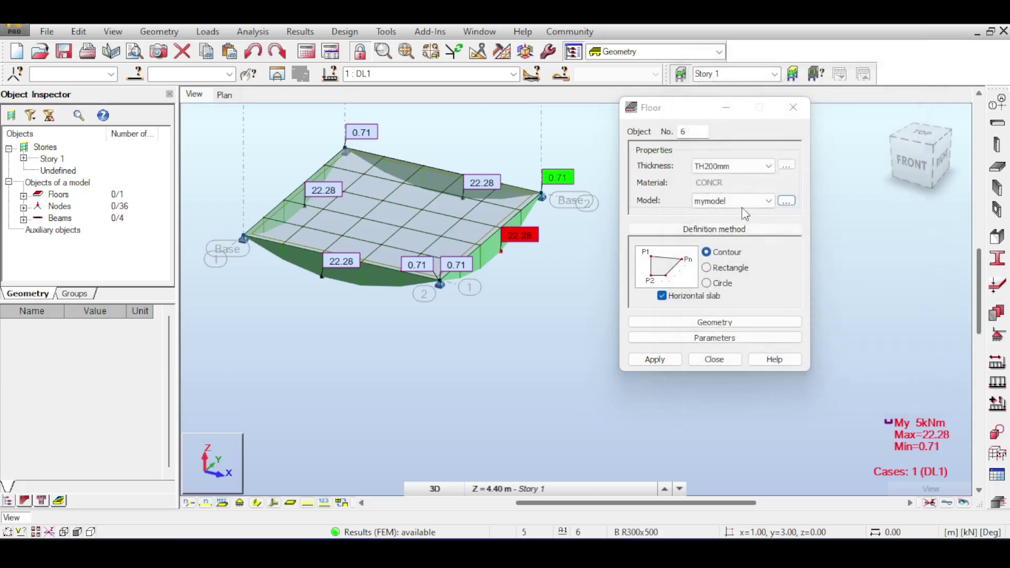
Step: Choose mymodel as the calculation model in the floor definition and apply it
click(768, 200)
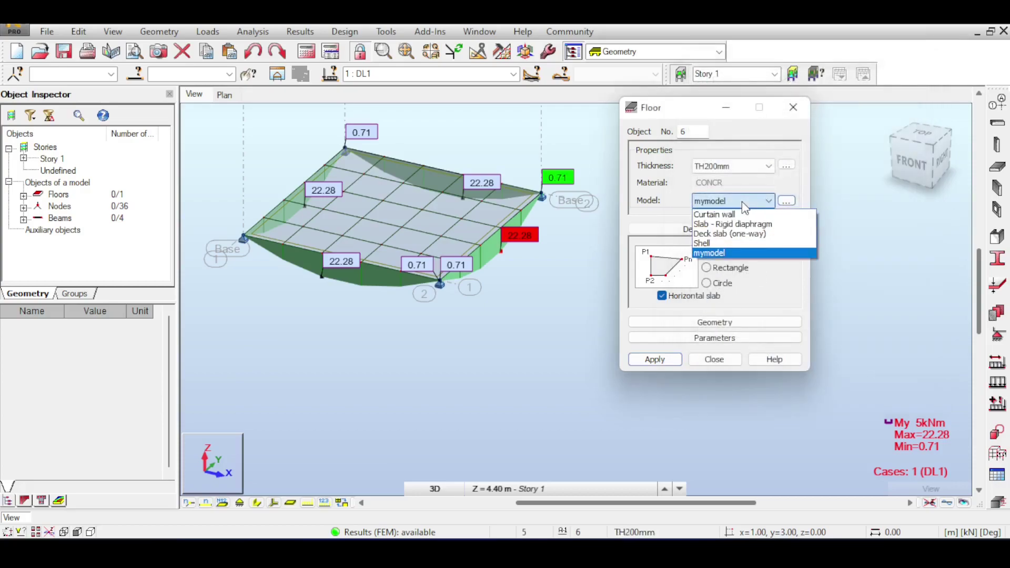
click(736, 254)
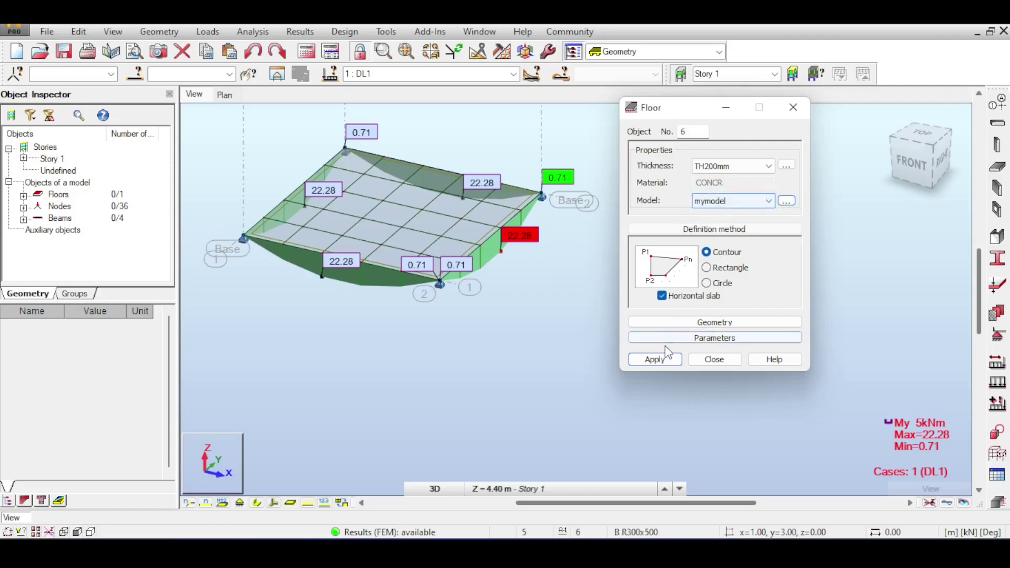
click(655, 359)
click(712, 361)
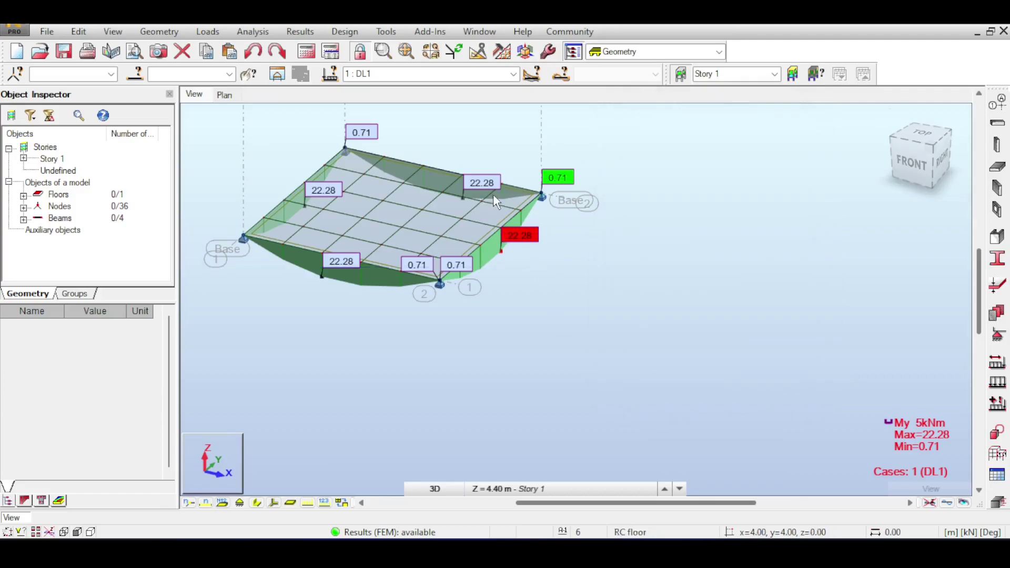
Step: Assign mymodel as the calculation model of floor 1 in its properties and update the results
click(521, 209)
click(518, 200)
key(Escape)
click(23, 195)
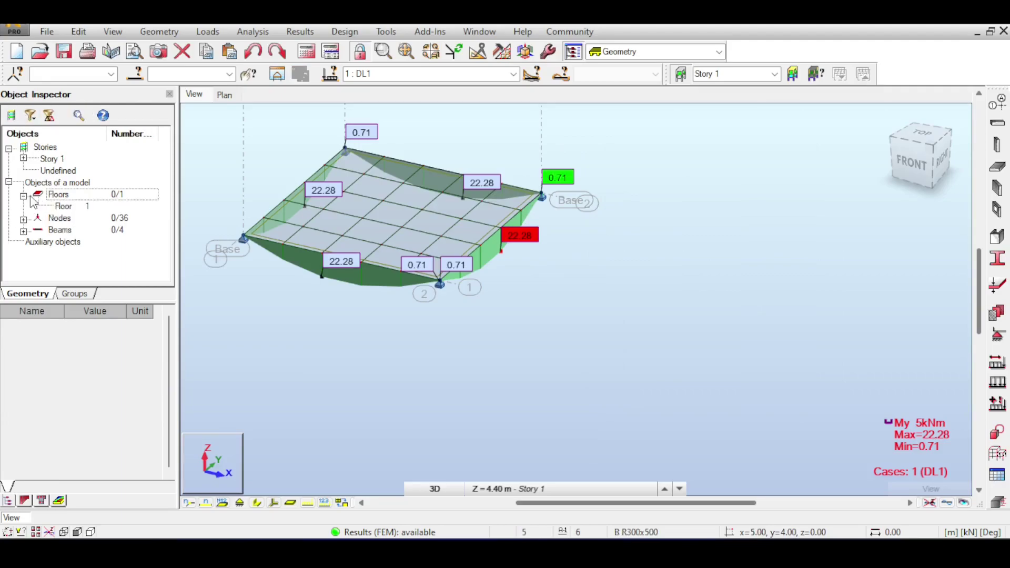
click(64, 206)
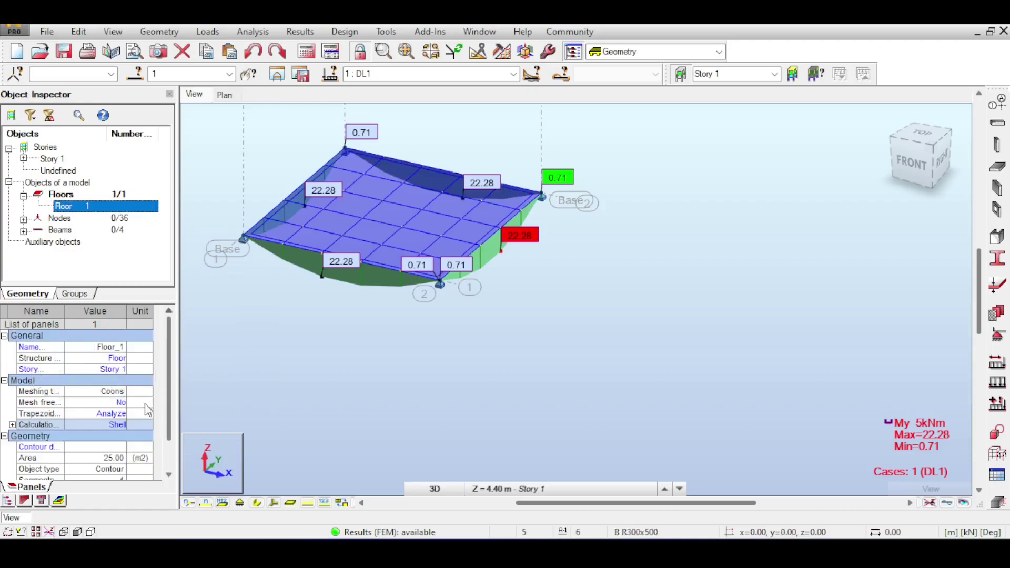
scroll(163, 416, down, 1)
click(122, 392)
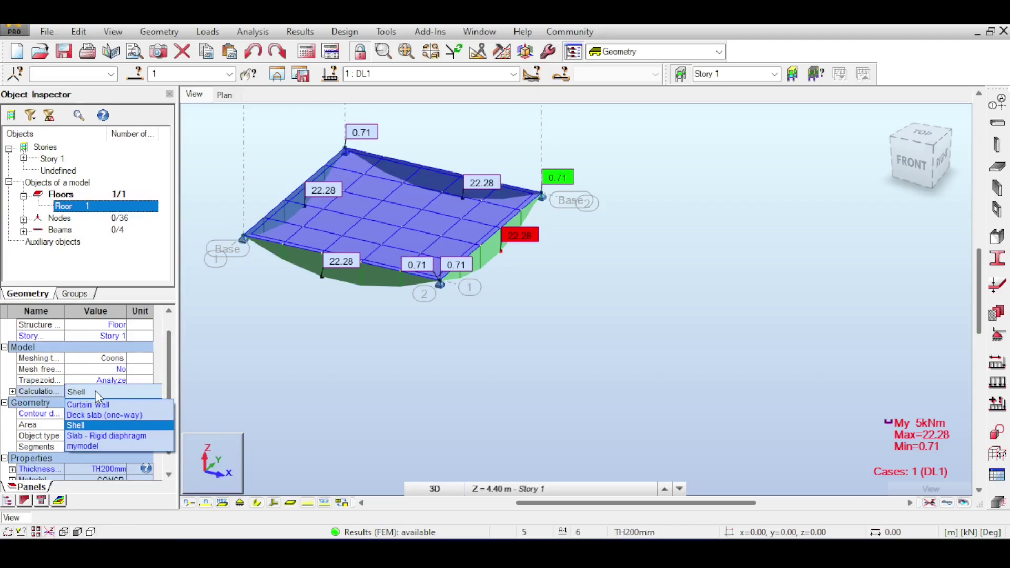
click(106, 445)
click(550, 316)
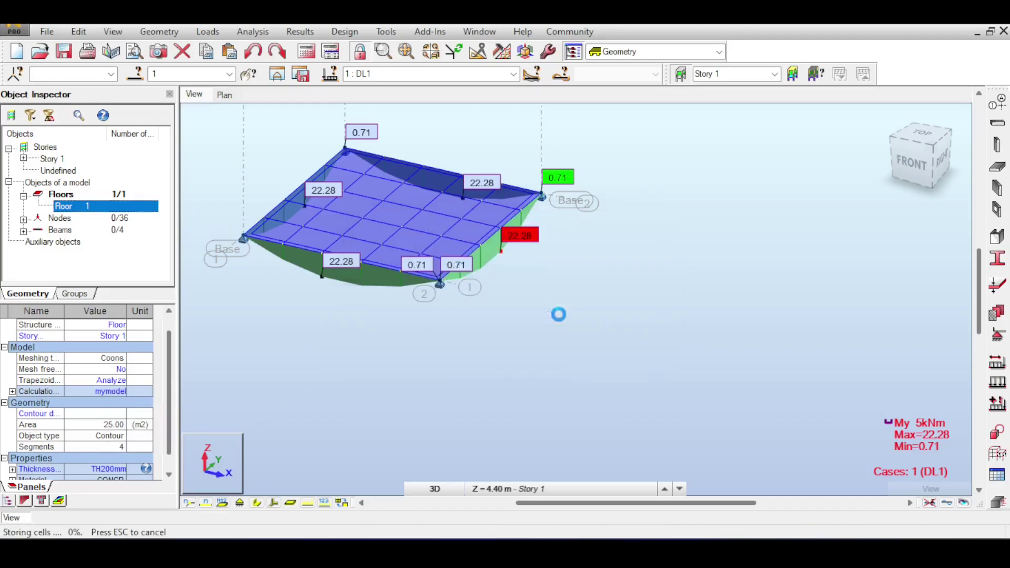
click(557, 337)
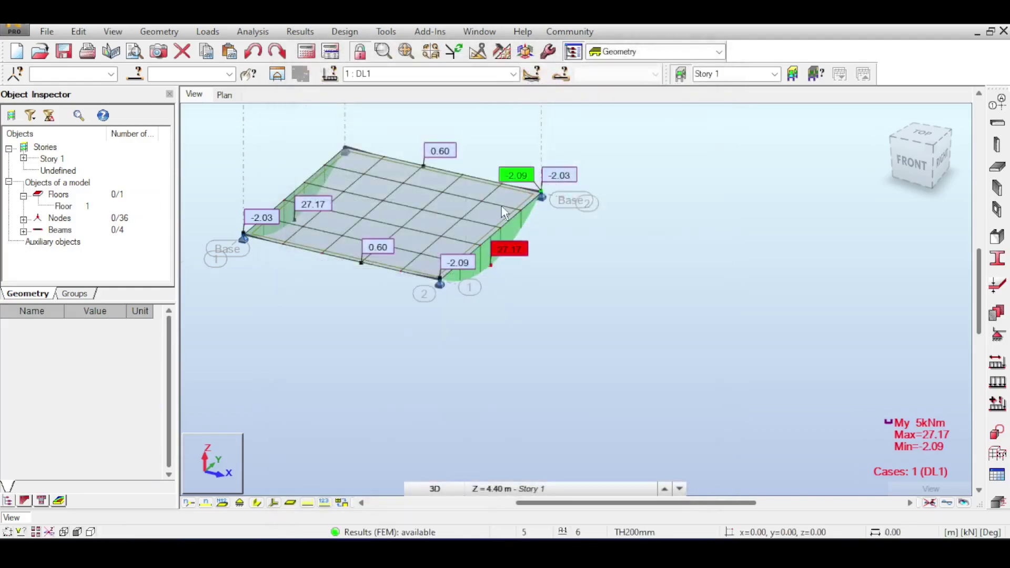
Step: Reduce the size of the displayed symbols and review the load transfer settings of mymodel
scroll(521, 207, up, 2)
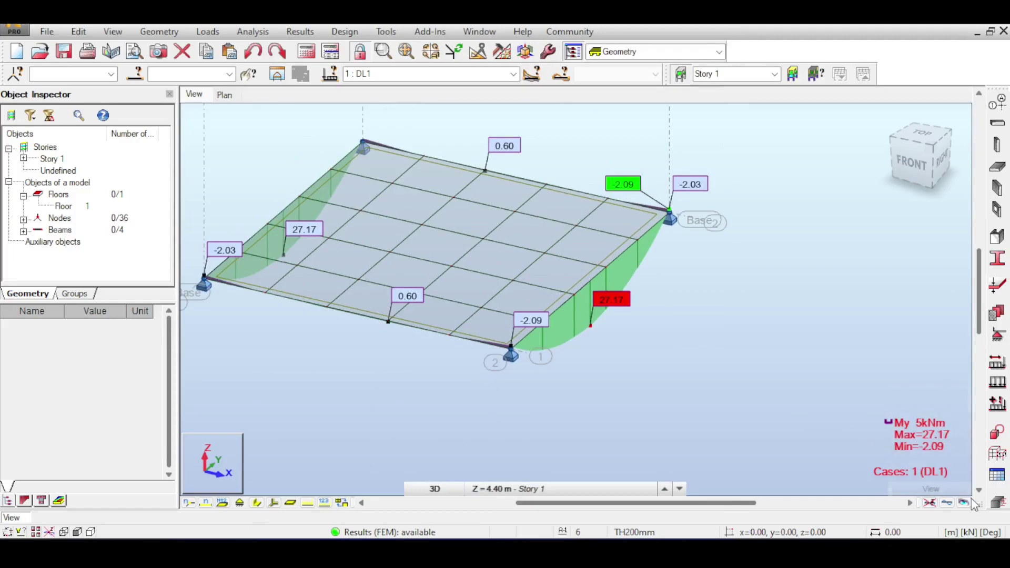
click(946, 502)
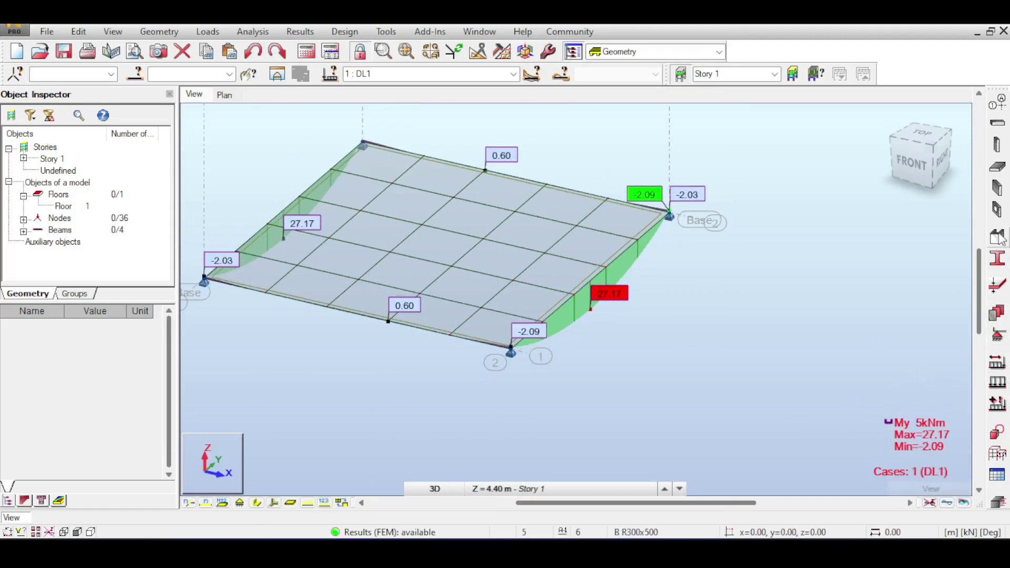
click(998, 167)
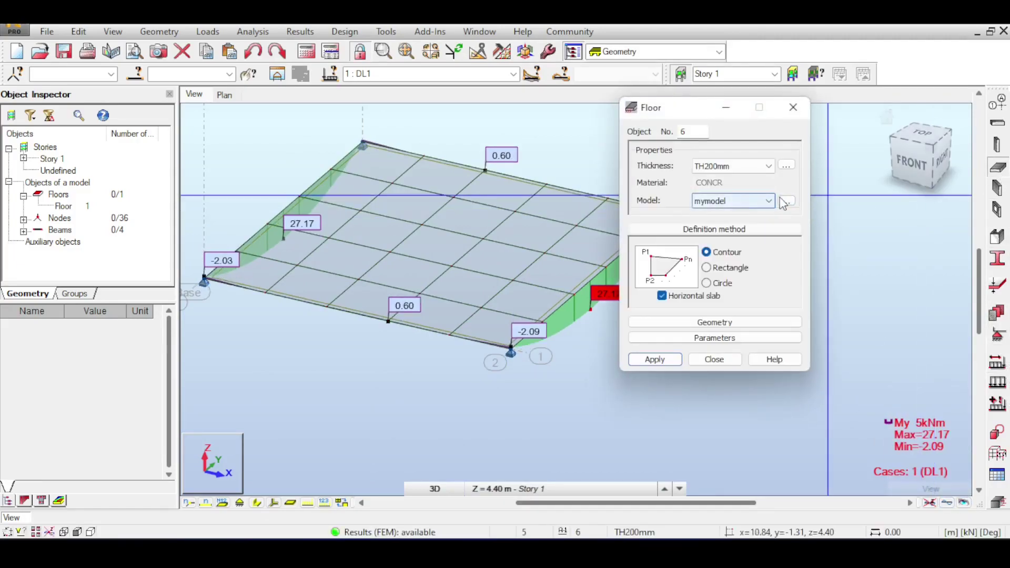
click(783, 197)
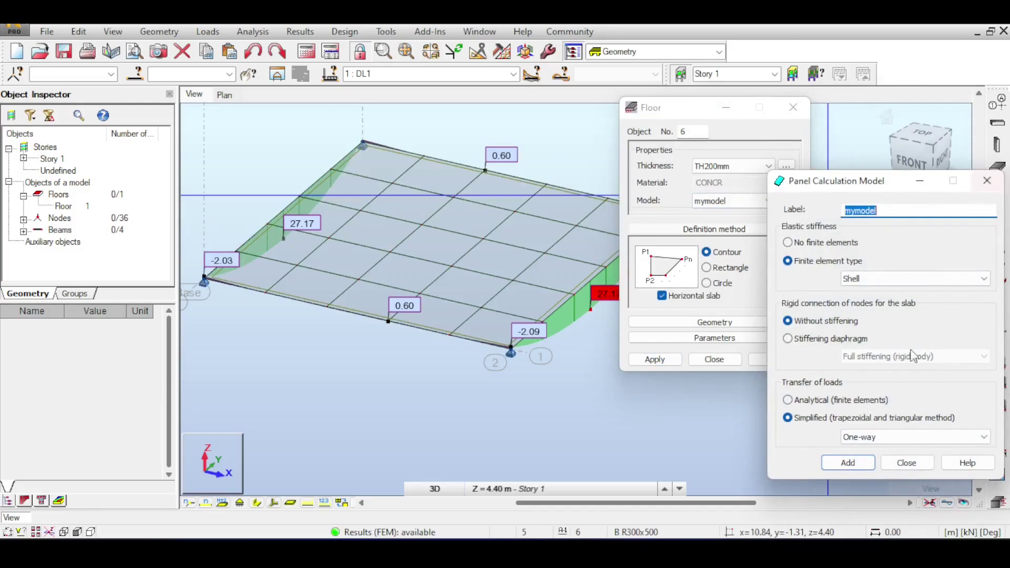
scroll(516, 177, down, 2)
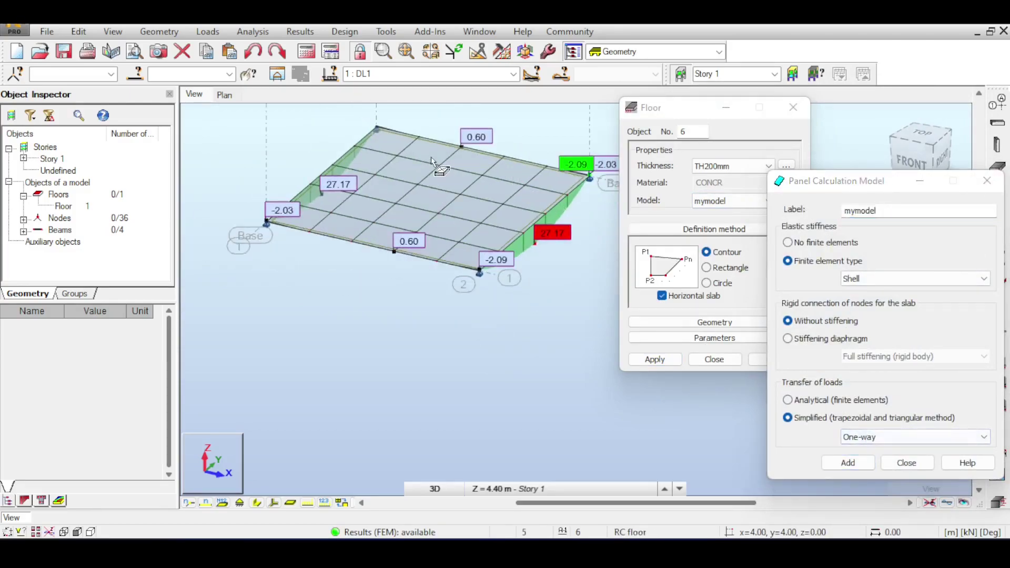
click(919, 468)
click(713, 359)
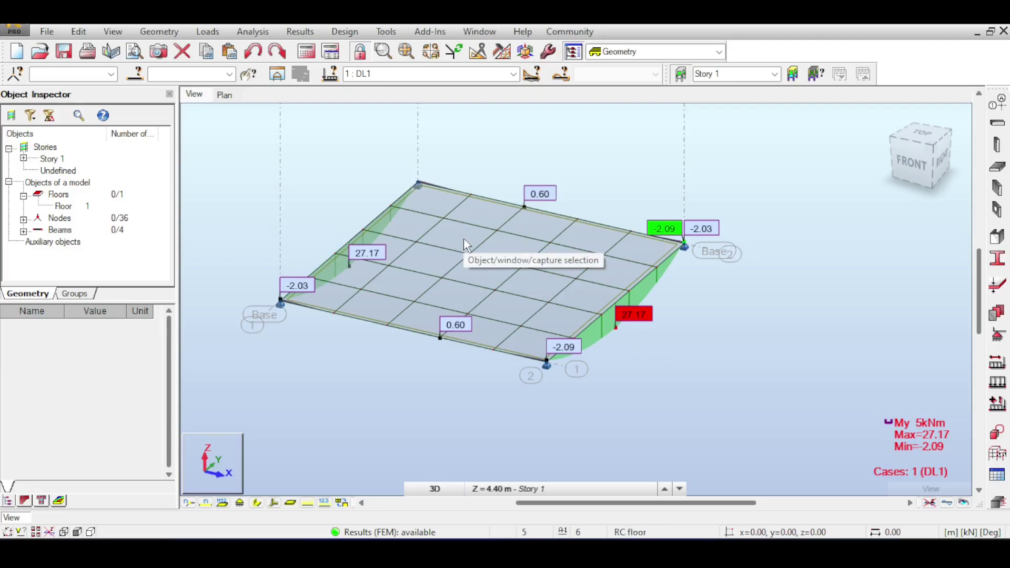
click(312, 504)
click(312, 503)
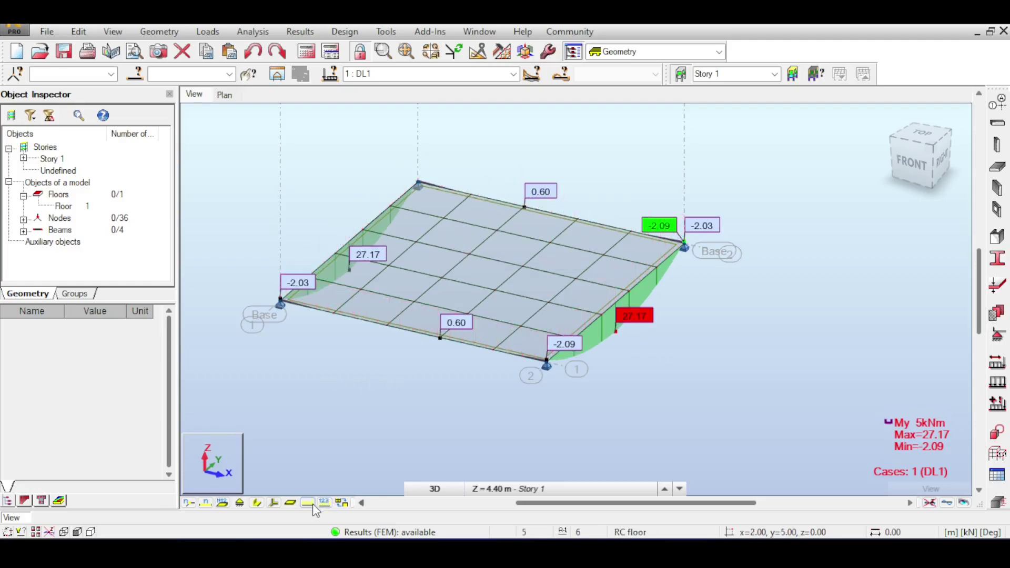
click(325, 503)
click(320, 504)
Step: Turn on the display of automatically generated forces and load distribution regions for the slab
right_click(261, 132)
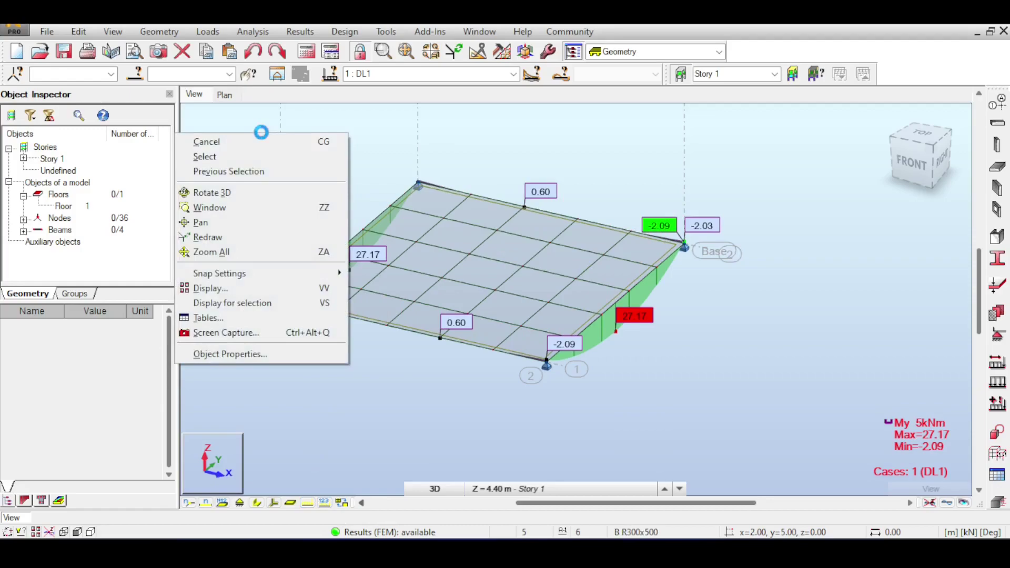
click(226, 289)
drag(638, 69, 770, 67)
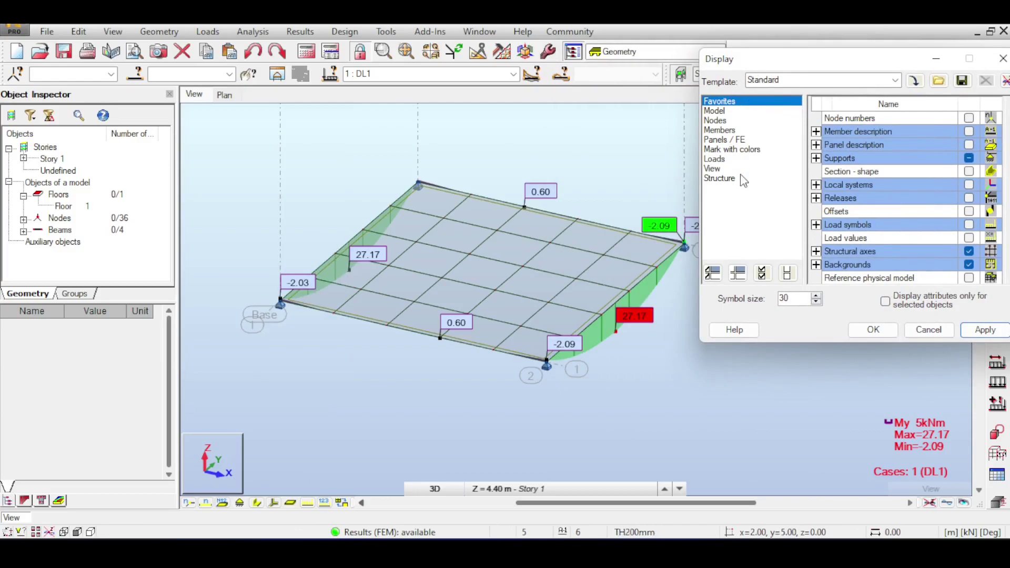
click(735, 161)
drag(764, 59, 640, 40)
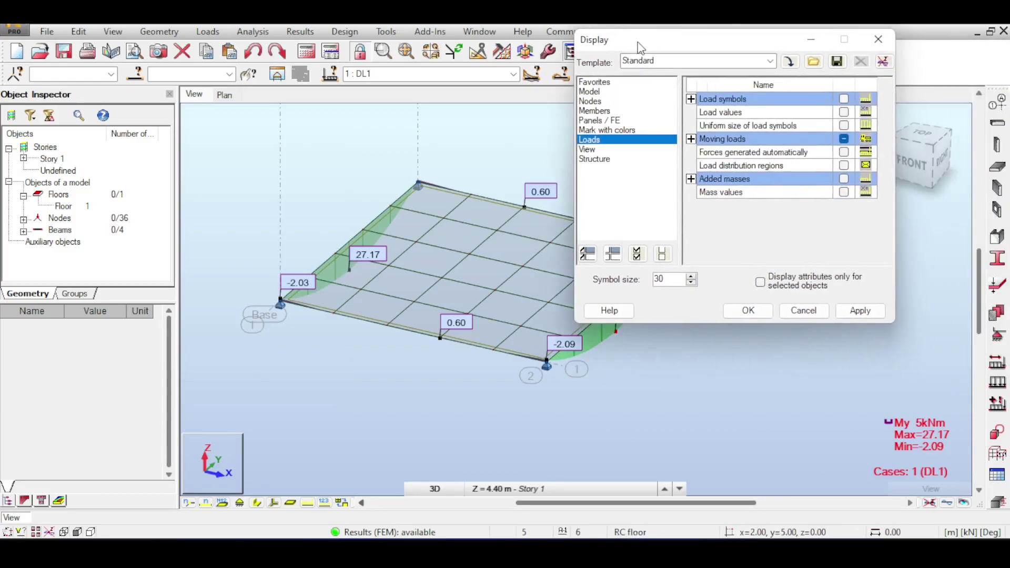
click(844, 165)
click(844, 153)
click(865, 312)
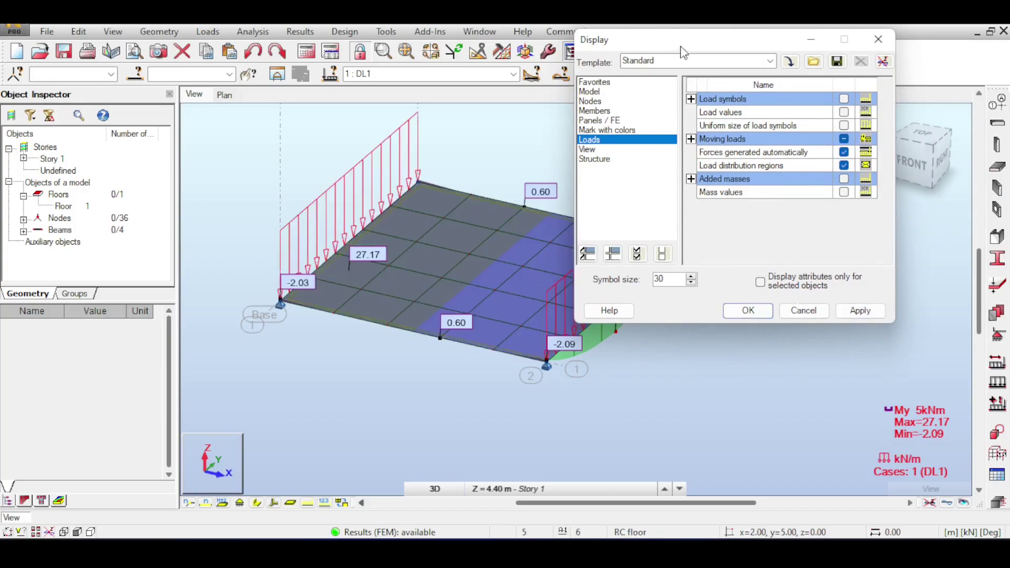
Step: Show the values of the generated loads on the beams and close the dimensioning tool
drag(683, 48, 874, 113)
middle_drag(573, 198, 532, 209)
scroll(532, 209, up, 4)
scroll(532, 216, down, 3)
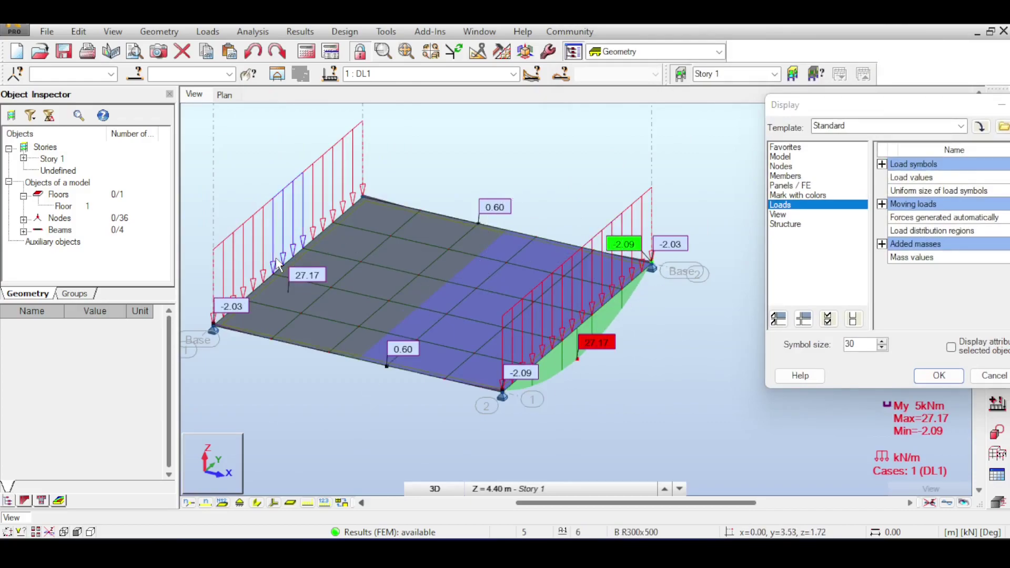
click(324, 502)
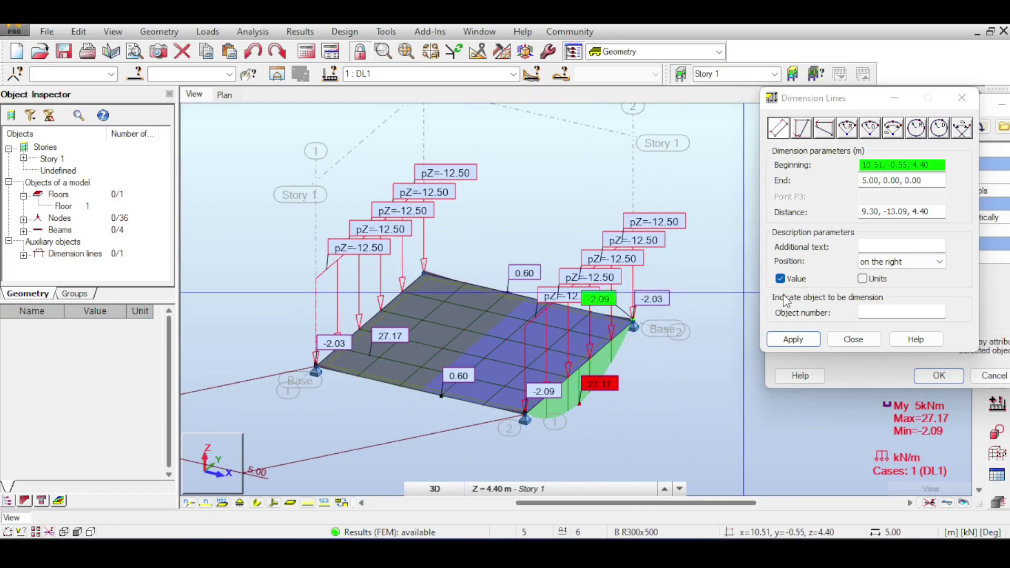
click(853, 339)
Step: Show the My moment diagram on the beams again, with value labels, differentiated signs and filled areas
click(300, 32)
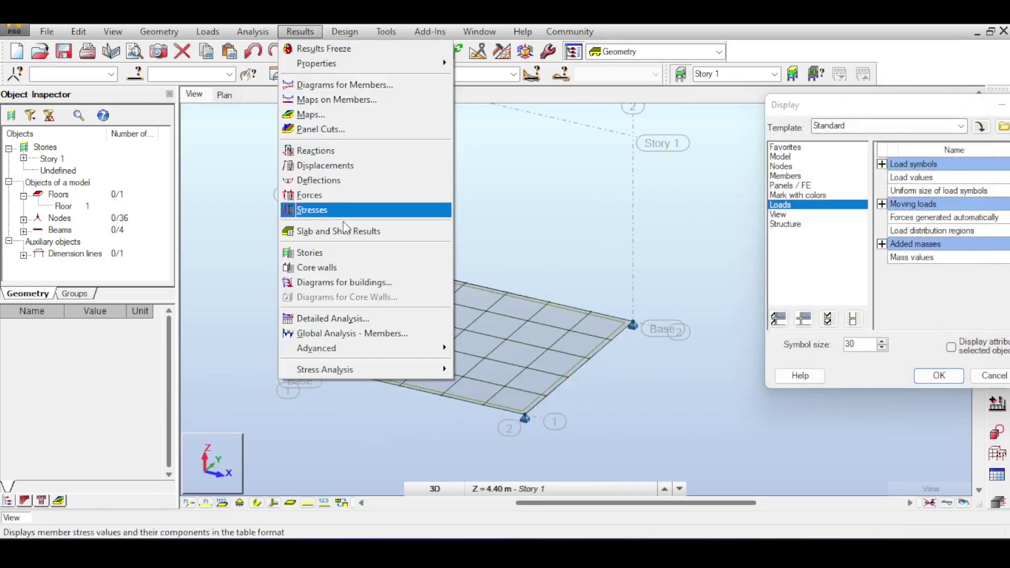
mouse_move(385, 31)
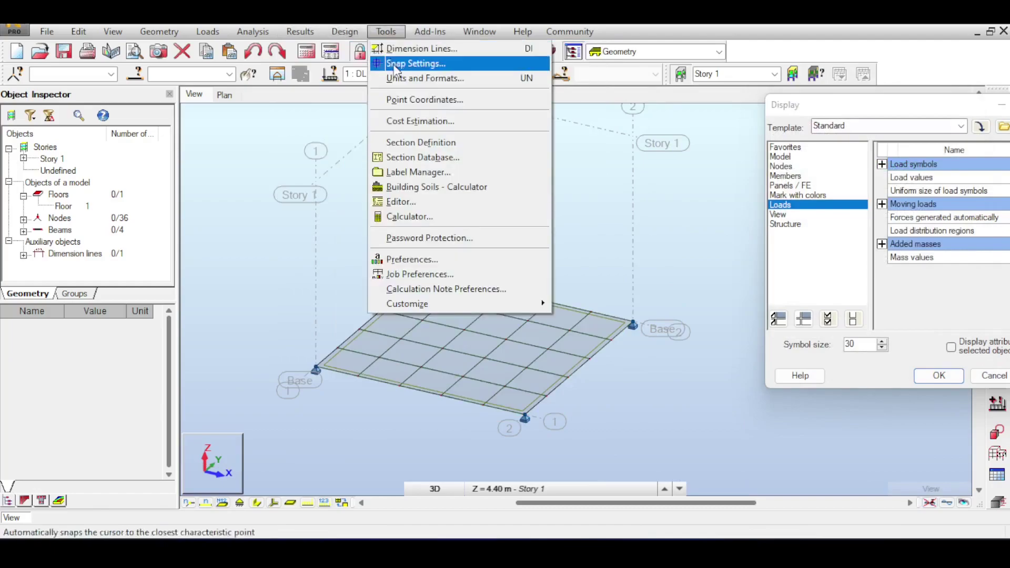
mouse_move(318, 29)
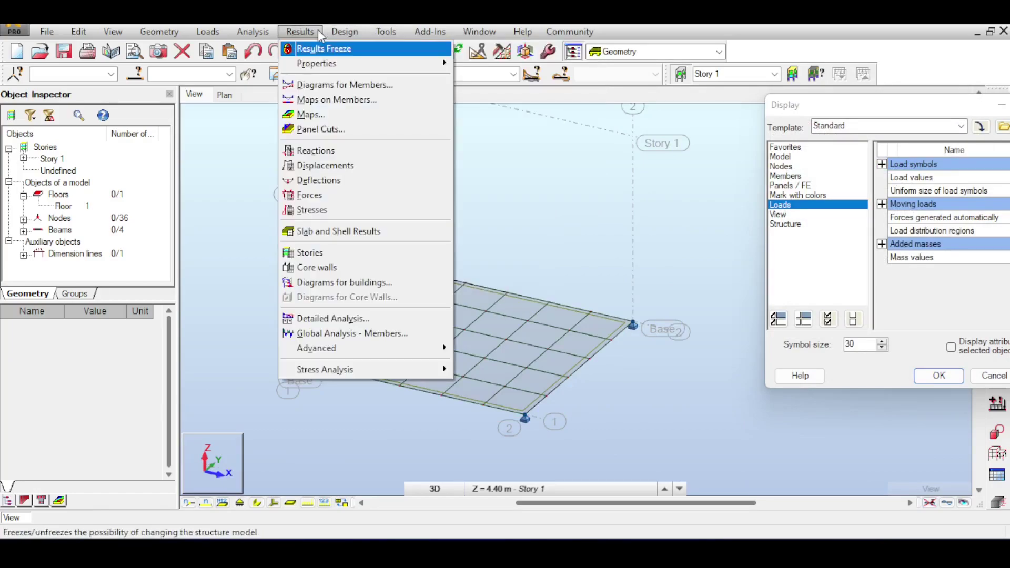
click(349, 85)
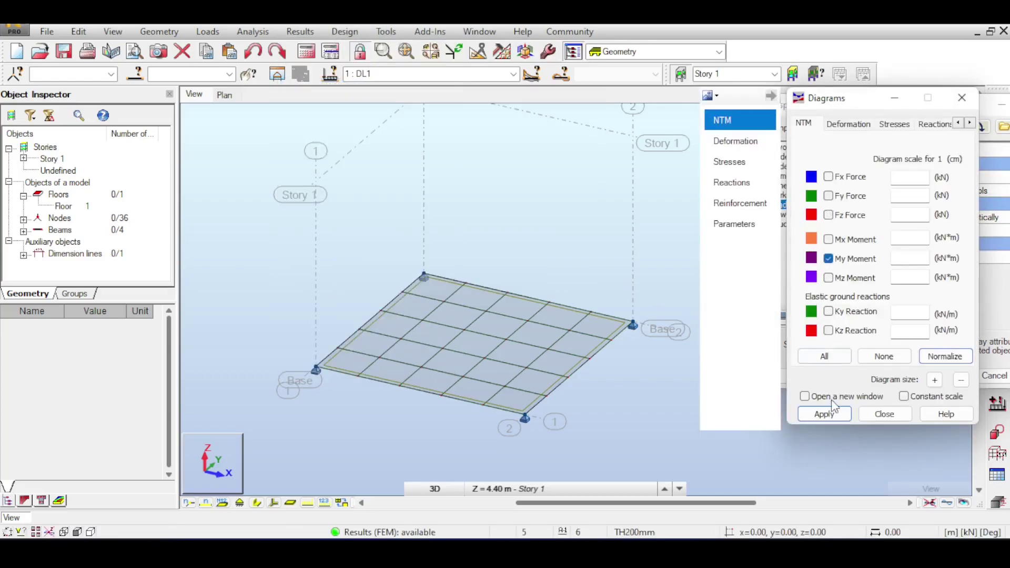
click(829, 259)
click(962, 99)
click(300, 32)
click(359, 86)
drag(641, 117, 641, 149)
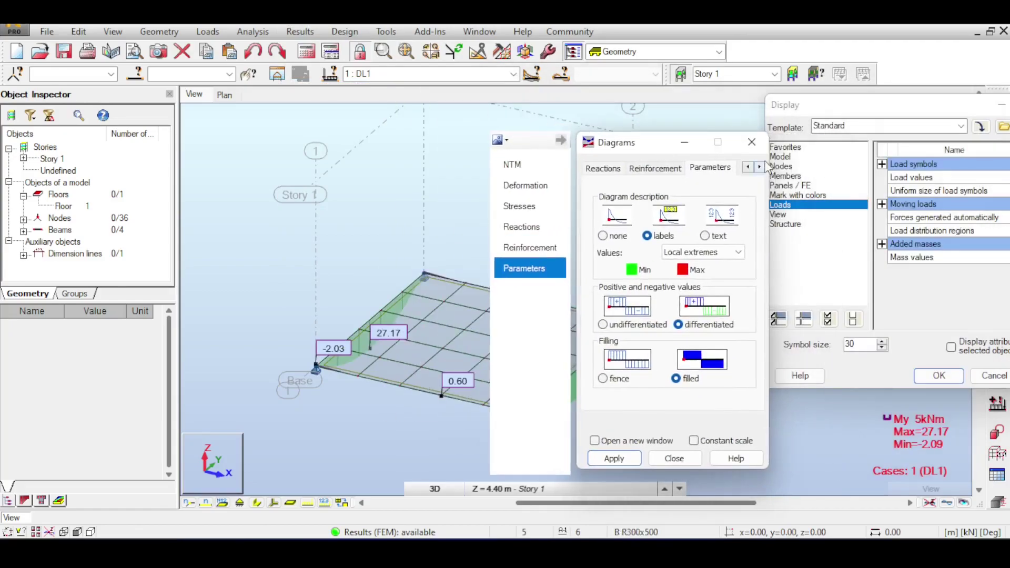
click(754, 143)
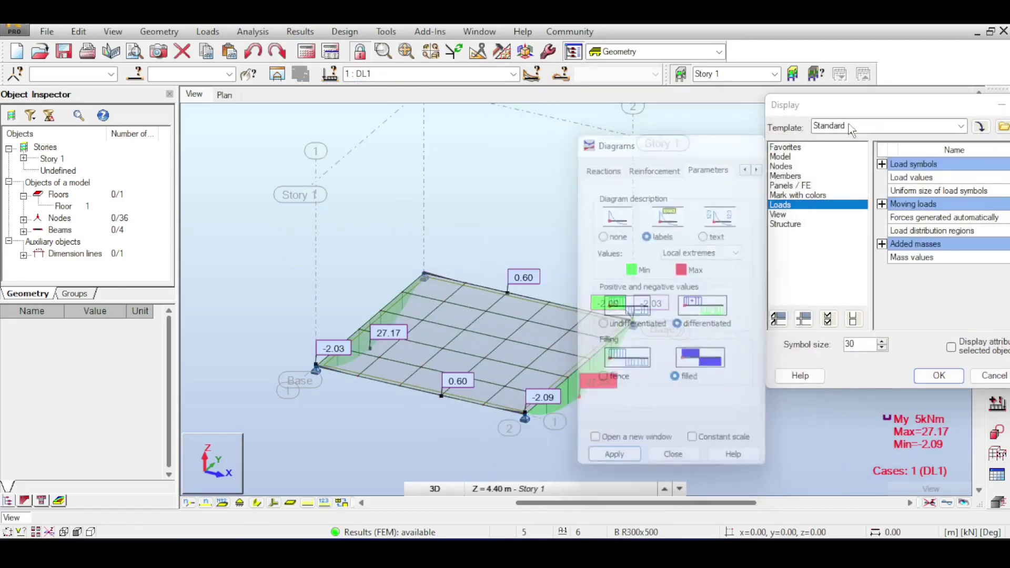
Step: Review the simplified load transfer direction set in the floor's mymodel panel calculation model
drag(868, 113, 664, 108)
click(997, 167)
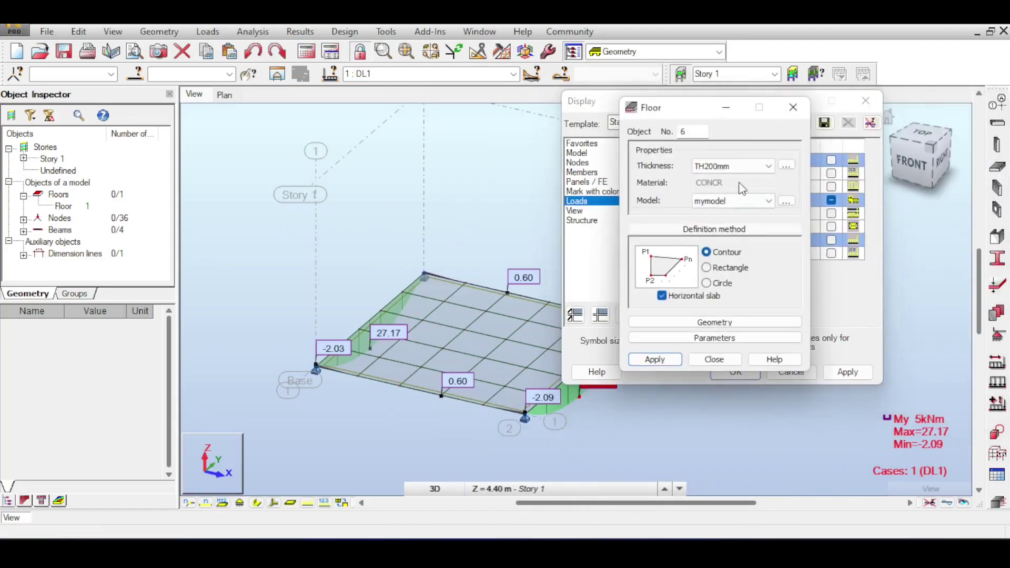
click(786, 201)
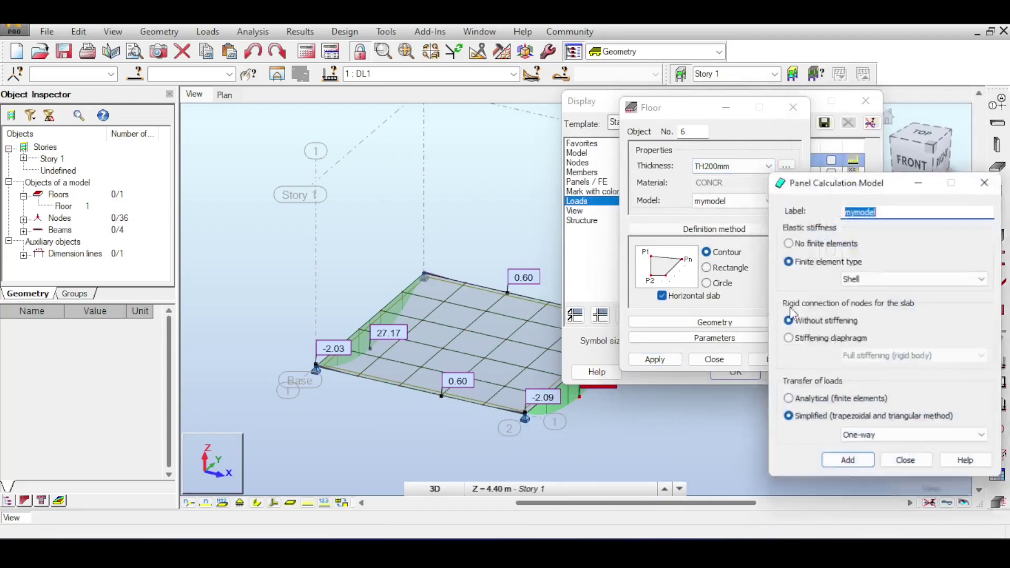
click(888, 440)
click(889, 440)
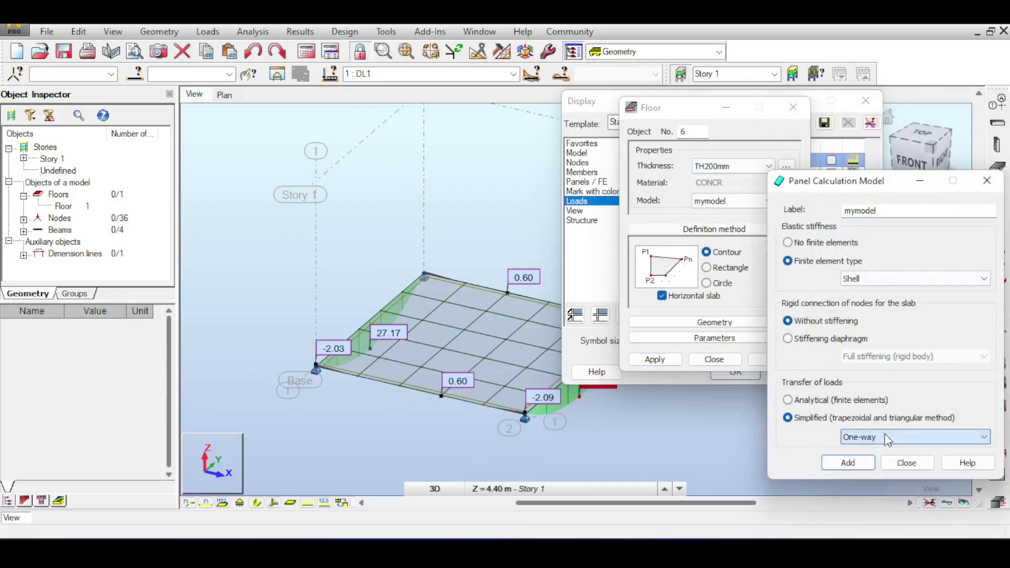
click(905, 463)
click(794, 107)
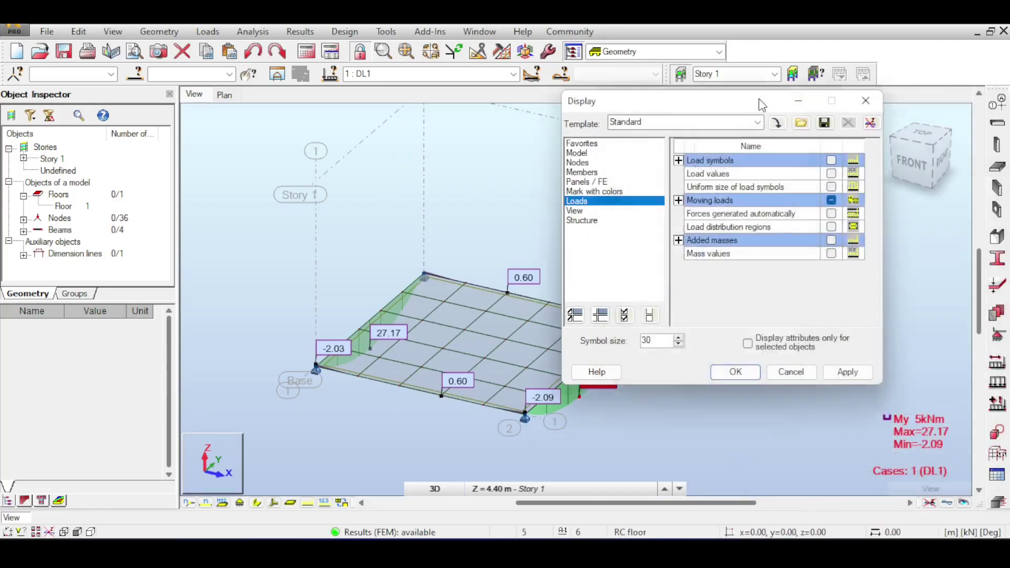
Step: Turn on the display of the local coordinate systems for the slab and the beams
drag(595, 101, 740, 114)
scroll(608, 227, up, 1)
middle_drag(608, 222, 618, 151)
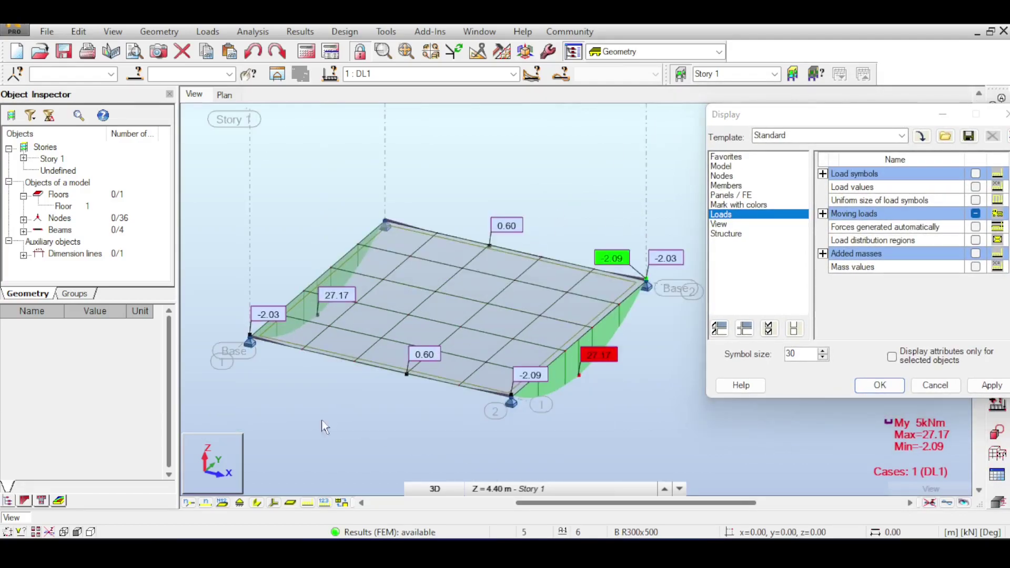
click(274, 502)
Step: Examine the direction of the slab's local axes relative to the beams and the global axes, and dismiss the display settings
scroll(367, 324, up, 5)
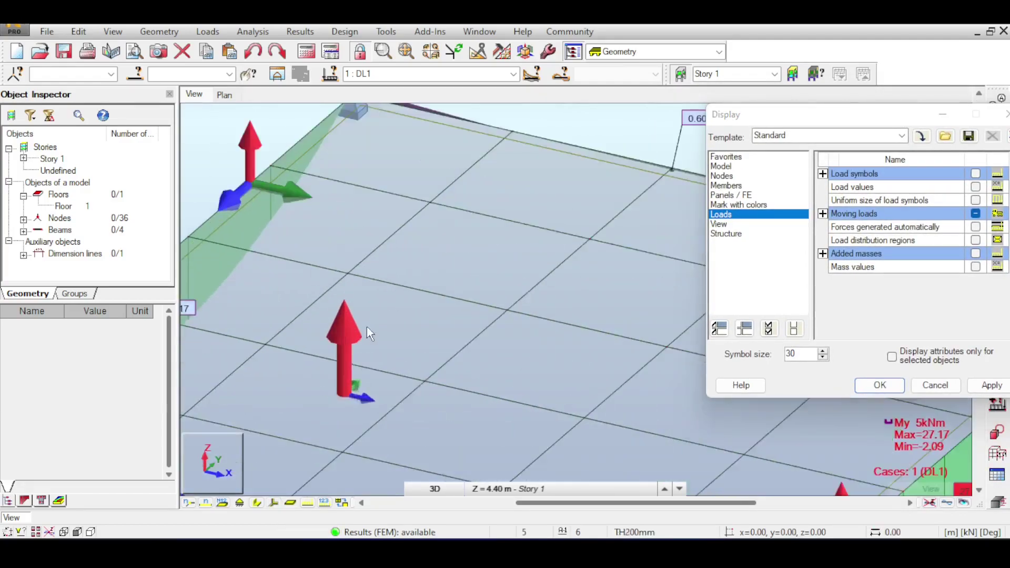
scroll(342, 395, down, 3)
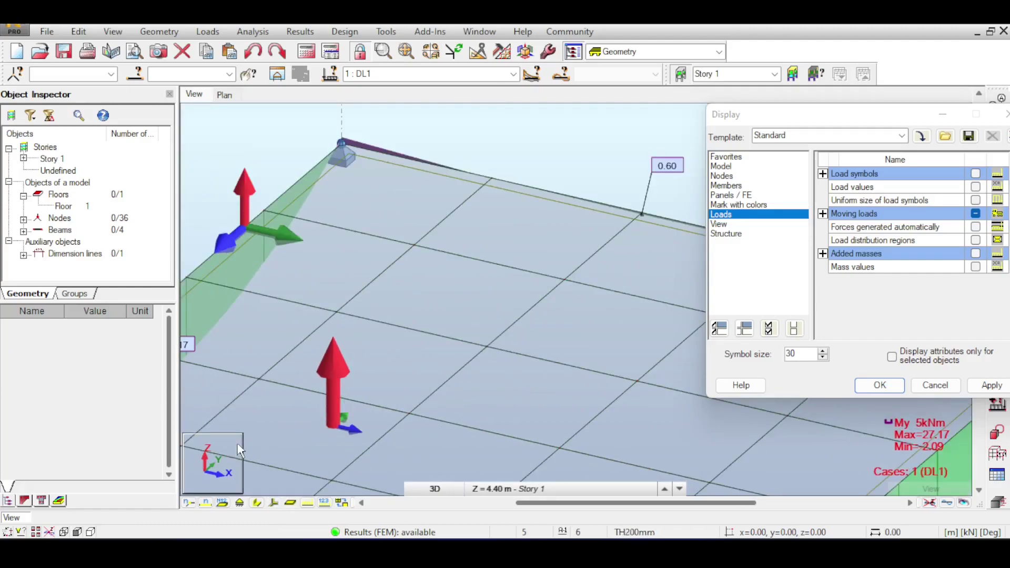
scroll(248, 433, down, 2)
middle_drag(324, 360, 373, 273)
scroll(376, 279, down, 3)
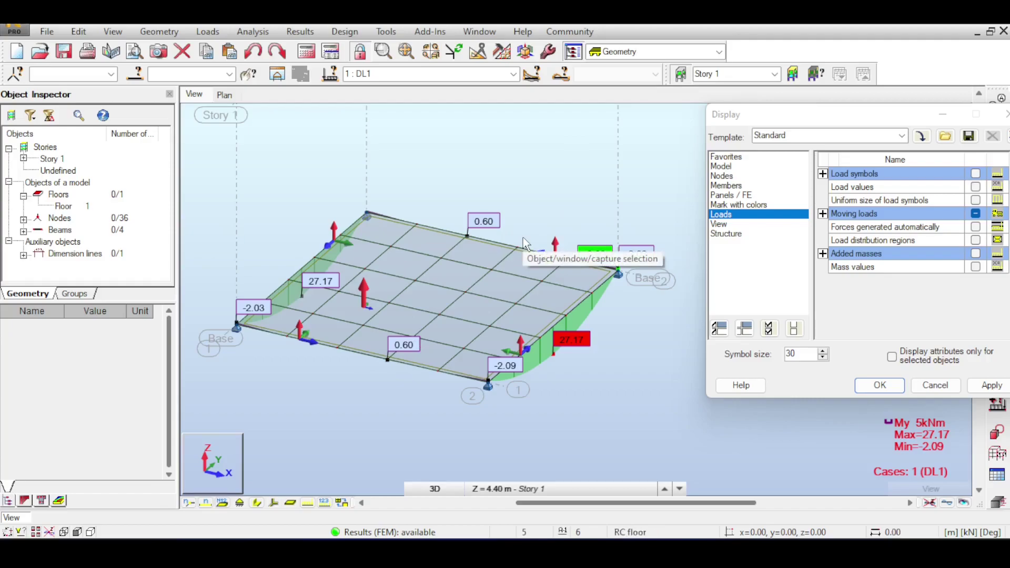
scroll(371, 303, up, 3)
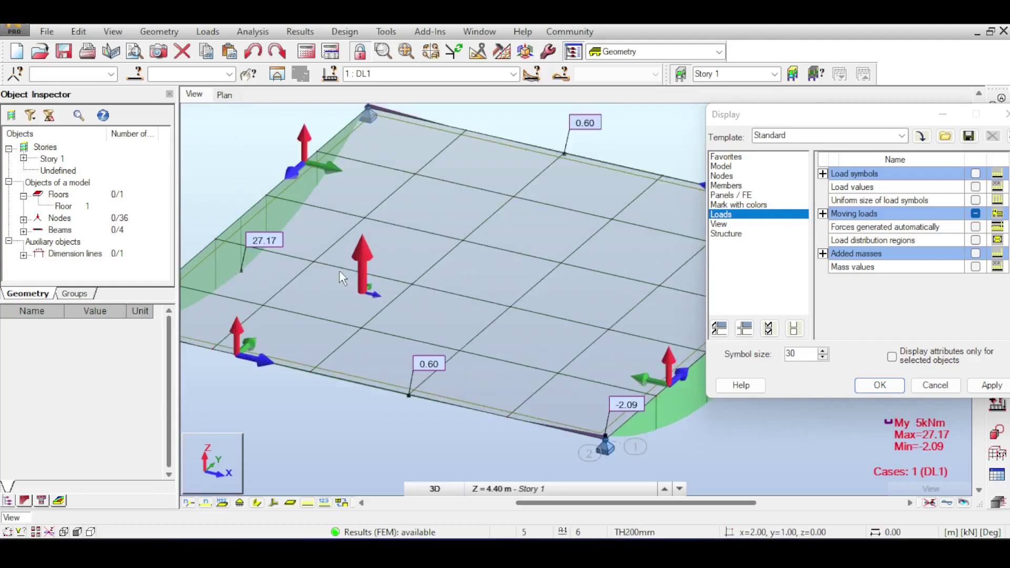
scroll(342, 273, down, 2)
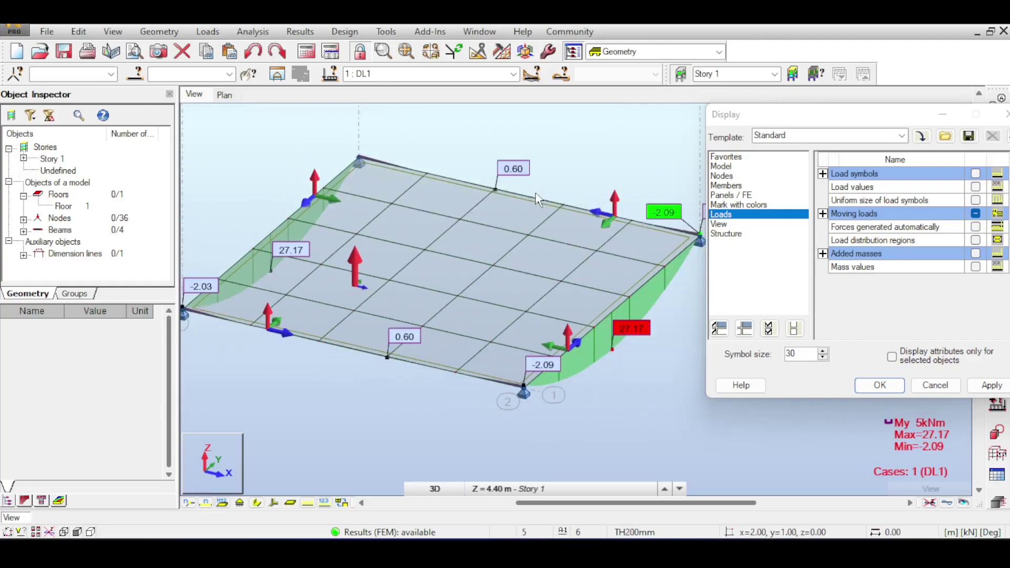
click(921, 390)
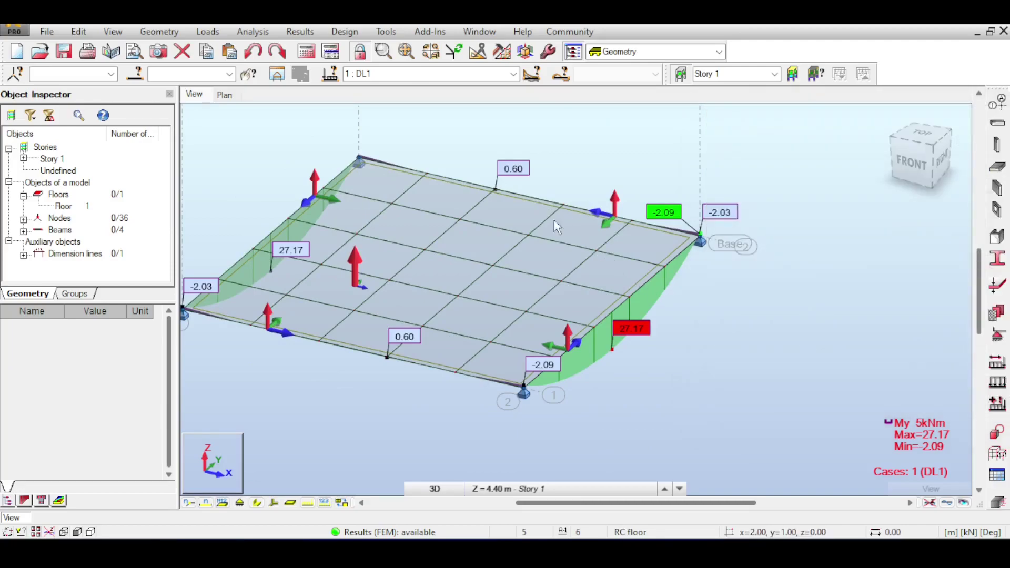
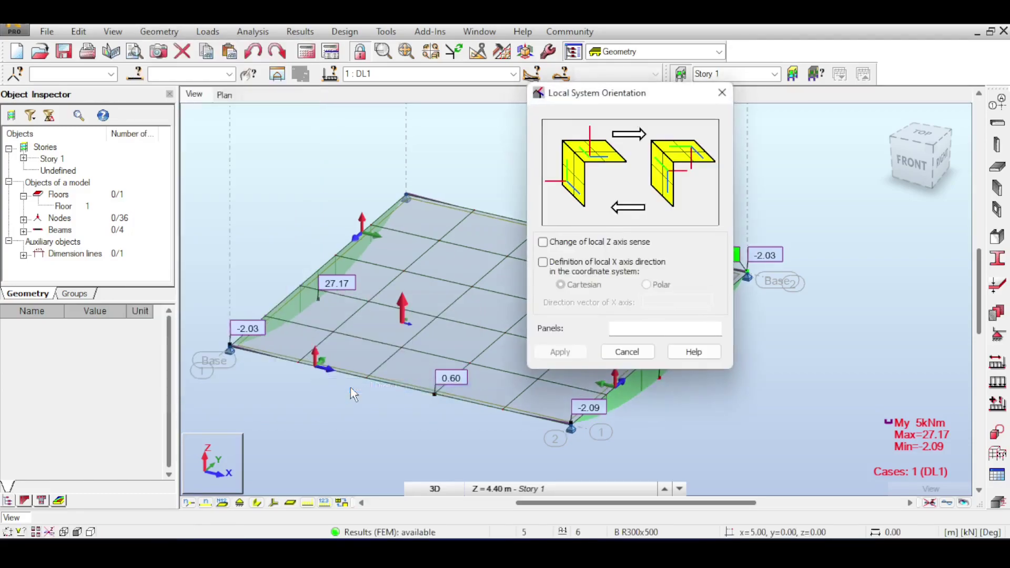
Step: Define the panel's local X axis with the Cartesian direction vector 0.00, 5.00, 0.00 by picking both ends of the slab edge parallel to global Y
drag(584, 100, 724, 100)
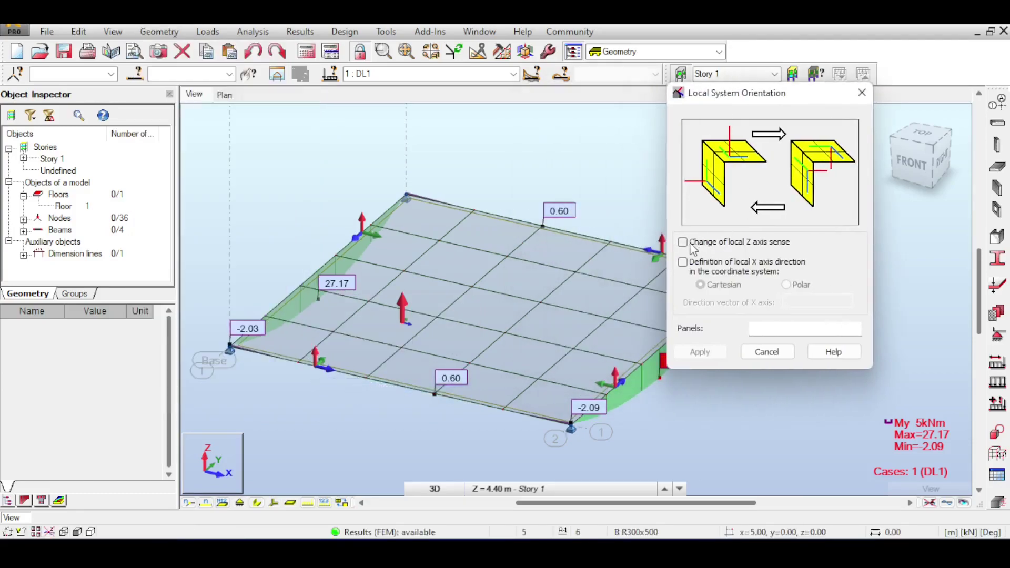
click(690, 264)
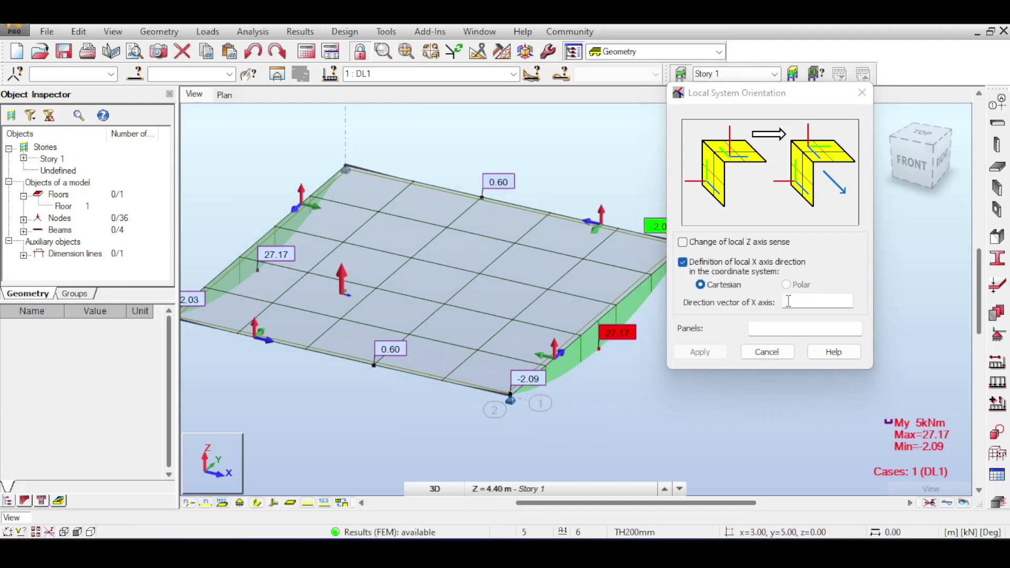
click(789, 301)
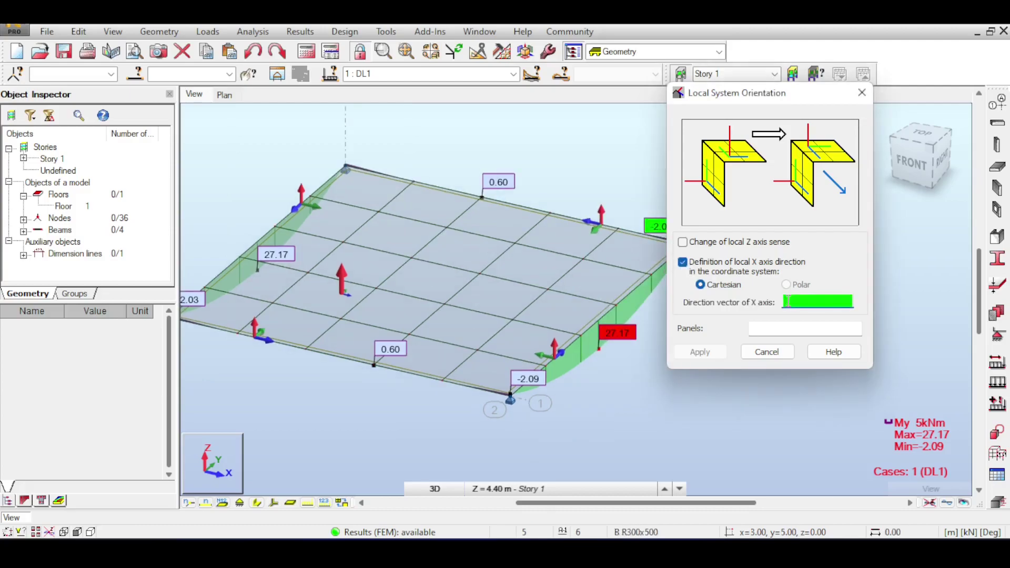
middle_drag(630, 195, 560, 147)
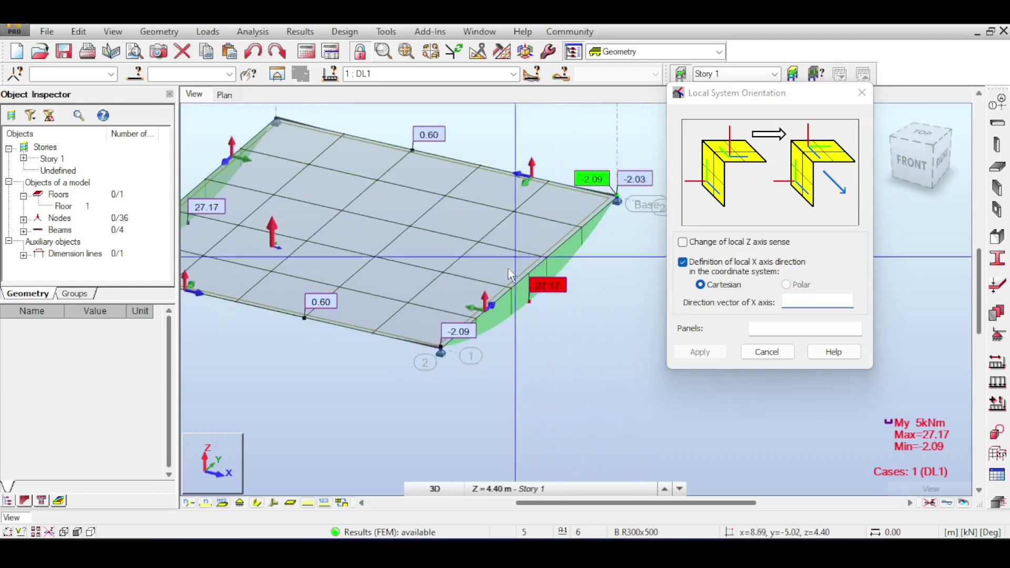
click(441, 340)
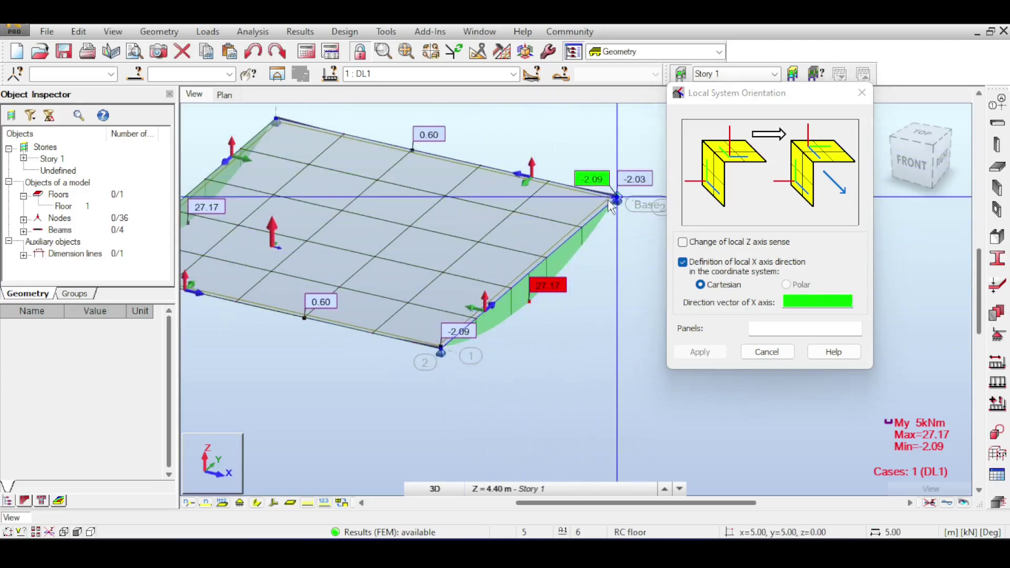
click(613, 201)
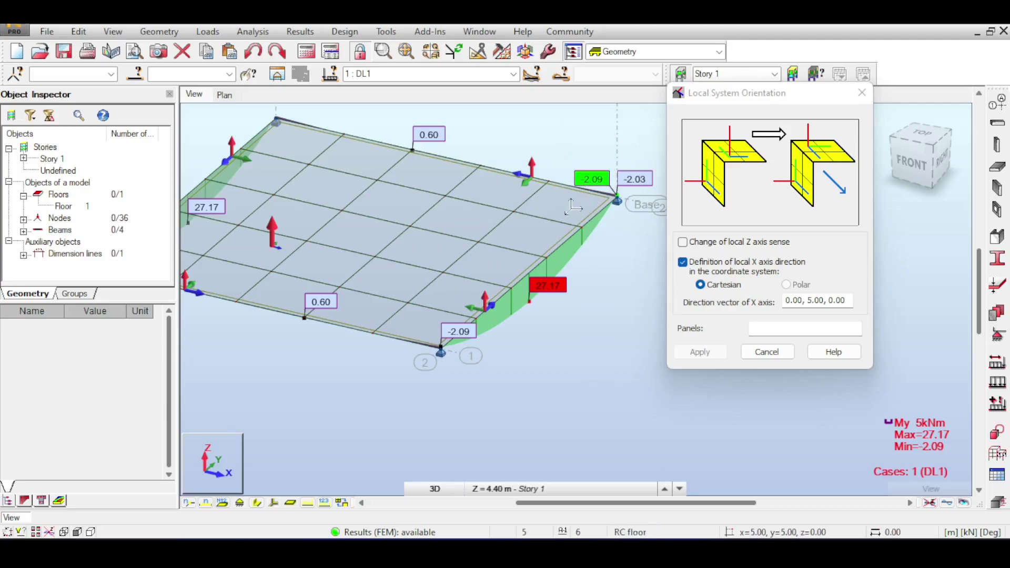
Step: Apply the local X axis direction to the floor slab and accept the change to the structure data
click(764, 328)
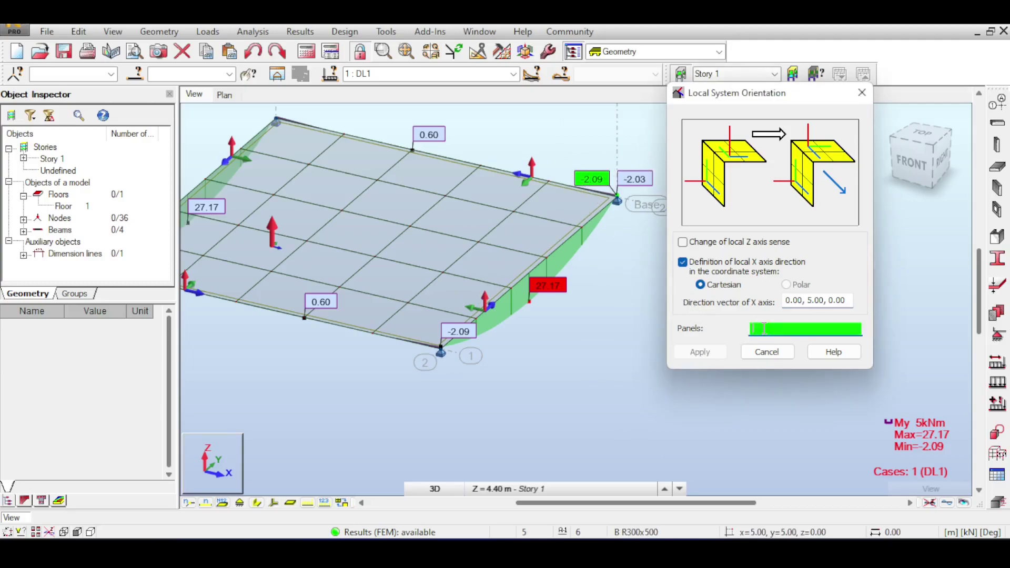
click(393, 189)
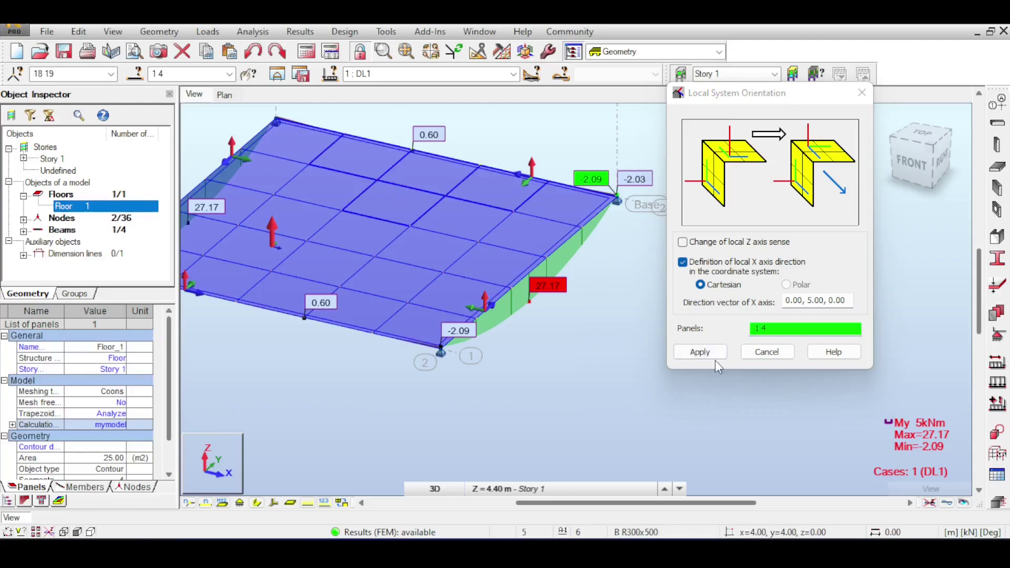
click(700, 352)
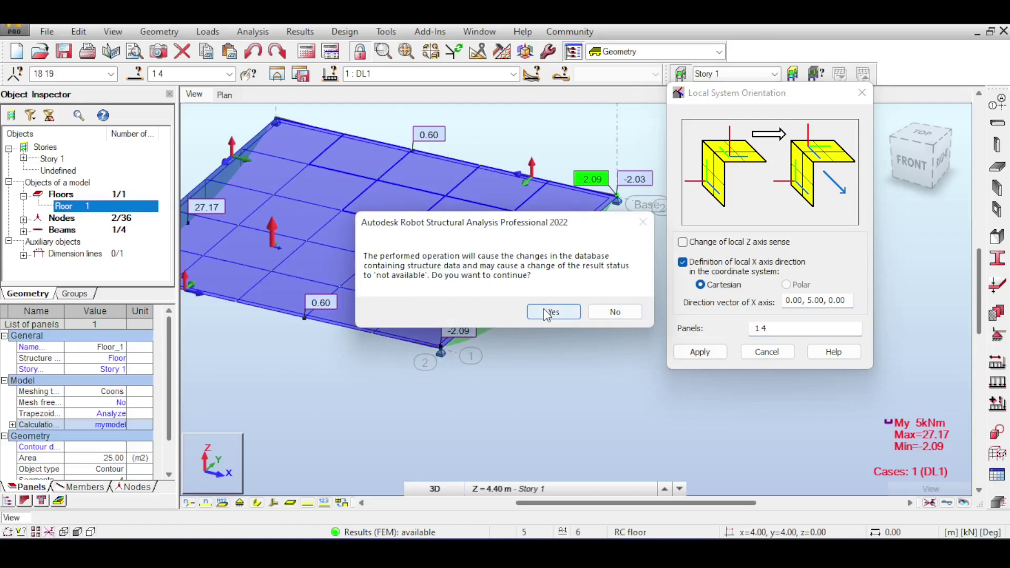
click(547, 313)
Step: Check the slab's reoriented local axes up close and recalculate the structure
middle_drag(272, 247, 458, 229)
scroll(438, 226, up, 5)
middle_drag(500, 194, 462, 272)
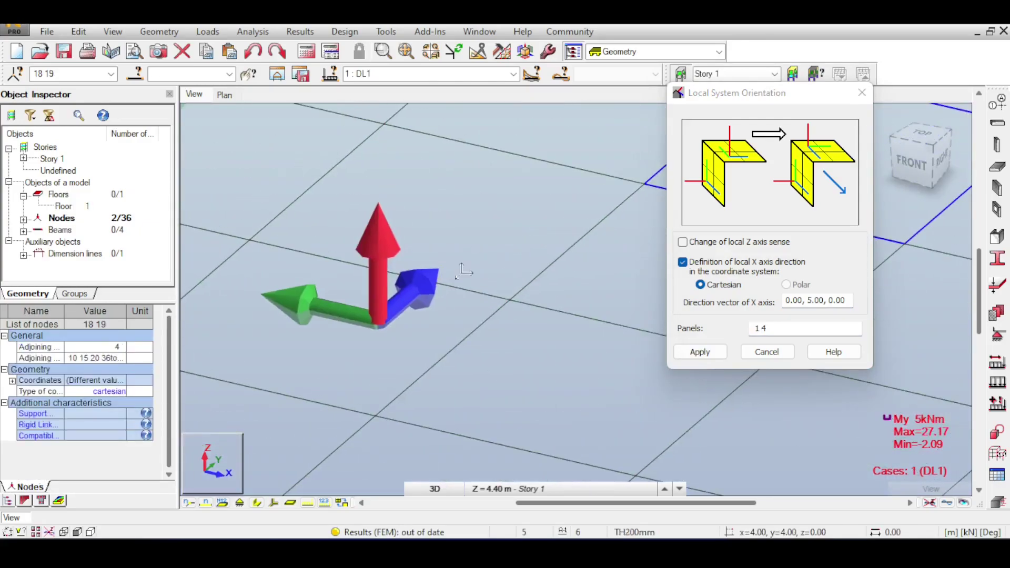
scroll(437, 261, down, 3)
middle_drag(522, 200, 485, 244)
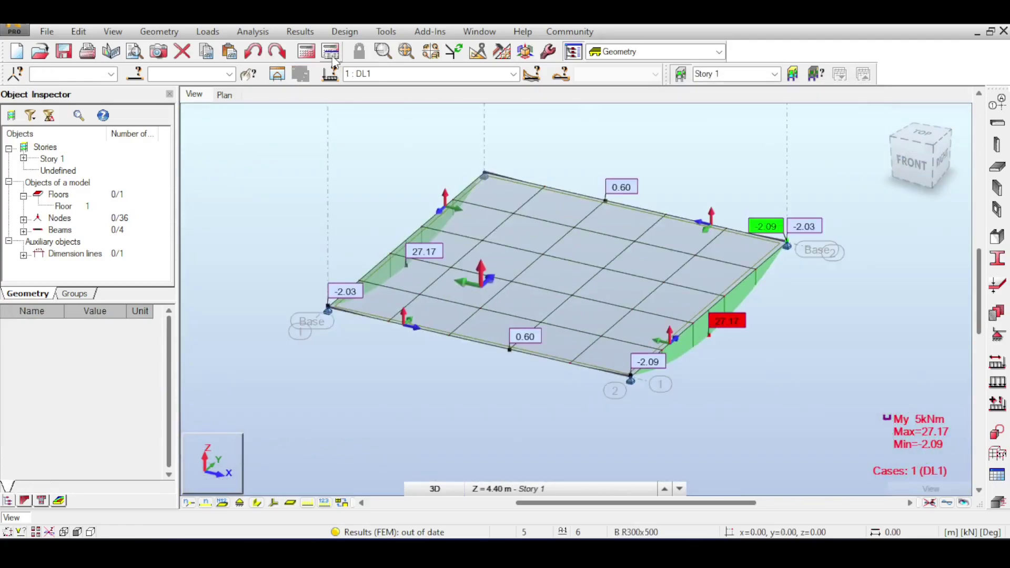
click(306, 51)
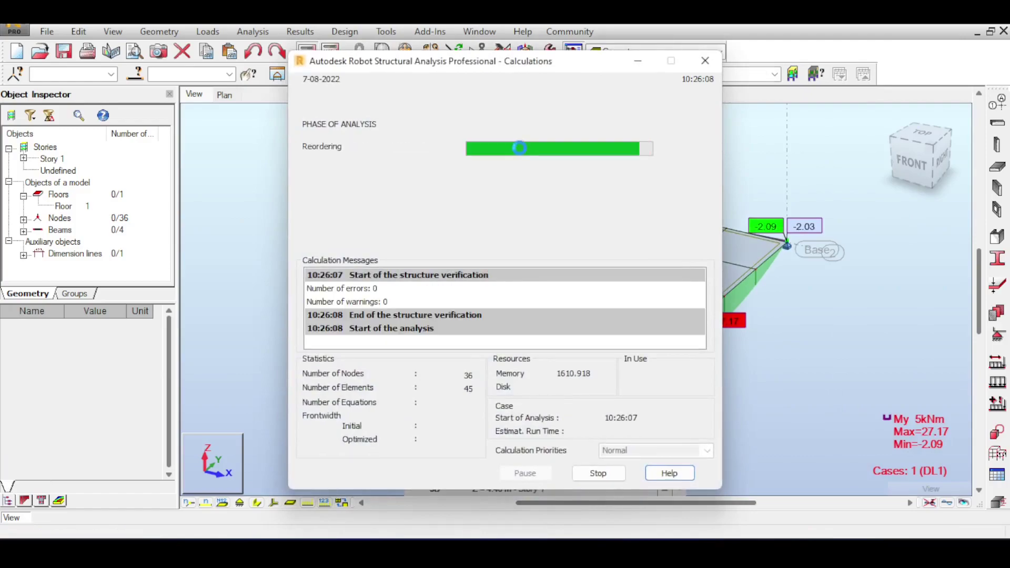
mouse_move(910, 151)
mouse_down()
mouse_move(892, 136)
mouse_move(881, 146)
mouse_move(899, 155)
mouse_up()
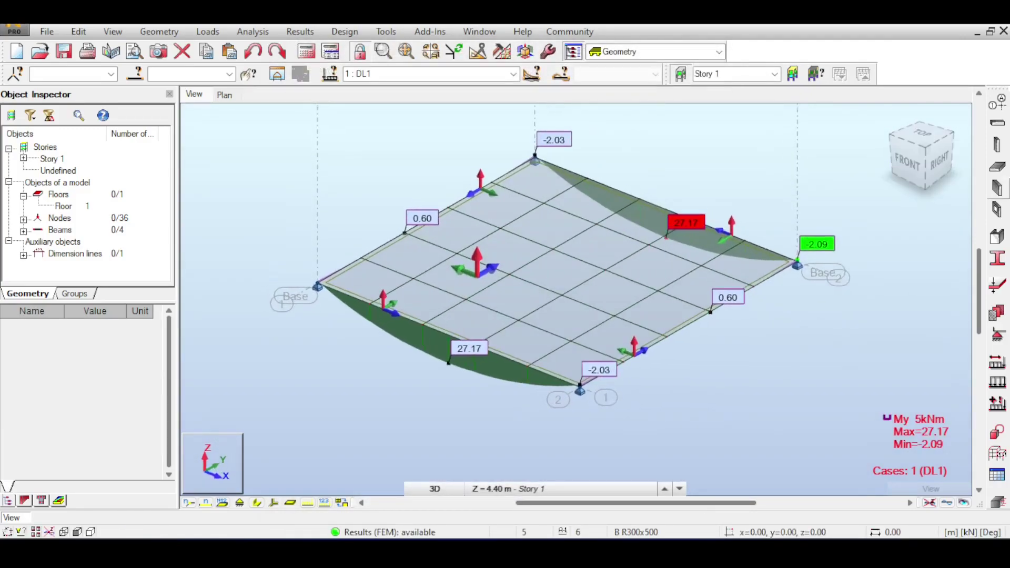
Step: Check the load transfer settings of mymodel again for the recalculated slab, without altering them
click(998, 167)
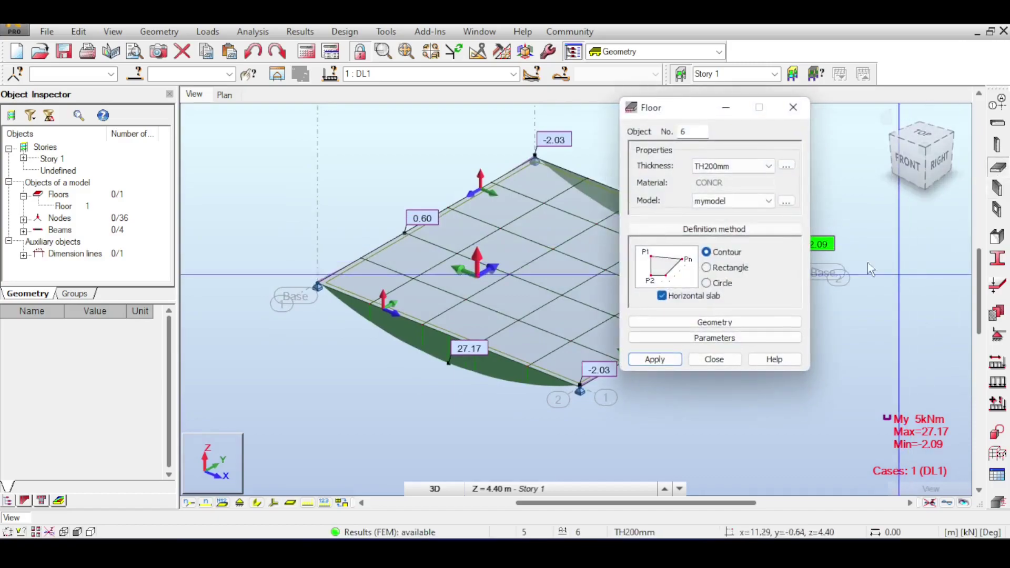
click(788, 202)
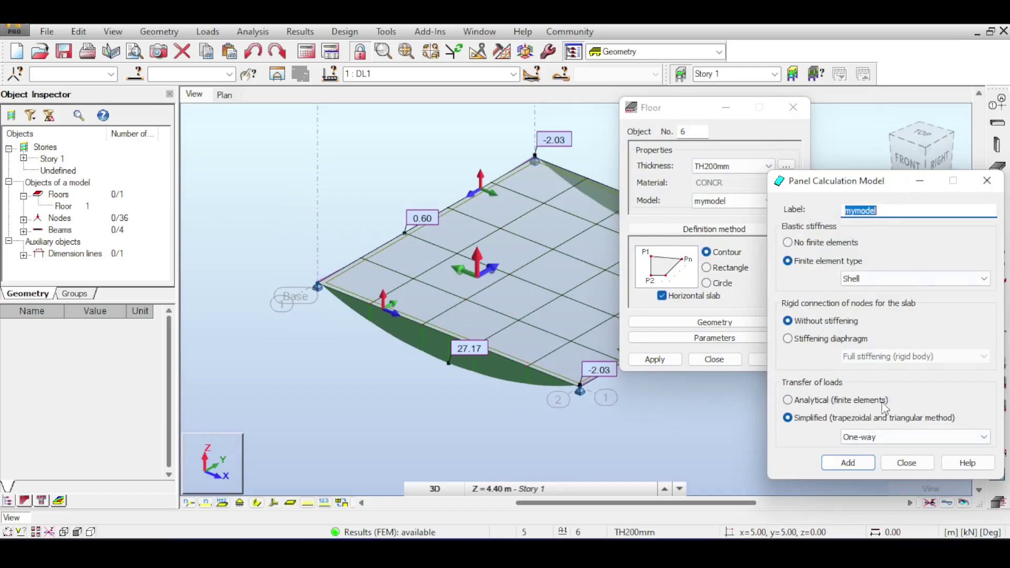
click(907, 463)
click(717, 360)
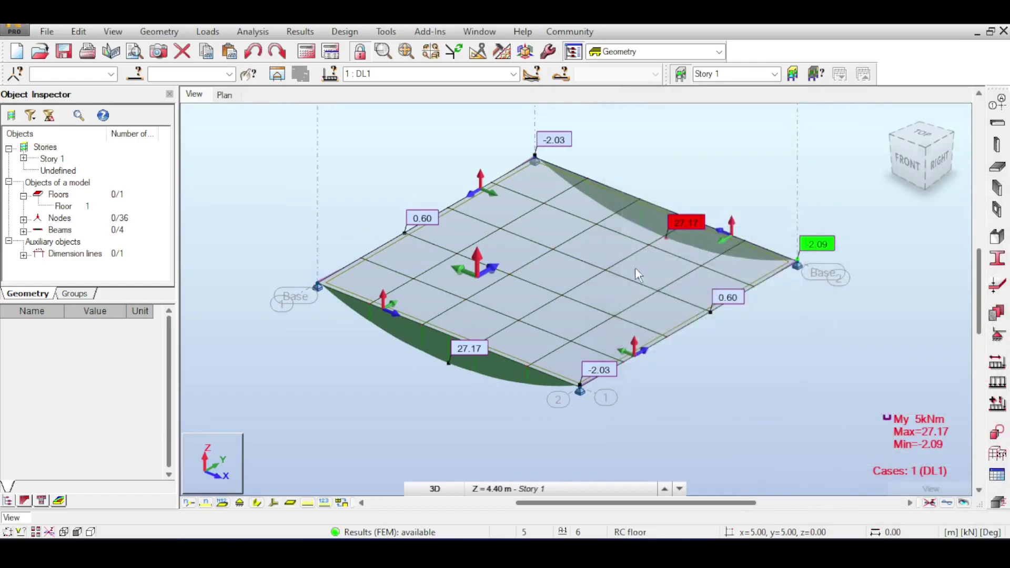
Step: Display the automatically generated forces and the load distribution regions on the recalculated slab
middle_drag(673, 200, 608, 189)
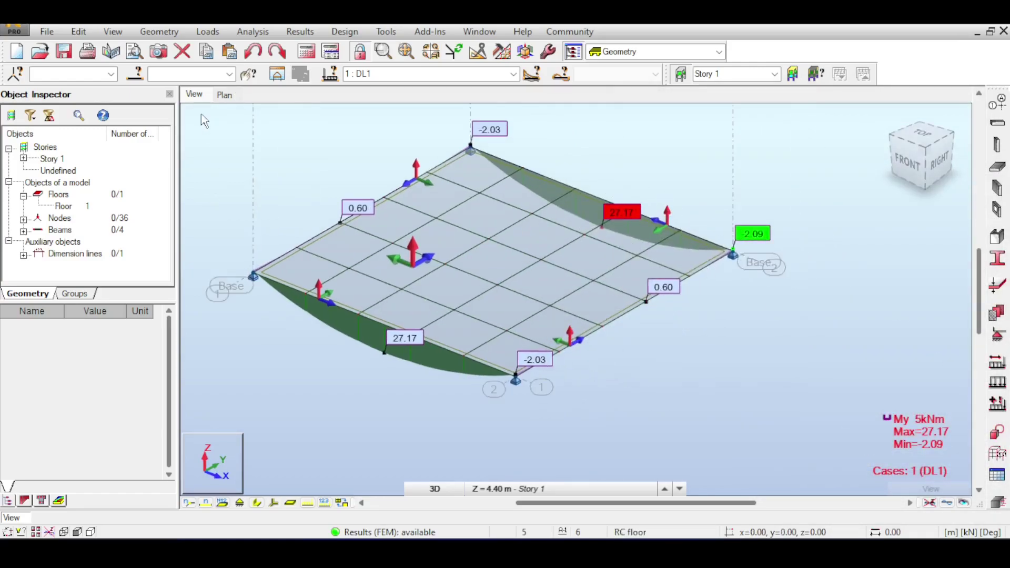
right_click(236, 137)
click(247, 286)
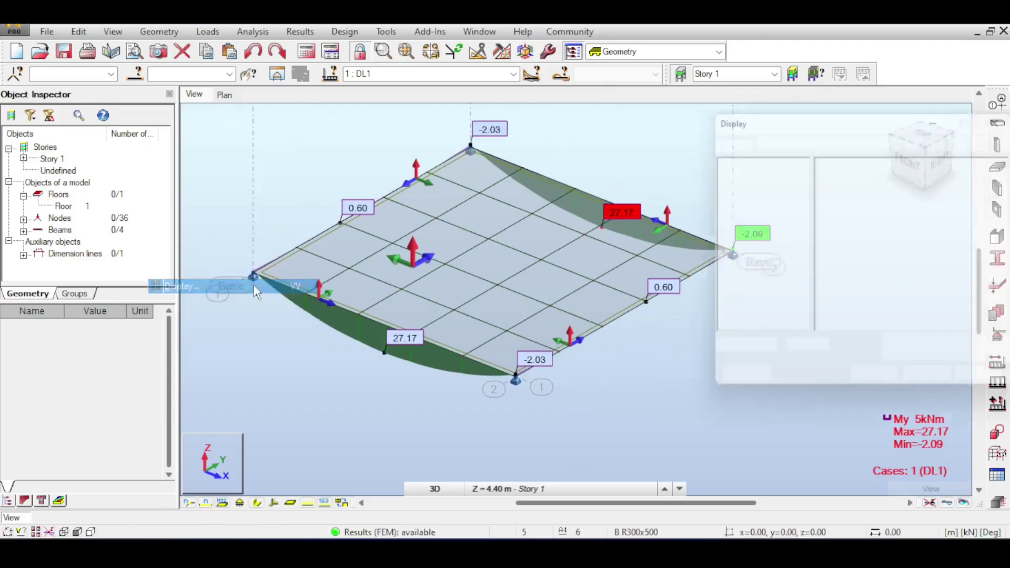
click(547, 195)
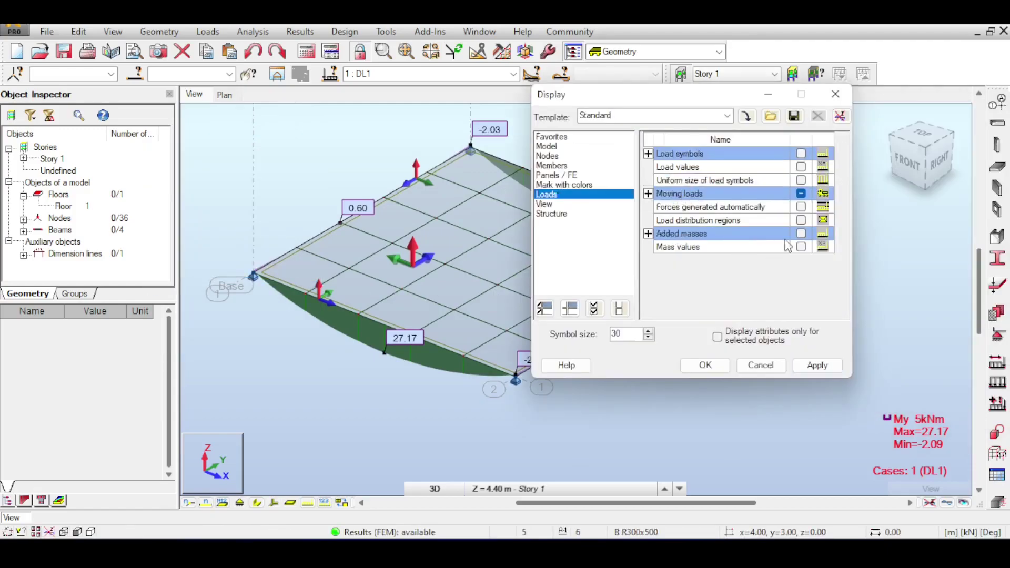
click(802, 220)
click(800, 207)
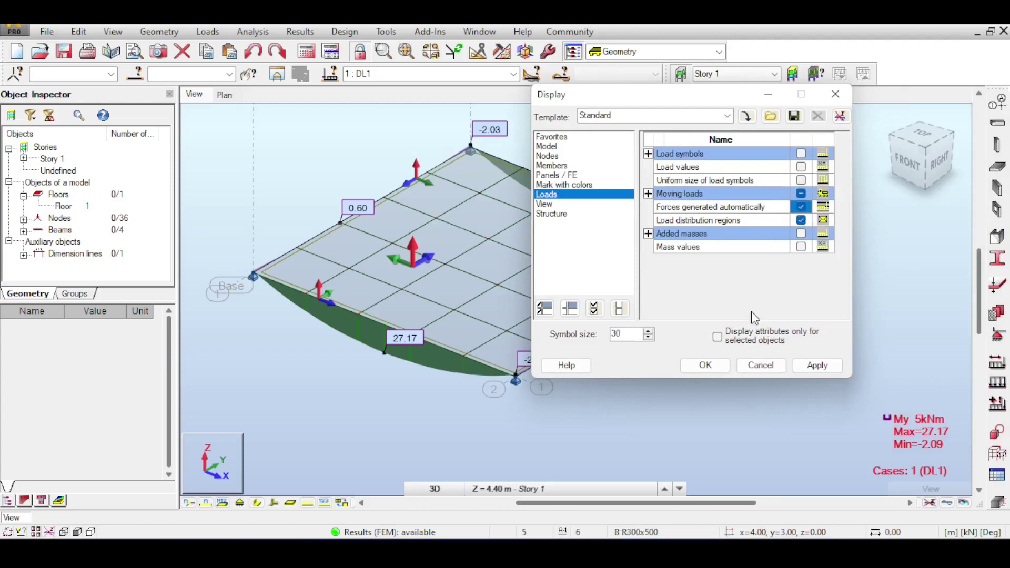
click(707, 367)
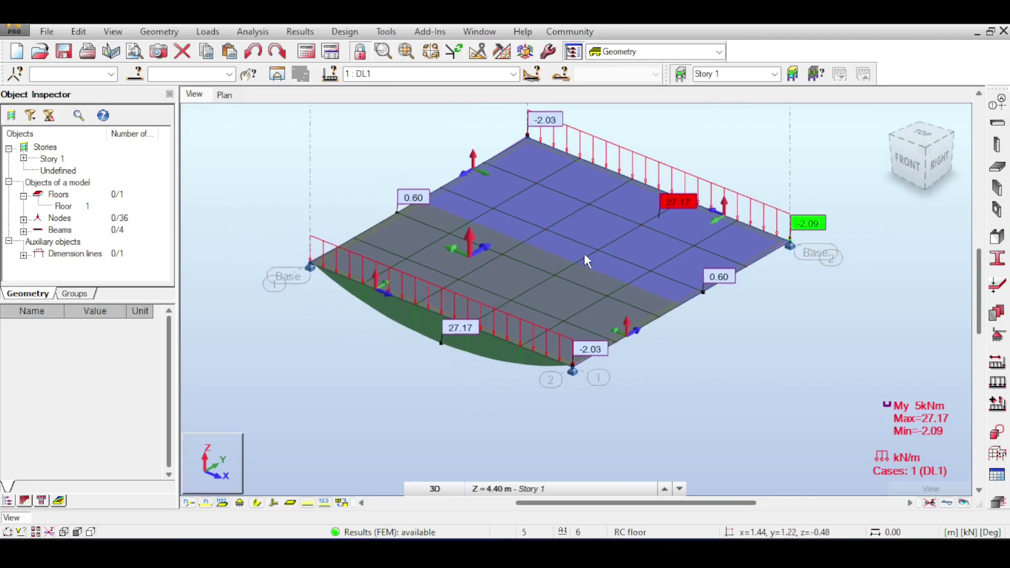
Step: Change the simplified load transfer of mymodel to Two-way and accept the change to the structure data
click(997, 167)
click(786, 201)
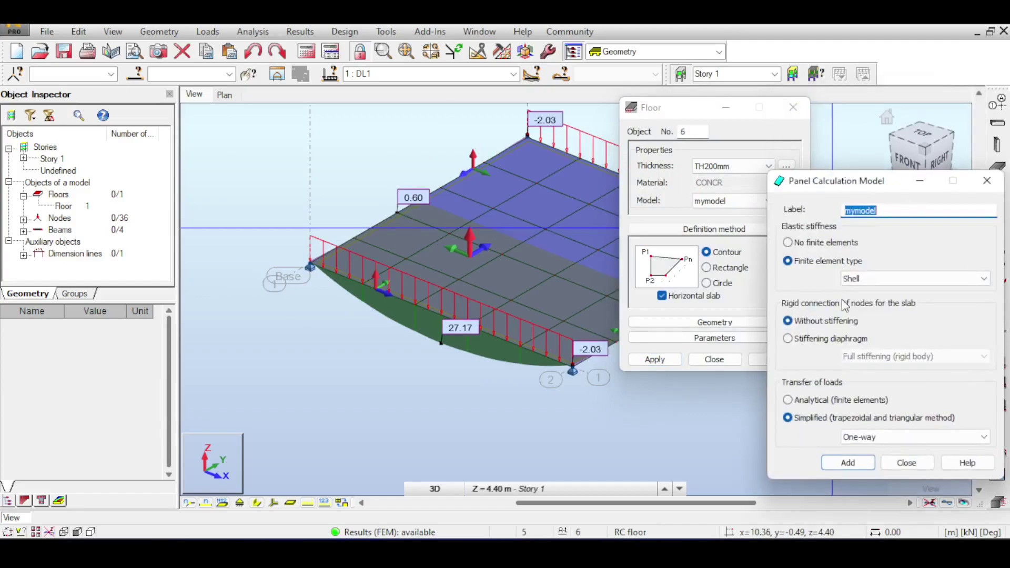
click(895, 438)
click(894, 461)
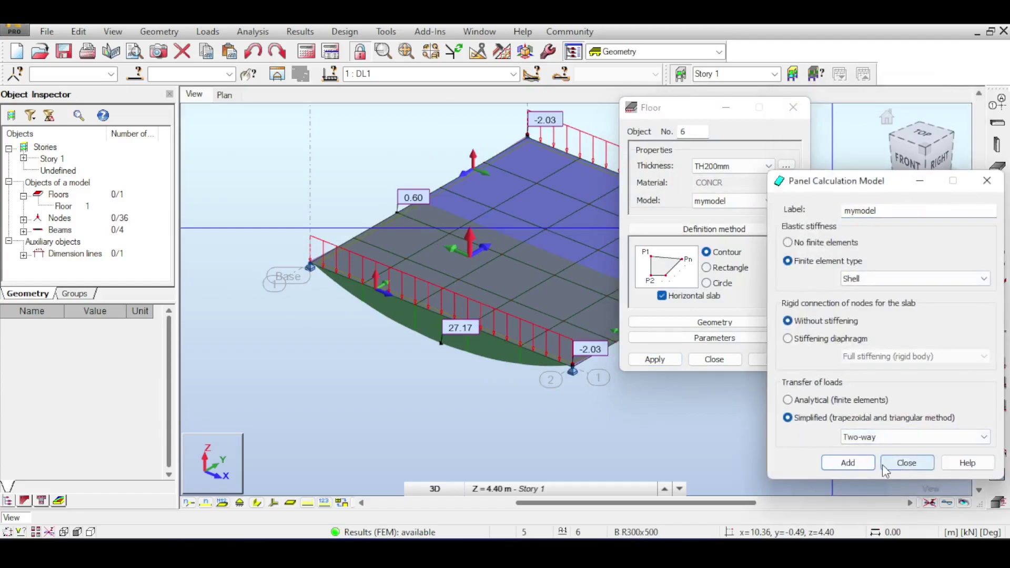
click(848, 462)
click(903, 365)
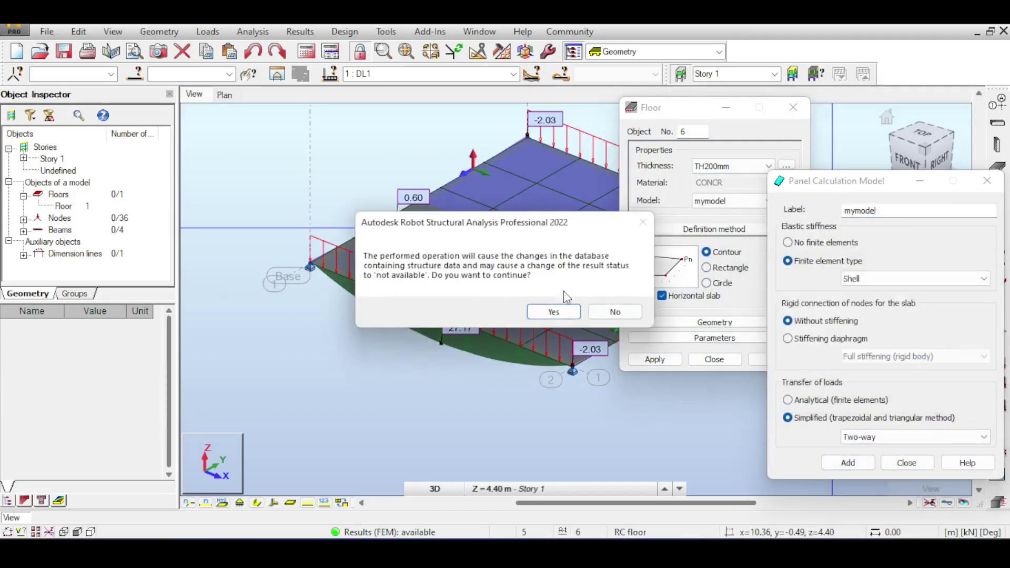
click(570, 312)
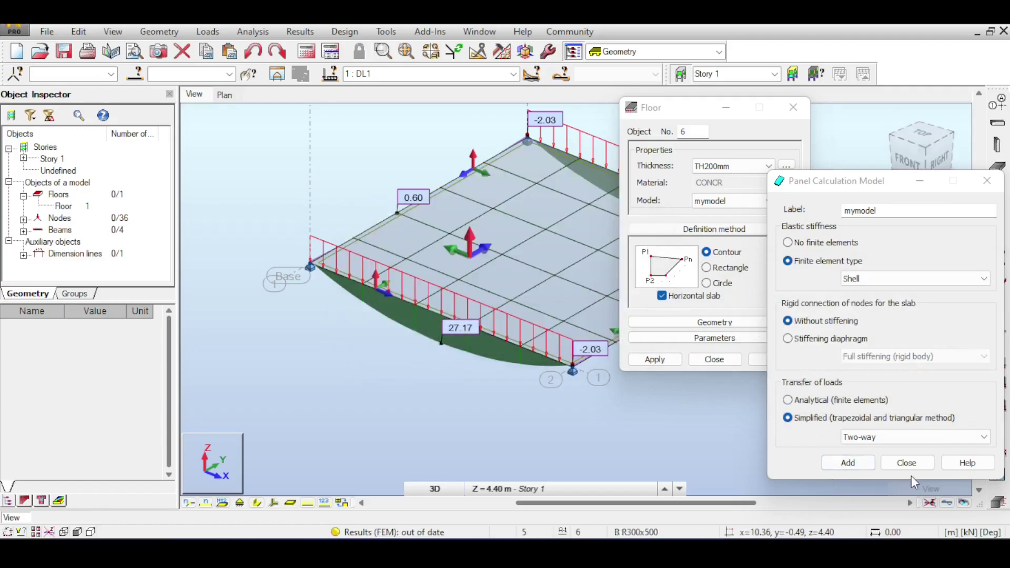
click(907, 462)
Step: Recalculate the structure and examine the two-way load regions, beam loads and bending moments on all four edge beams
click(307, 51)
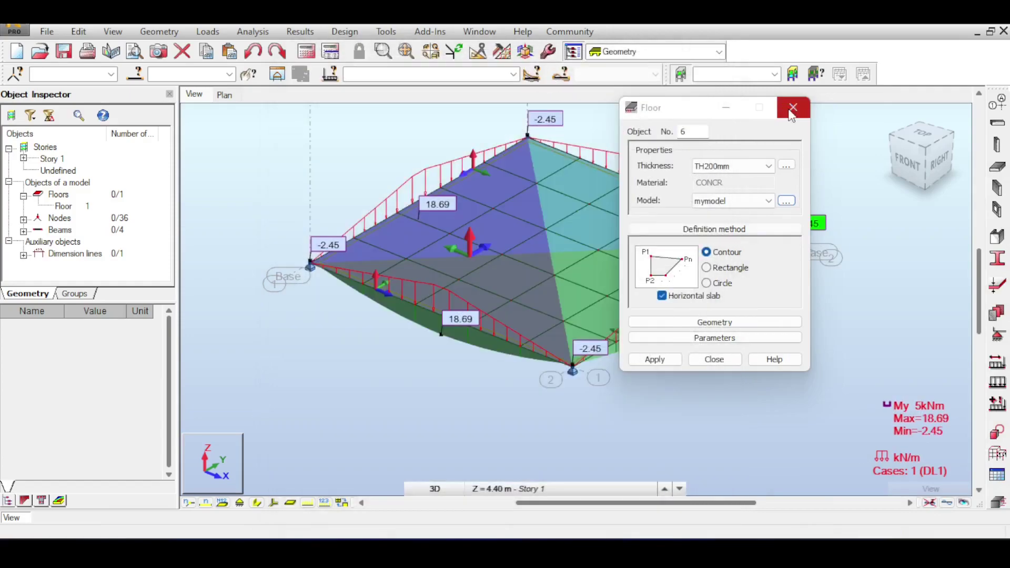
drag(733, 109, 985, 218)
middle_drag(676, 190, 619, 265)
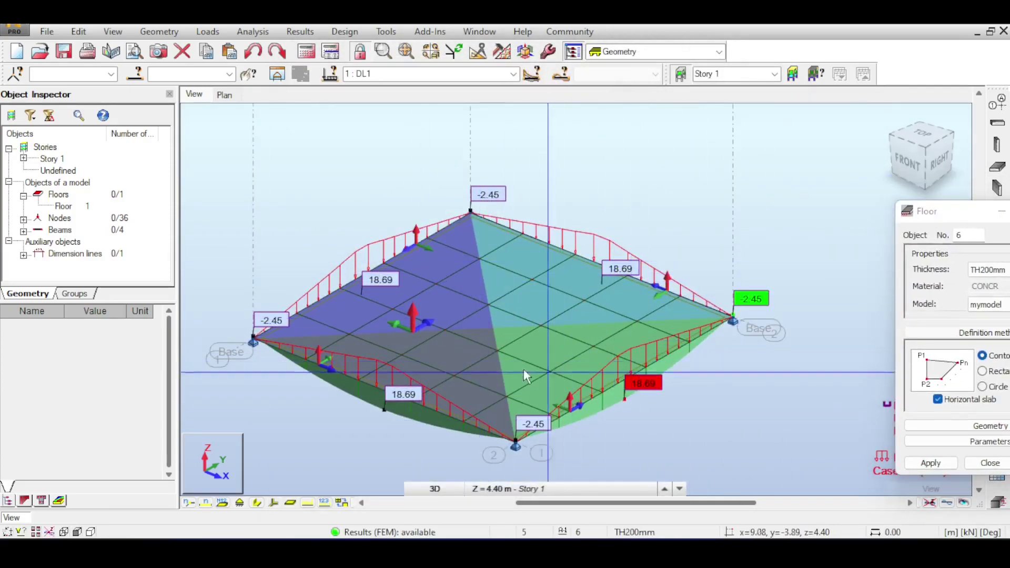
click(939, 159)
drag(543, 139, 787, 176)
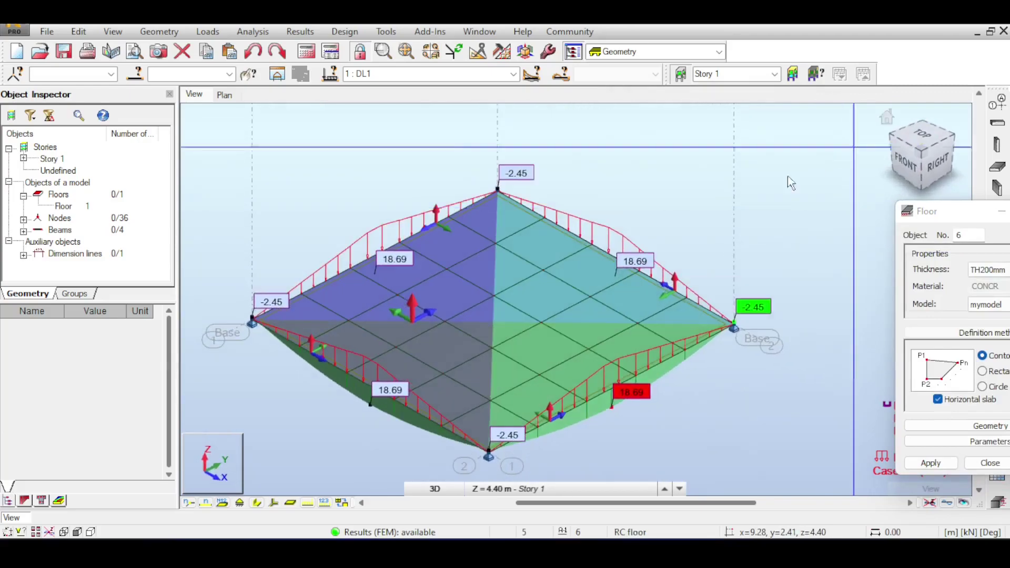
scroll(714, 232, down, 1)
mouse_move(714, 236)
middle_down()
mouse_move(708, 194)
mouse_move(710, 217)
middle_up()
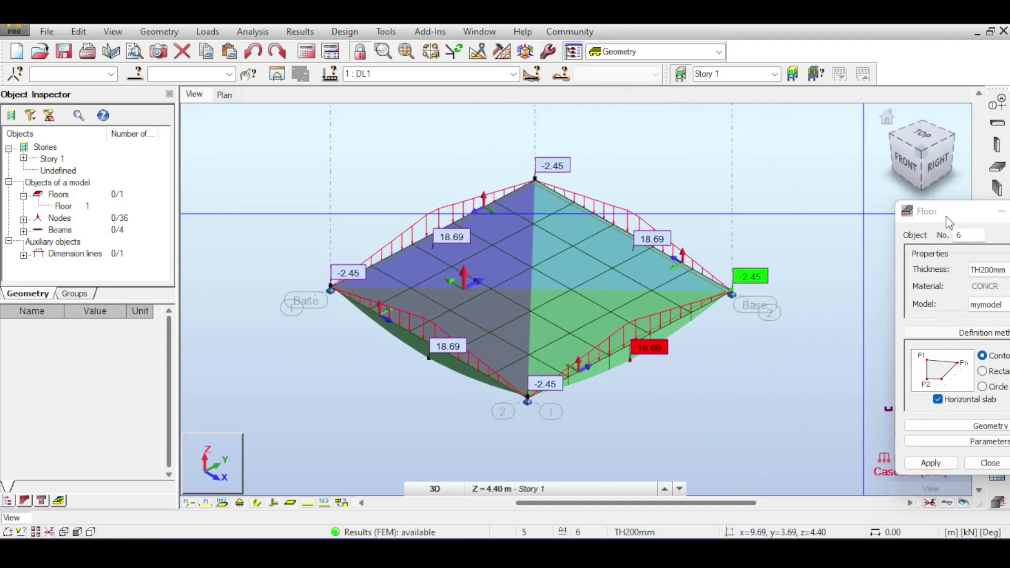
drag(950, 220, 786, 138)
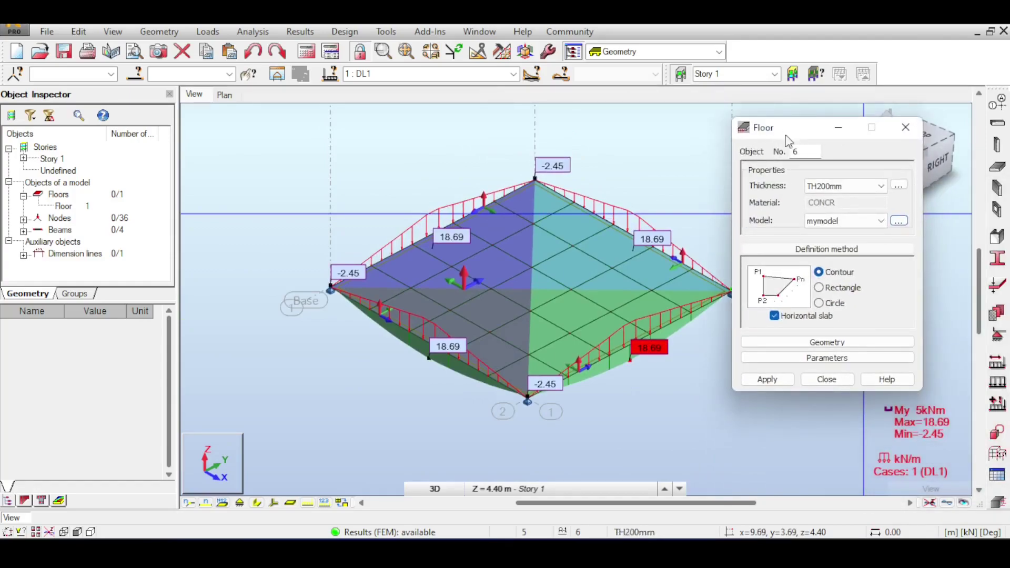
click(906, 131)
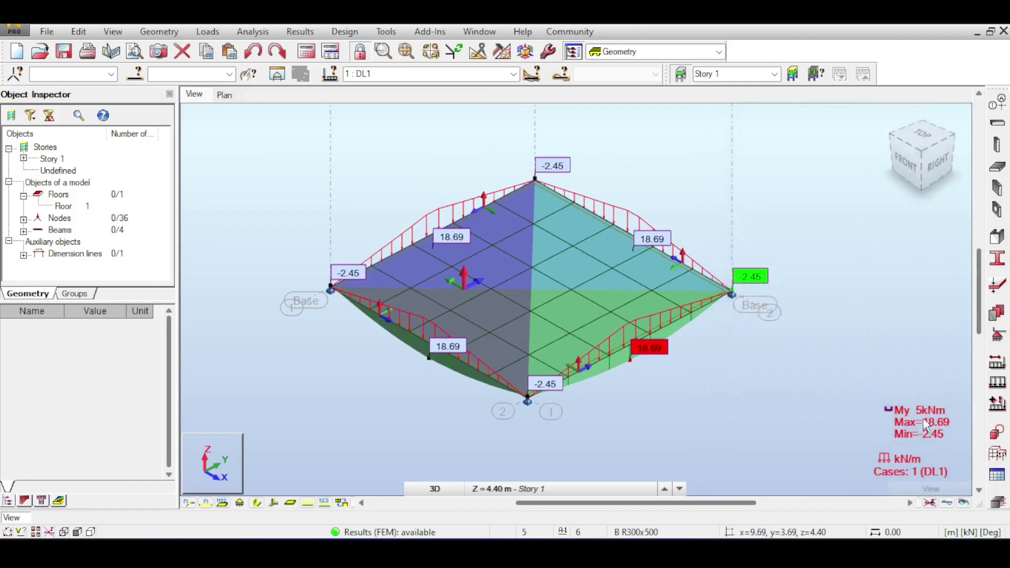
Step: View the deformed shape of the slab and beams, leaving the moment, load and local axis displays off
click(947, 505)
click(947, 505)
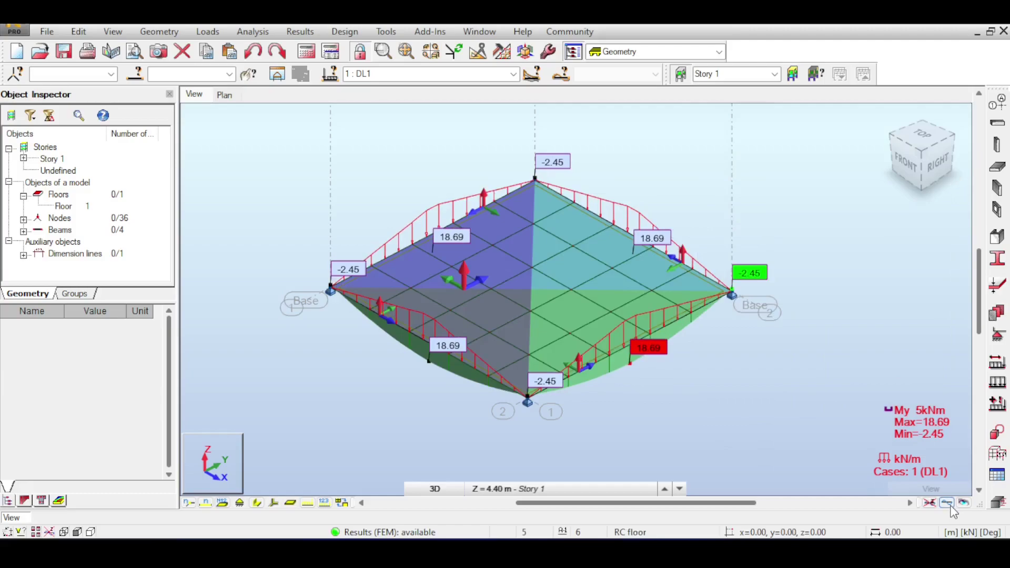
click(950, 505)
mouse_move(926, 173)
mouse_down()
mouse_move(927, 147)
mouse_move(921, 176)
mouse_up()
click(929, 503)
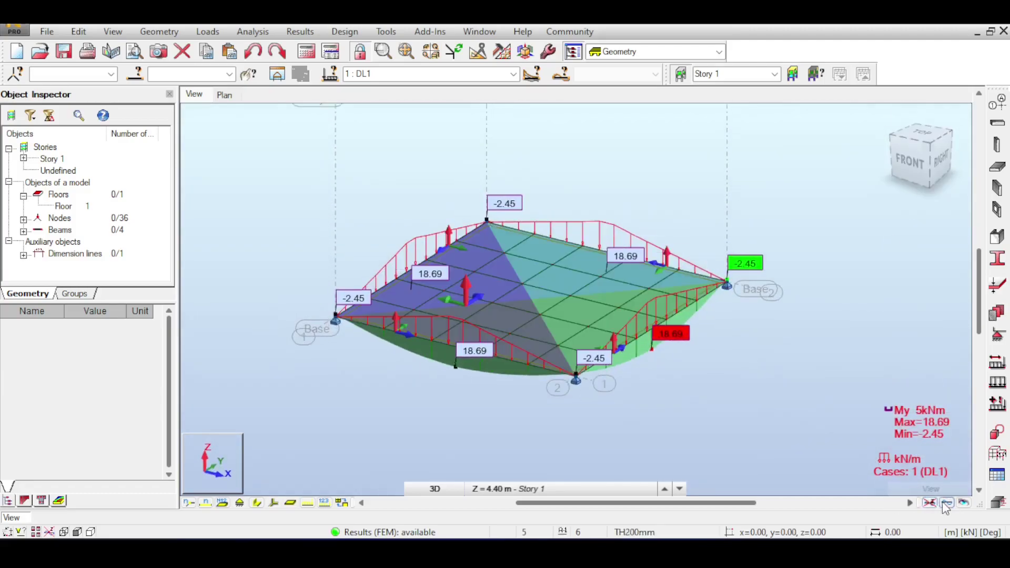
click(930, 503)
click(946, 503)
click(946, 504)
click(946, 504)
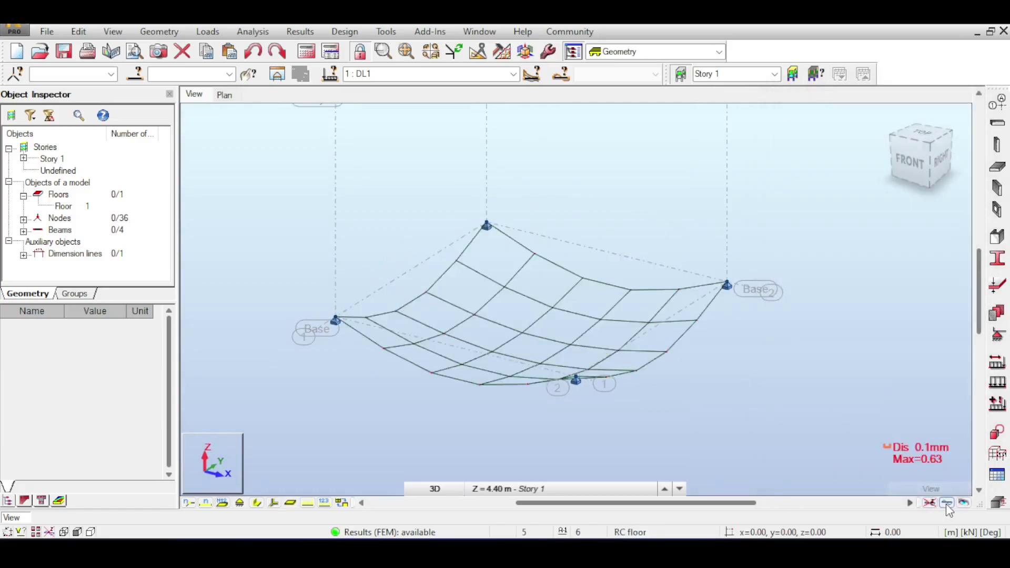
click(946, 504)
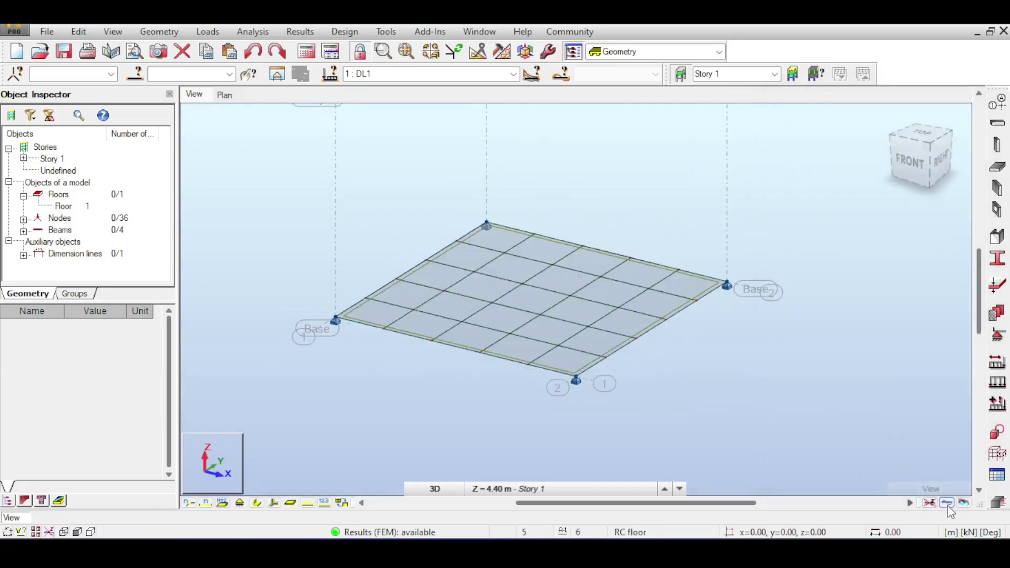
Step: Review the calculation model settings of mymodel in the floor definition without altering them
click(998, 168)
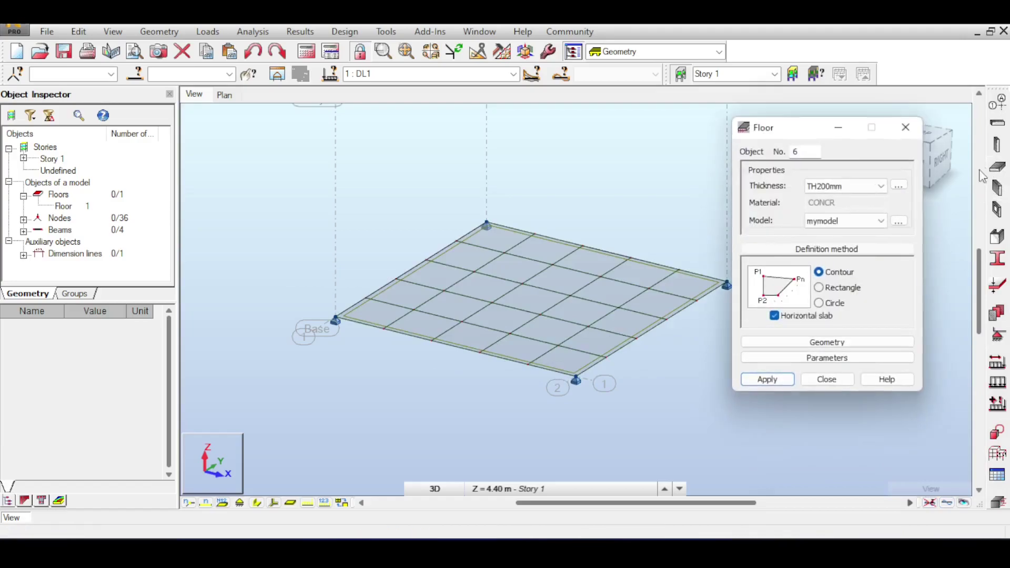
click(898, 221)
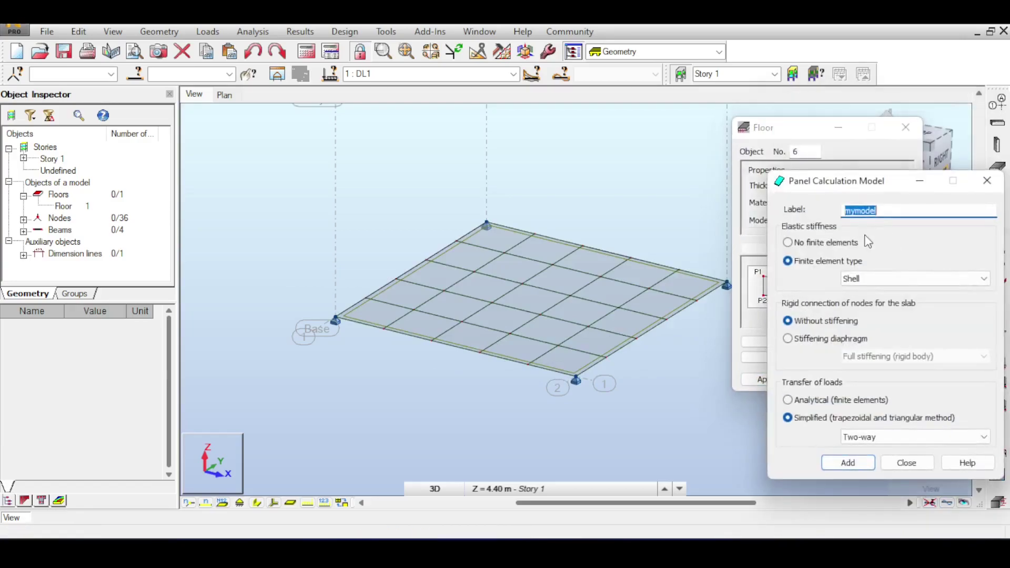
click(987, 182)
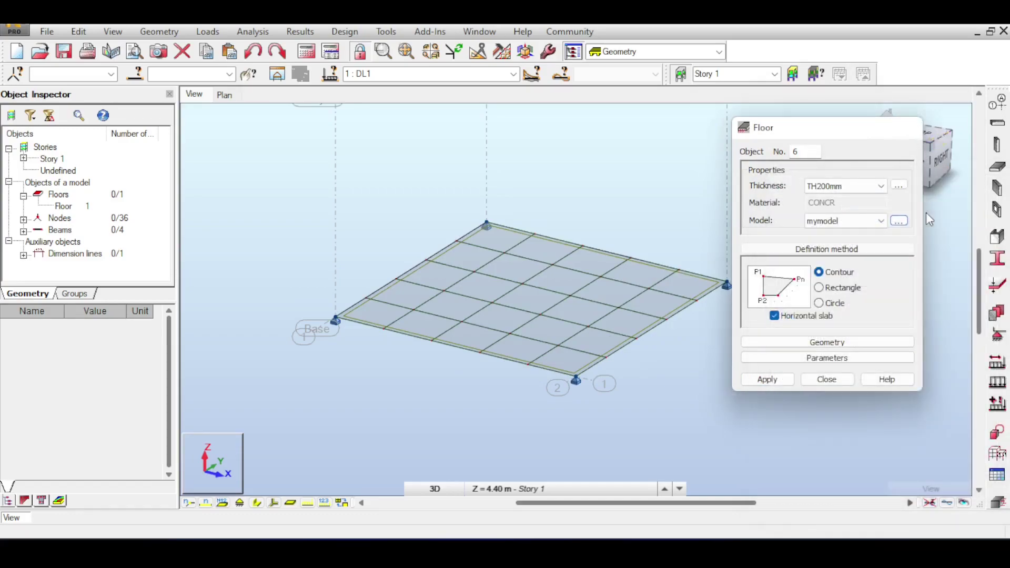
click(905, 128)
Step: Check the slab's displacements once more and return to the undeformed model
click(951, 503)
click(952, 502)
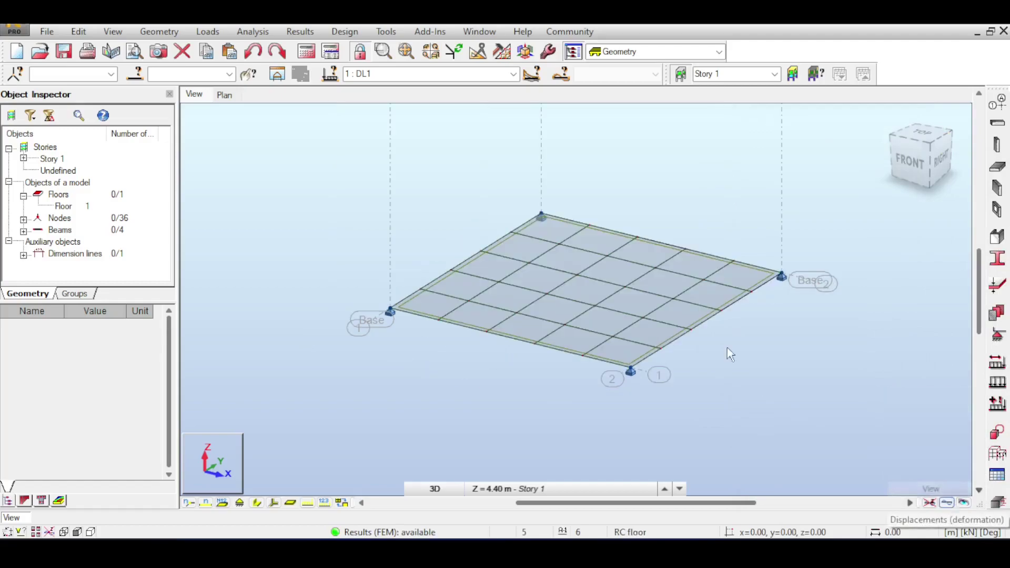
middle_drag(723, 273, 668, 289)
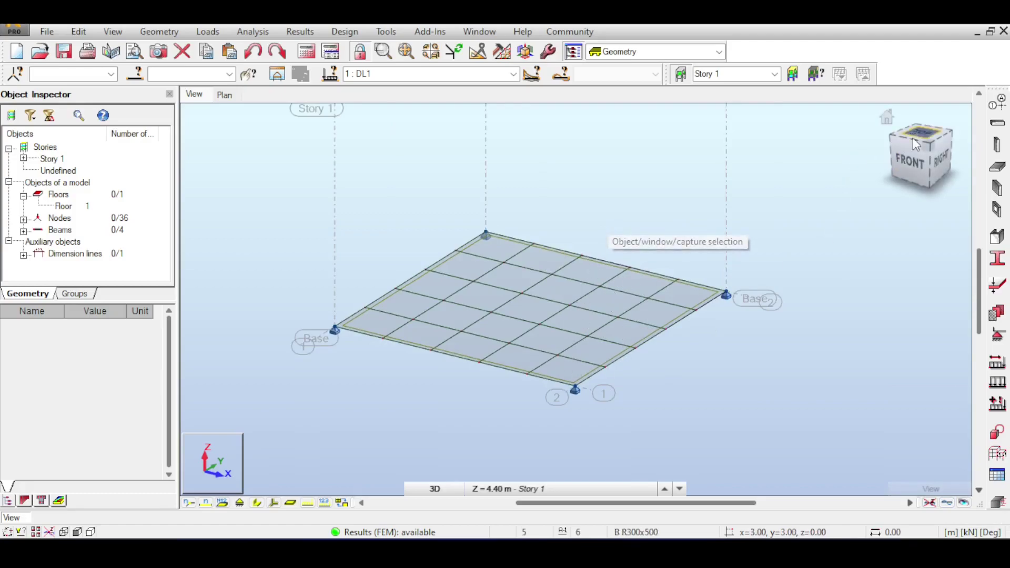
click(948, 503)
click(951, 503)
middle_drag(739, 234, 757, 251)
scroll(761, 237, down, 1)
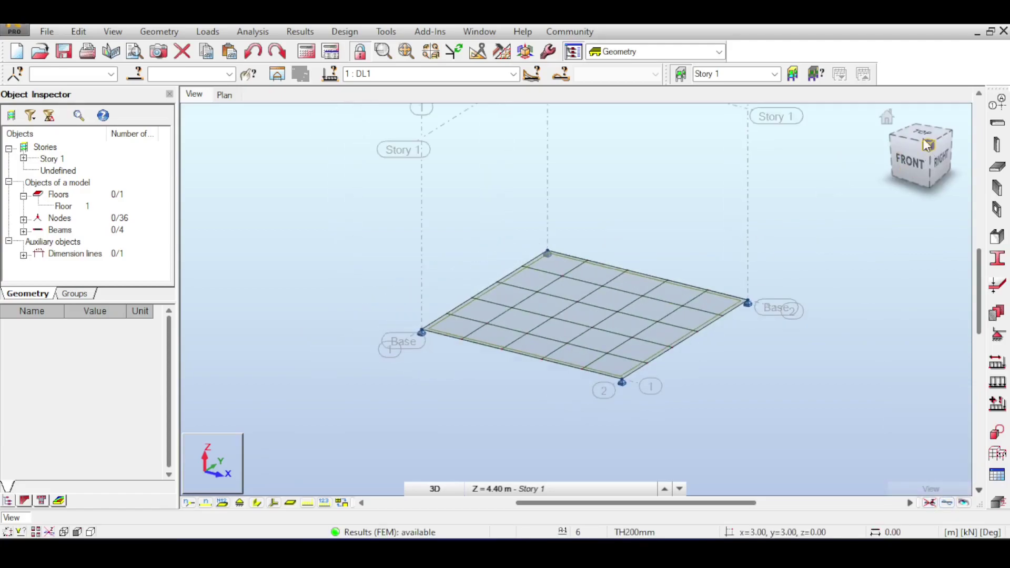
Step: Delete the floor slab, accept the change to the structure data, and check the section shapes of the remaining beams
right_click(716, 296)
click(726, 274)
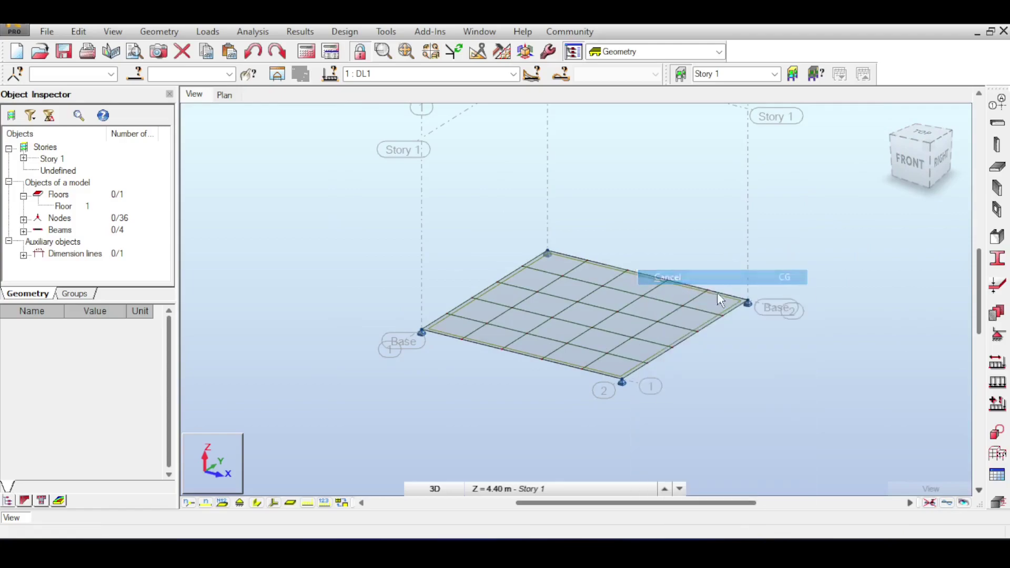
click(62, 206)
key(Delete)
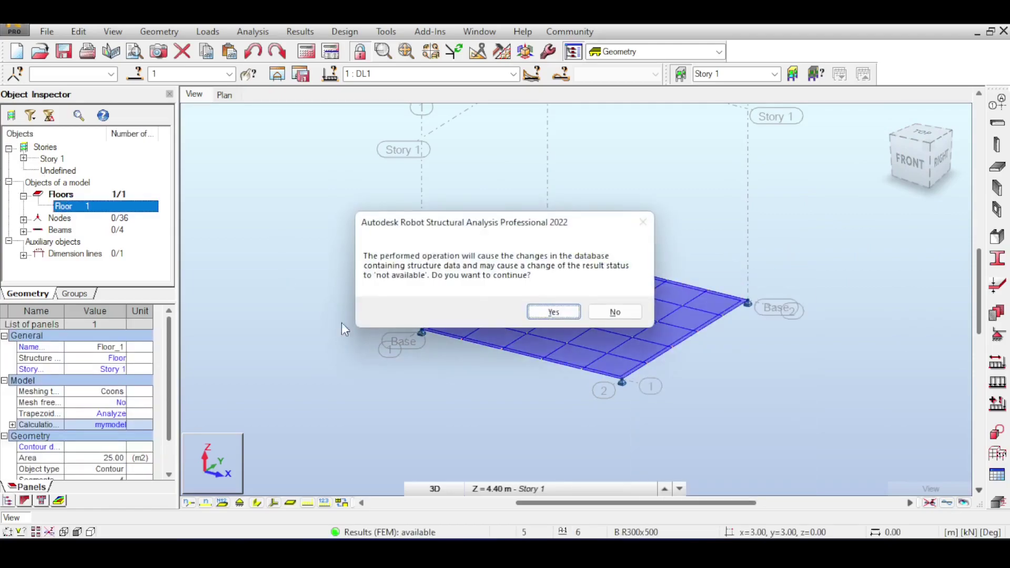
click(554, 313)
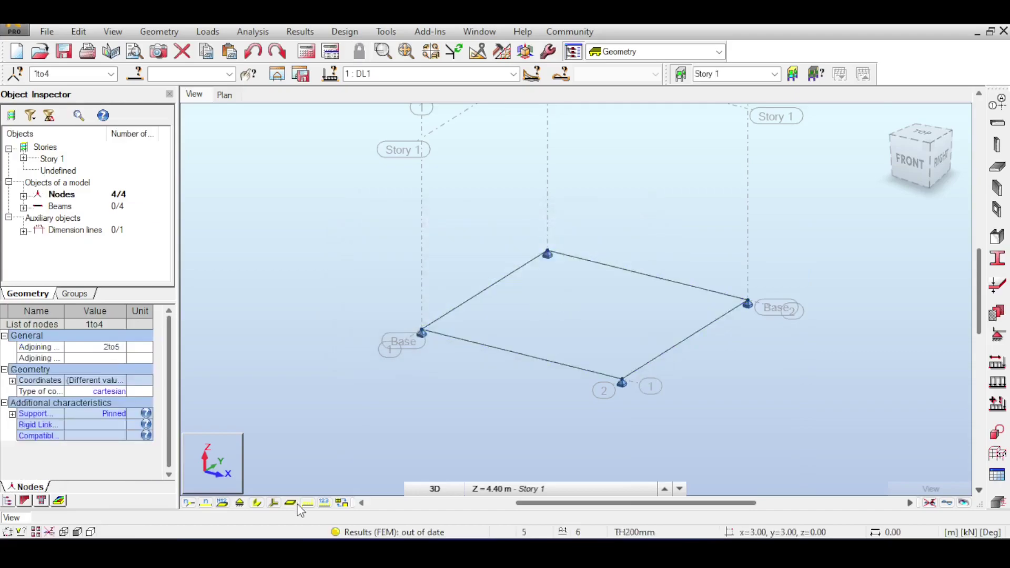
click(257, 503)
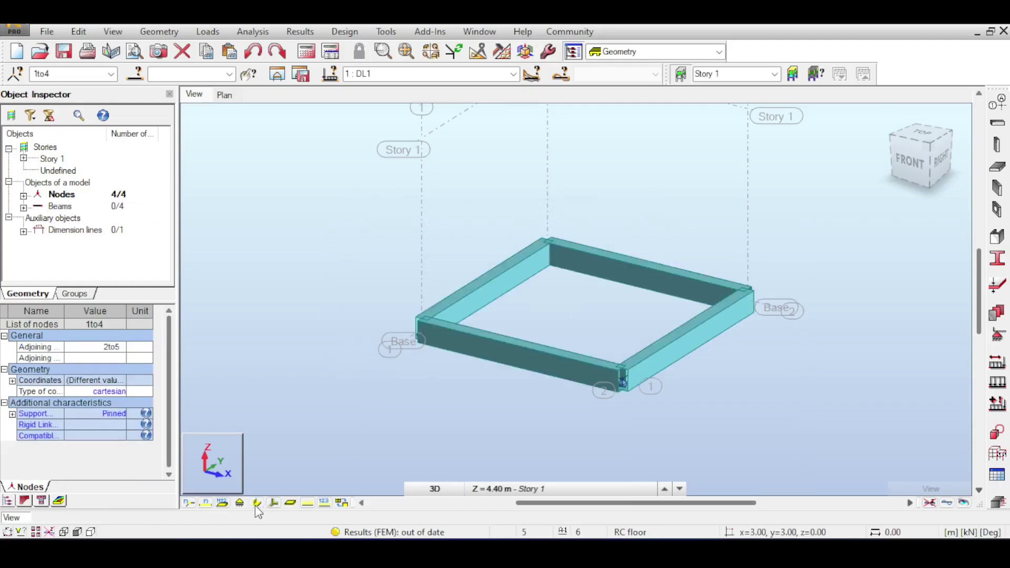
click(257, 503)
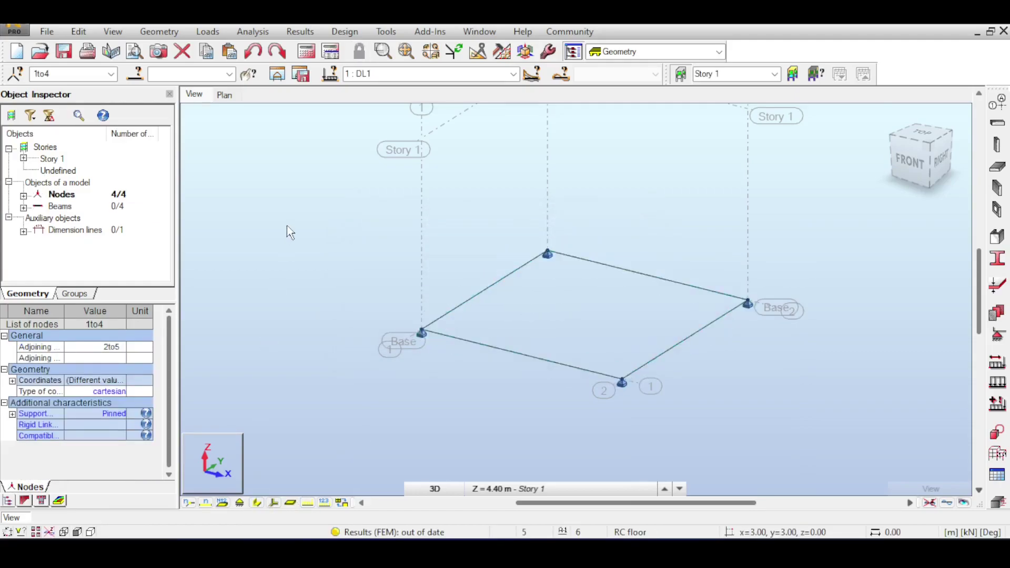
Step: Start defining a cladding and choose One-way X as its load distribution
click(194, 32)
mouse_move(165, 33)
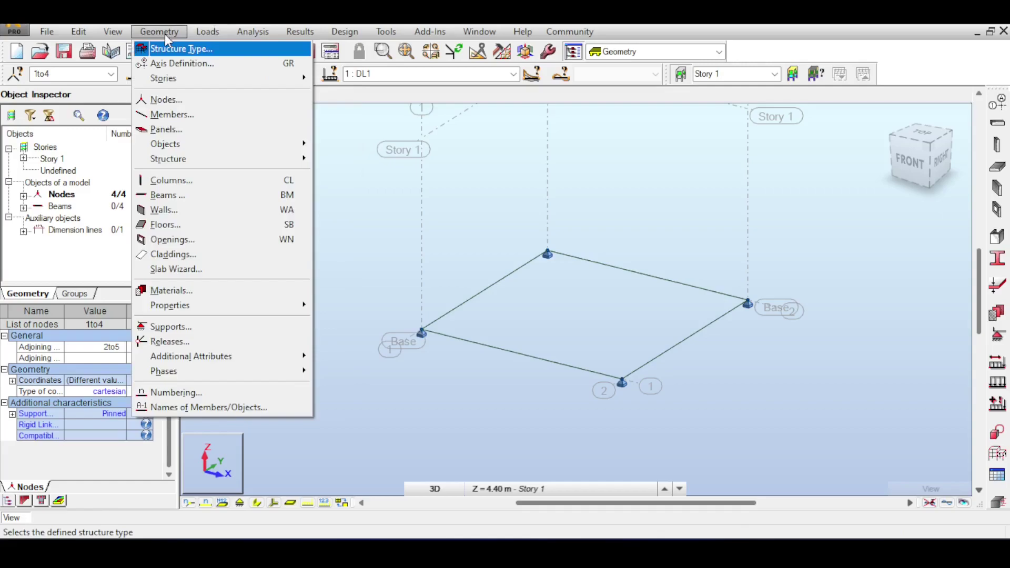
click(175, 255)
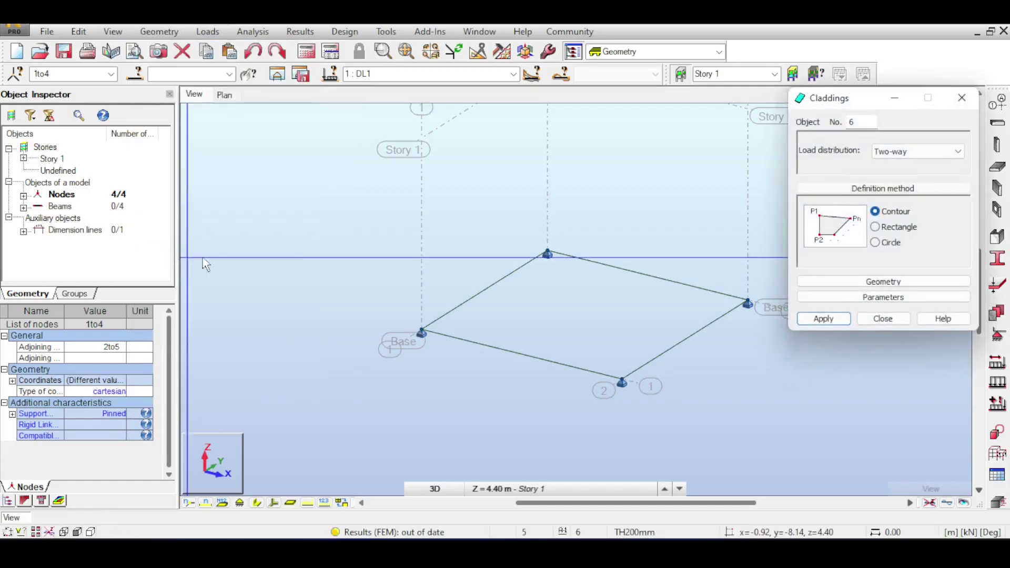
drag(845, 106, 766, 94)
click(813, 140)
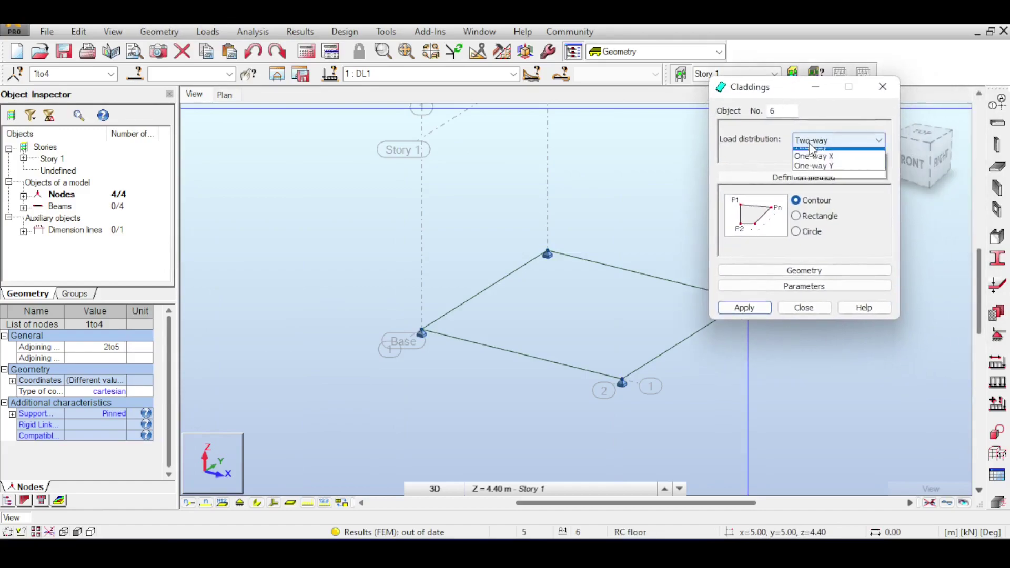
click(813, 141)
click(813, 141)
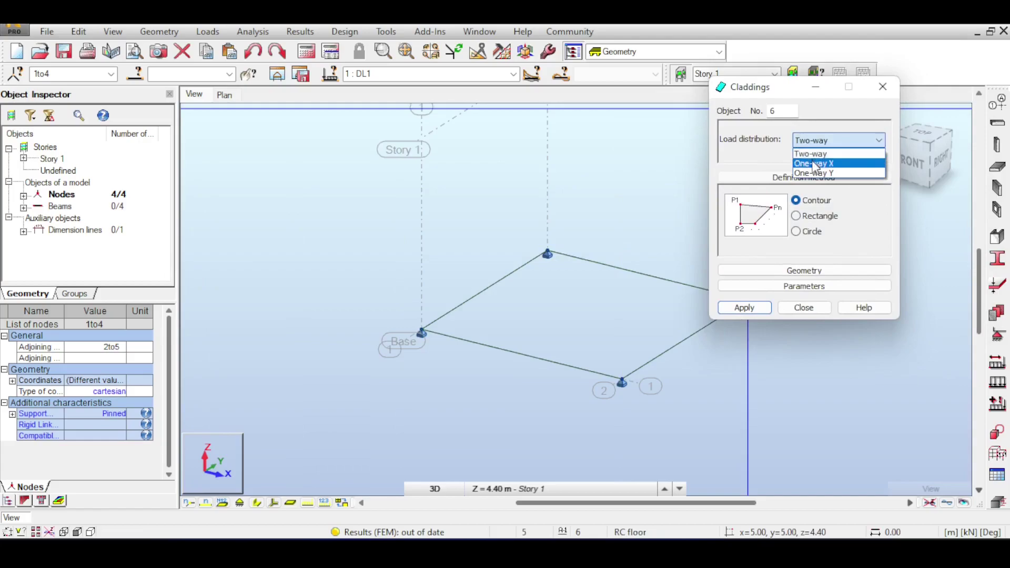
click(784, 141)
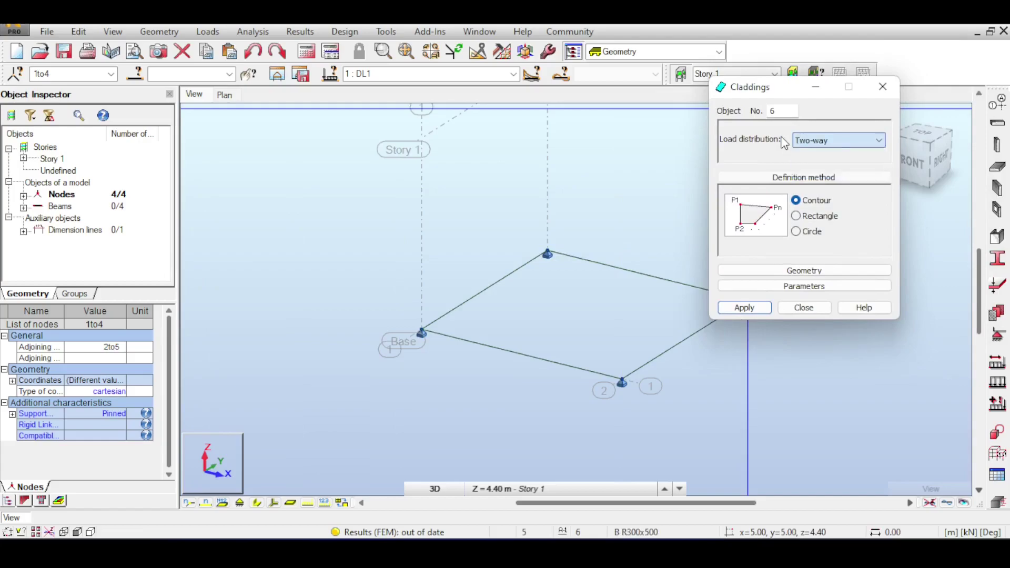
click(811, 141)
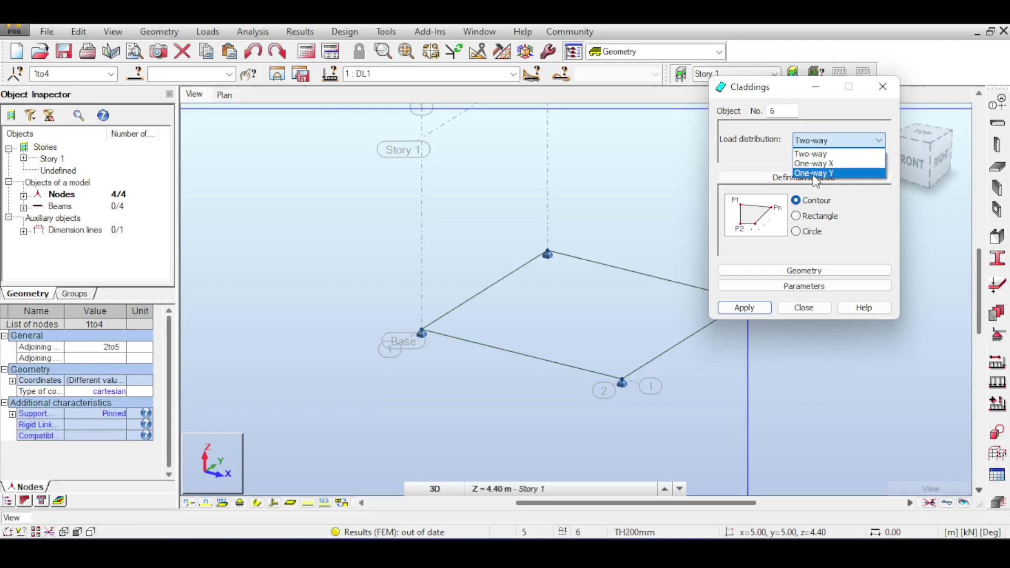
click(821, 164)
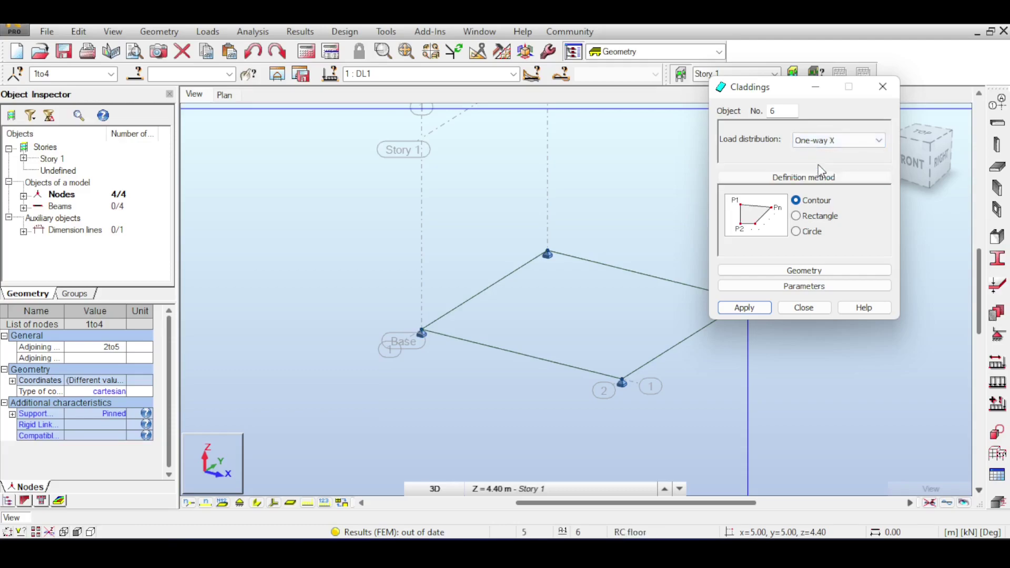
Step: Draw a rectangular 5 m by 5 m cladding over the four edge beams through their corner supports
click(808, 220)
middle_drag(676, 154, 589, 118)
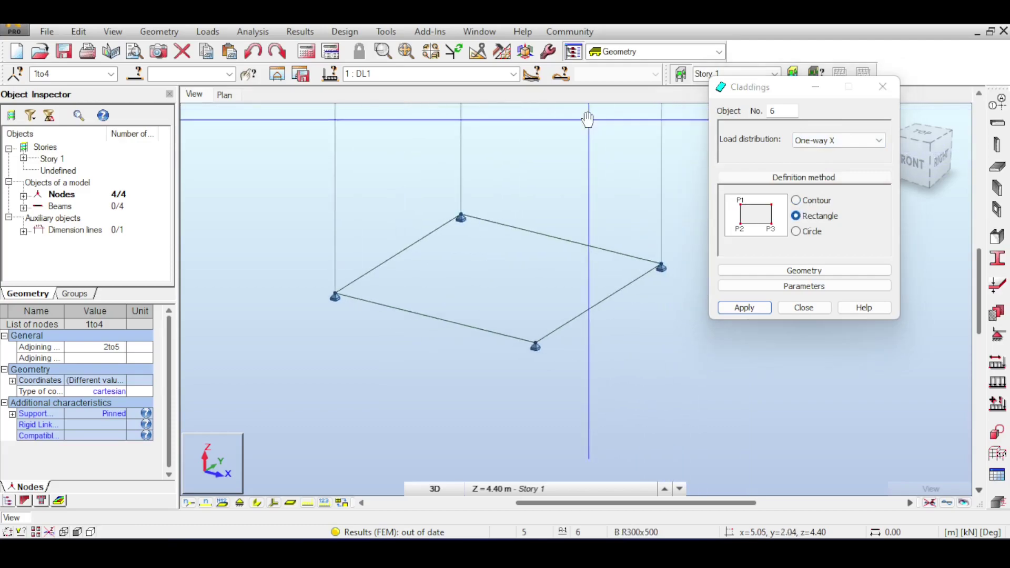
click(335, 297)
click(529, 337)
click(335, 295)
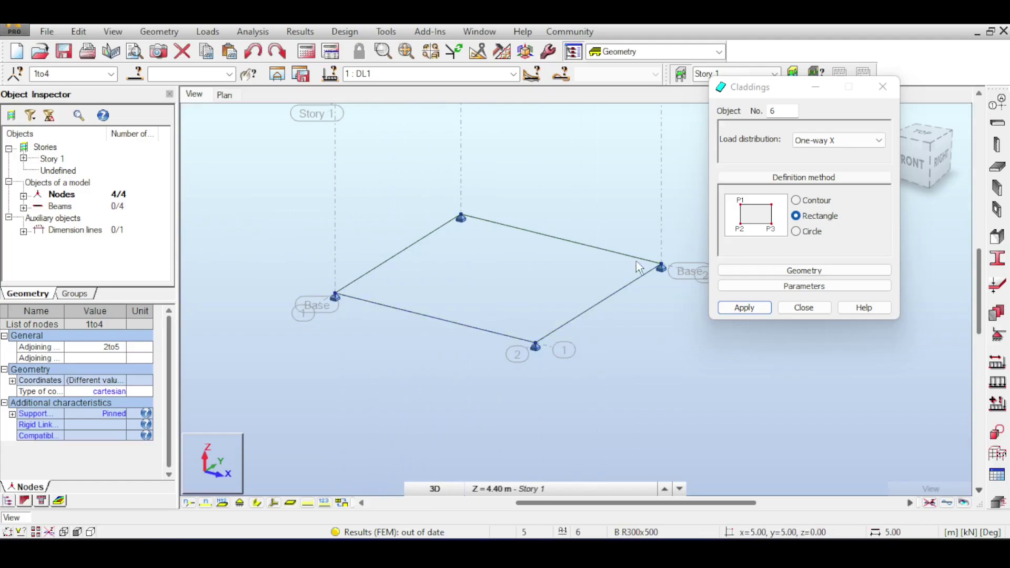
click(660, 265)
click(804, 308)
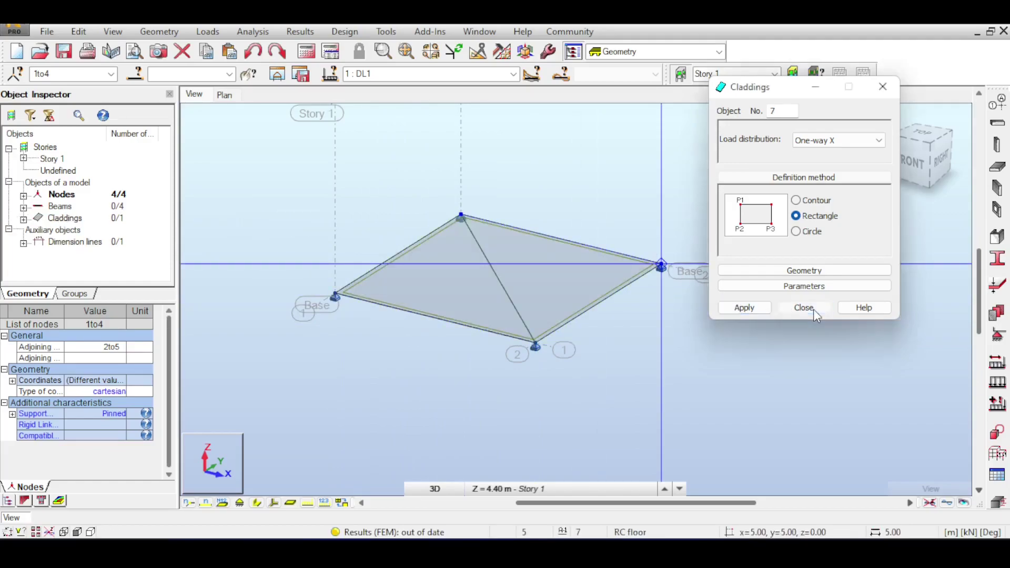
Step: Apply a uniform planar load of -5.00 kPa in global Z to the cladding in load case DL1
key(Escape)
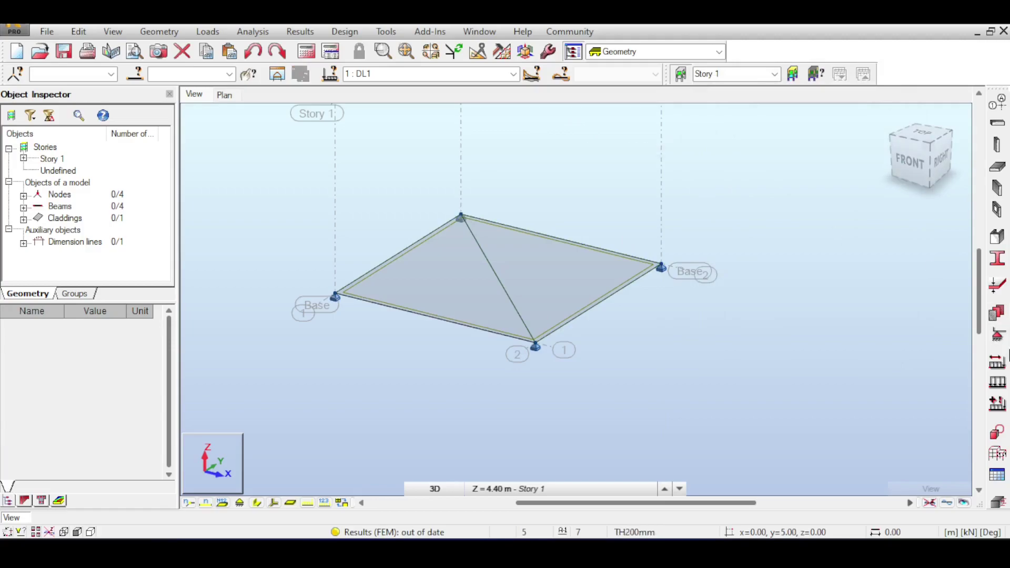
click(998, 362)
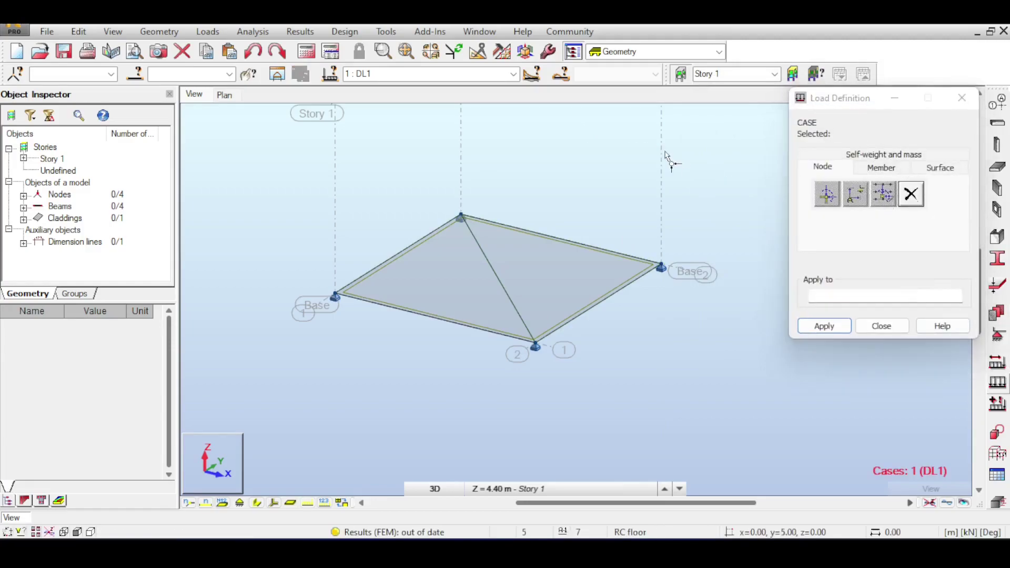
click(514, 74)
click(513, 74)
click(936, 168)
click(828, 194)
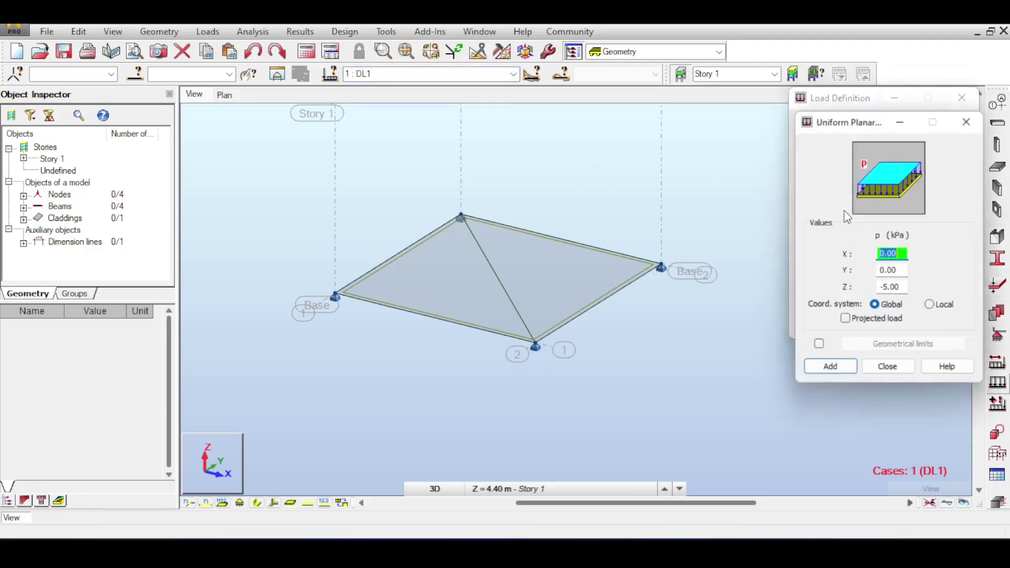
click(830, 369)
click(857, 297)
click(882, 324)
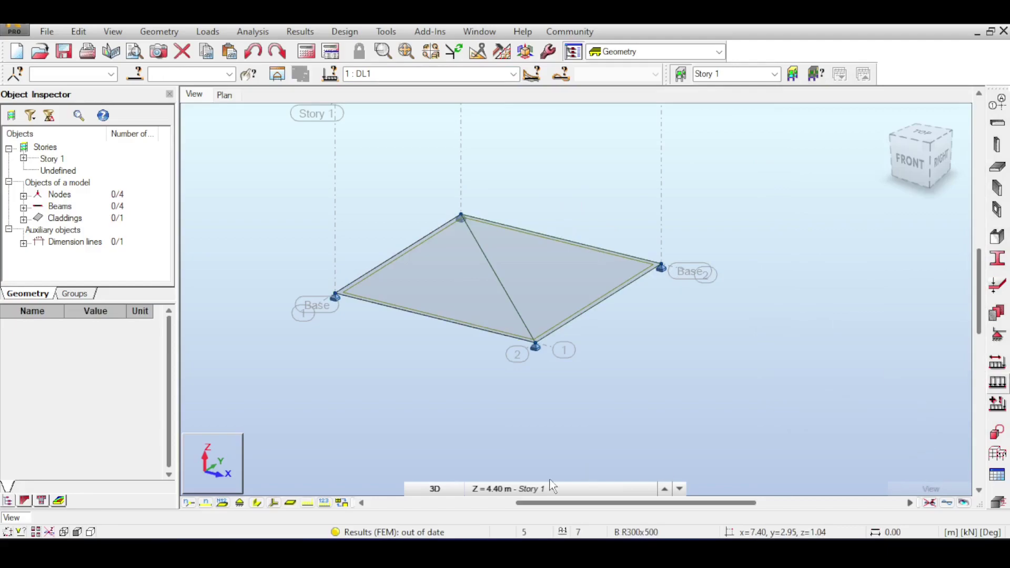
Step: Show the load symbols and load values on the model and run the structural analysis
click(308, 502)
click(324, 502)
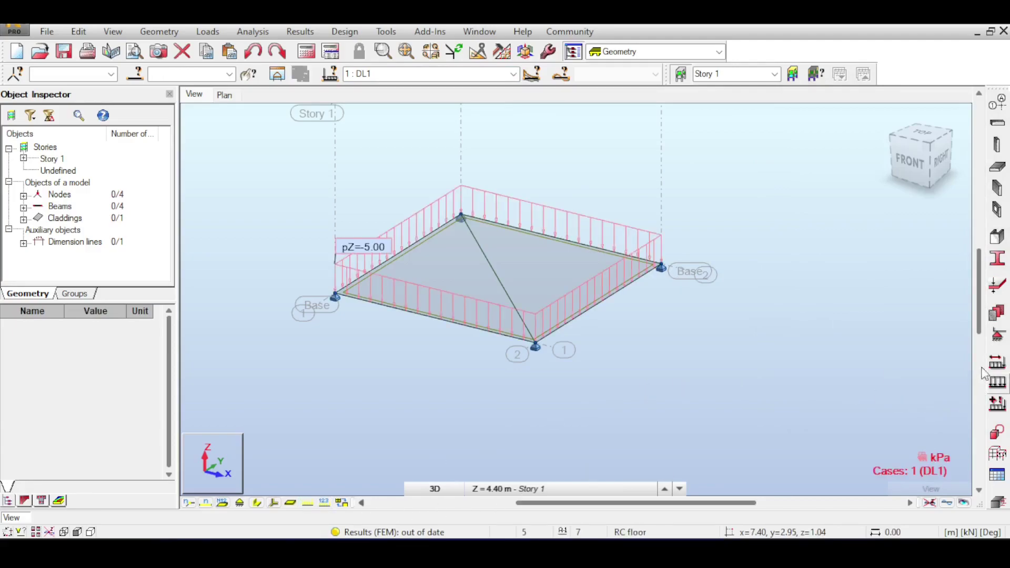
click(306, 51)
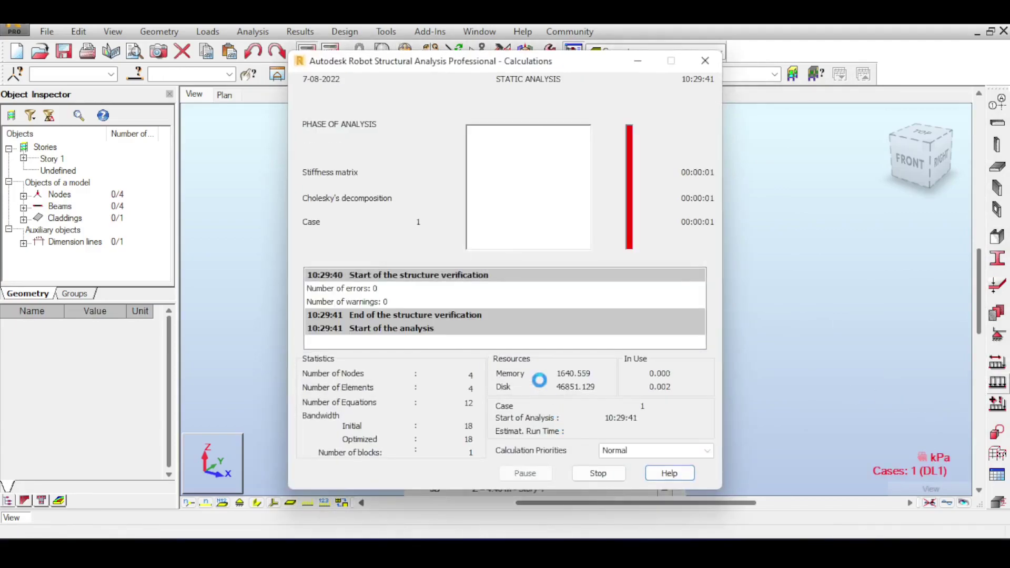
Step: Display the My moment diagrams on the edge beams supporting the cladding
click(307, 33)
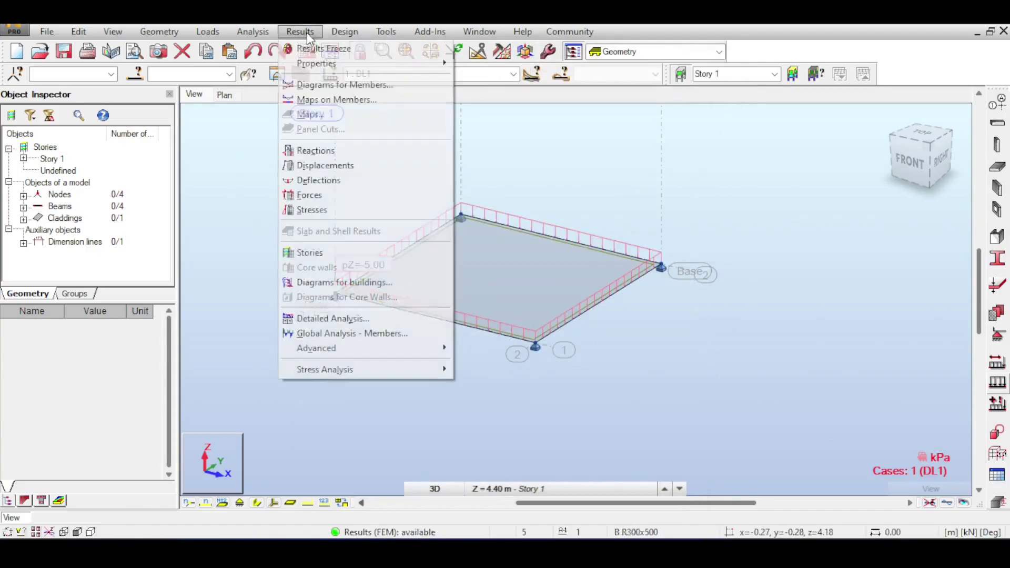
click(340, 85)
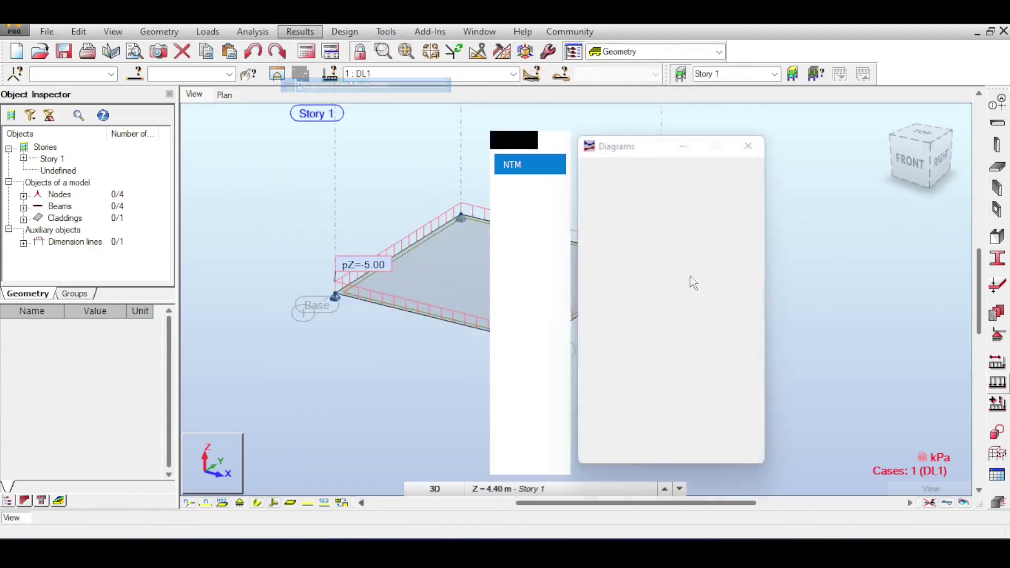
click(619, 302)
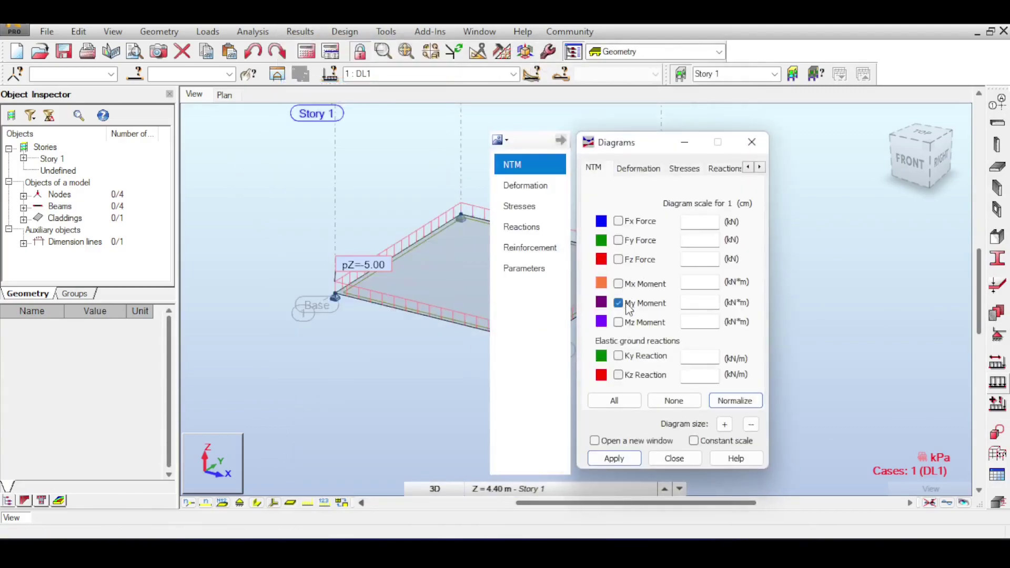
click(629, 459)
drag(624, 153, 828, 148)
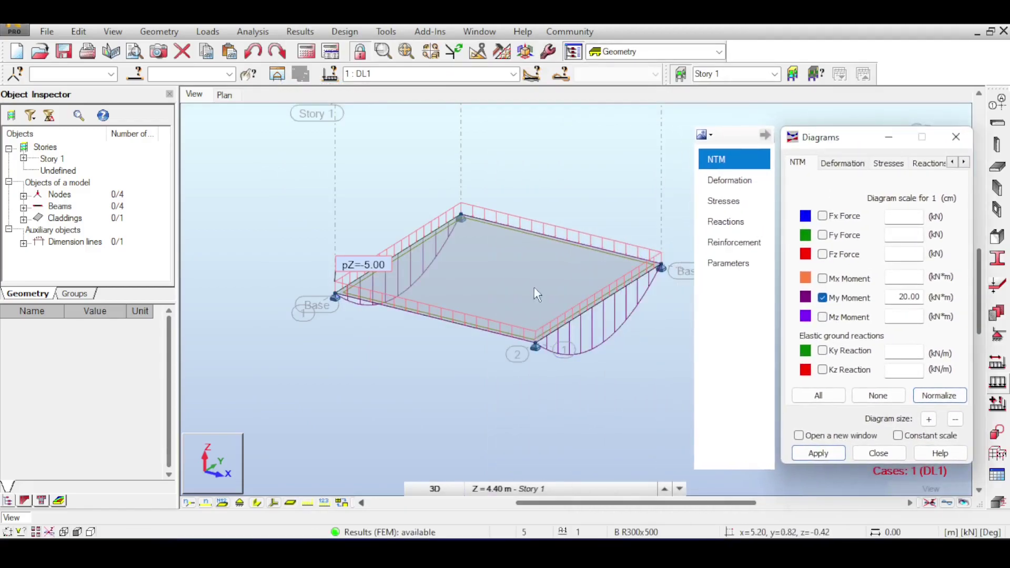
Step: Turn on the display of load distribution regions and automatically generated forces, and close the diagram settings
right_click(221, 228)
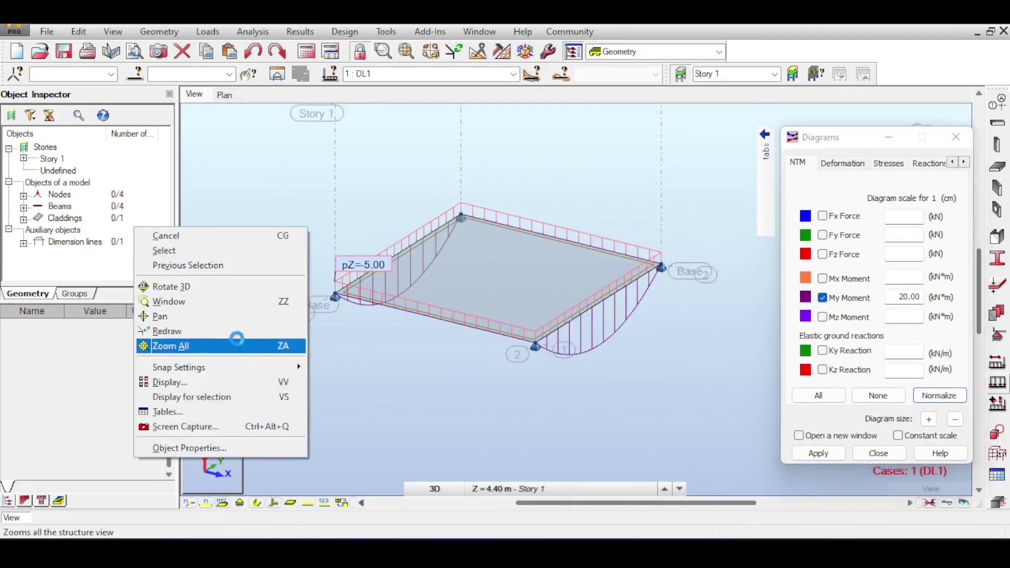
click(226, 398)
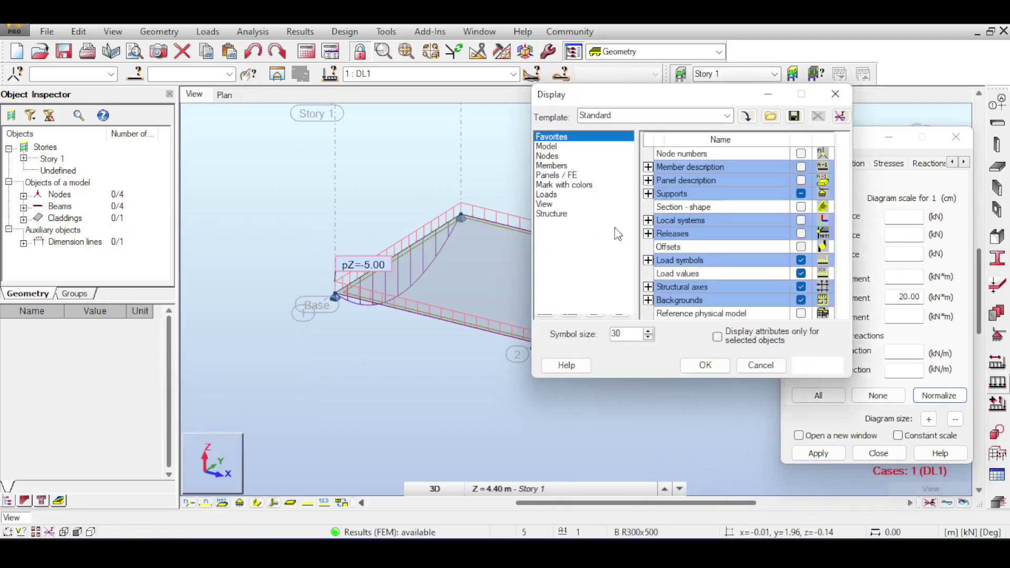
click(605, 194)
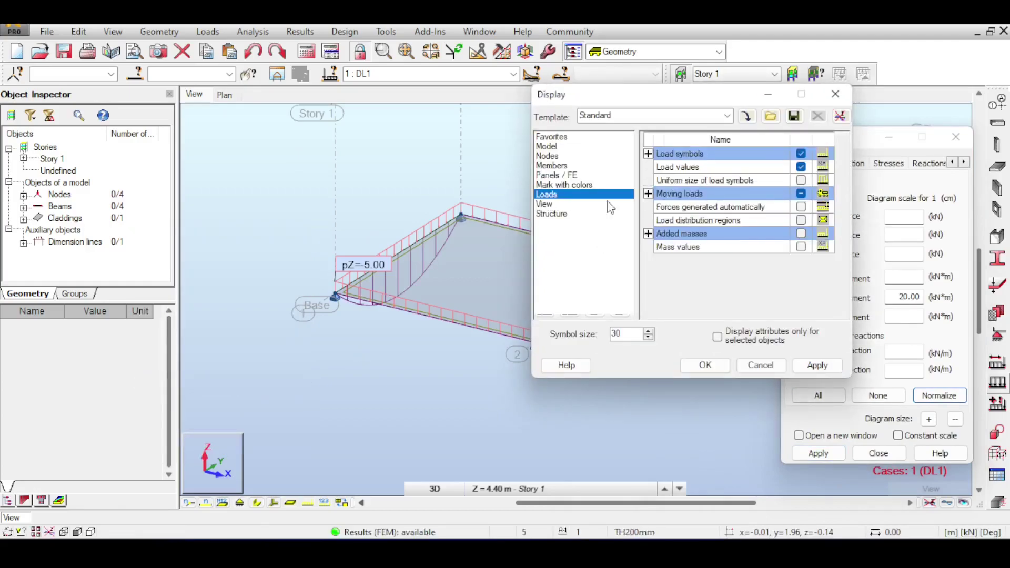
click(801, 220)
click(801, 207)
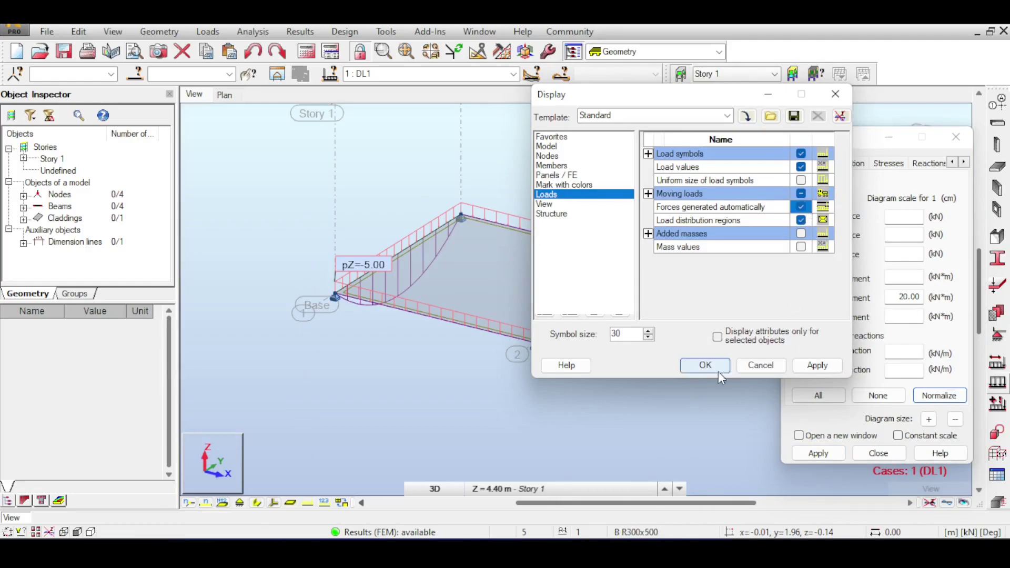
click(705, 366)
drag(853, 145, 712, 120)
click(815, 113)
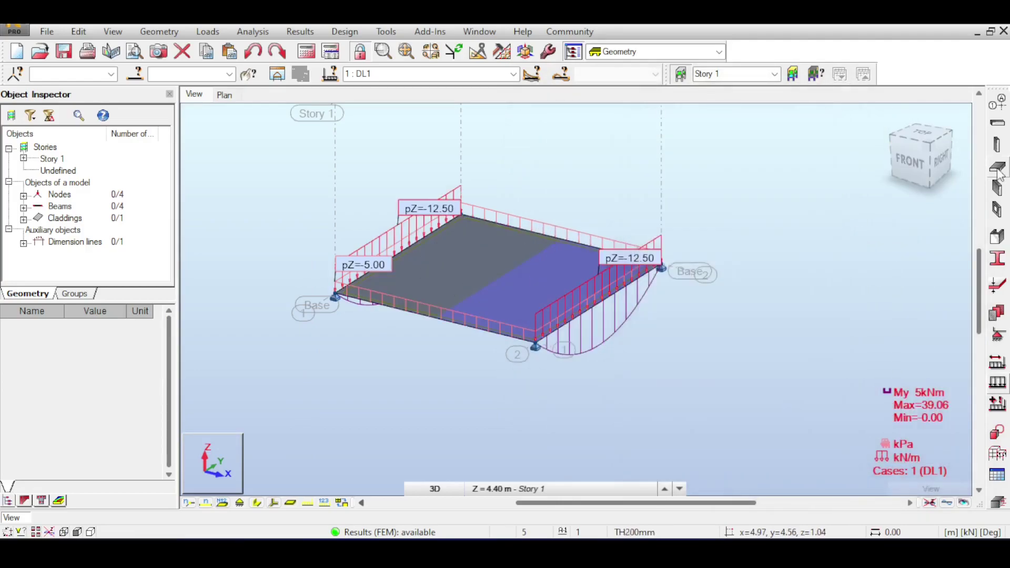
Step: Review the load transfer options of the floor calculation model mymodel and close the floor definition without changes
click(998, 169)
click(898, 219)
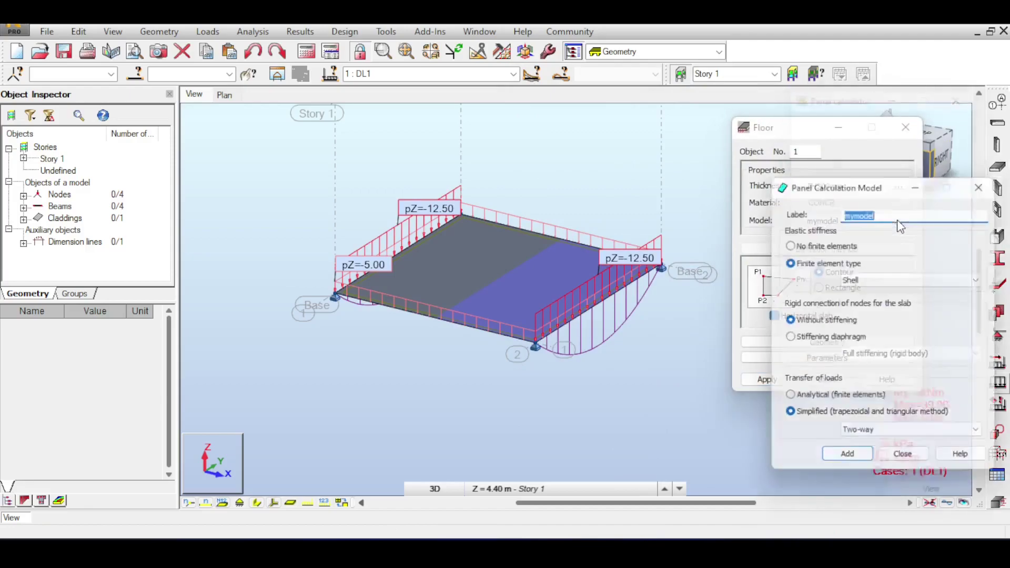
click(871, 437)
click(872, 446)
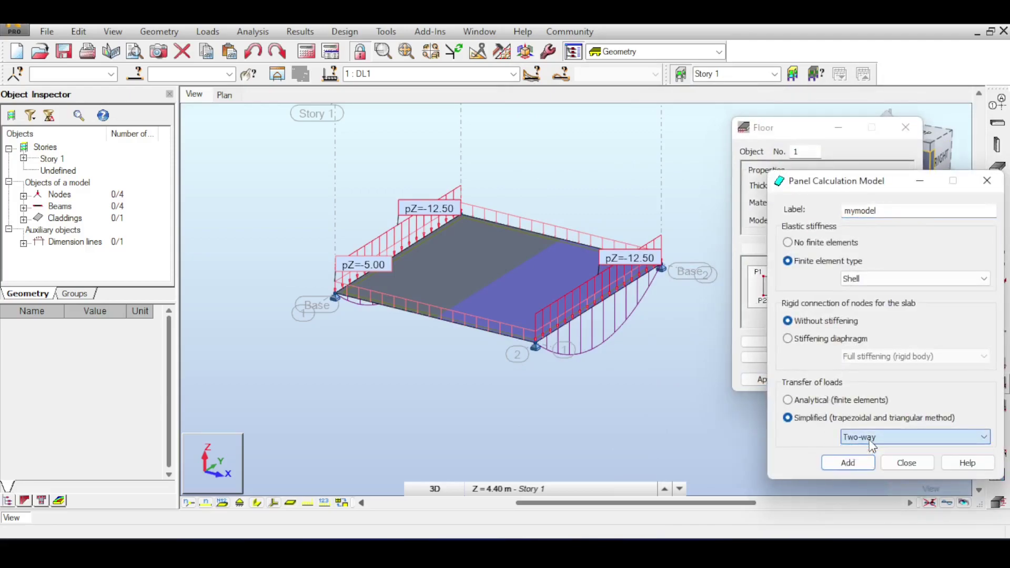
click(905, 463)
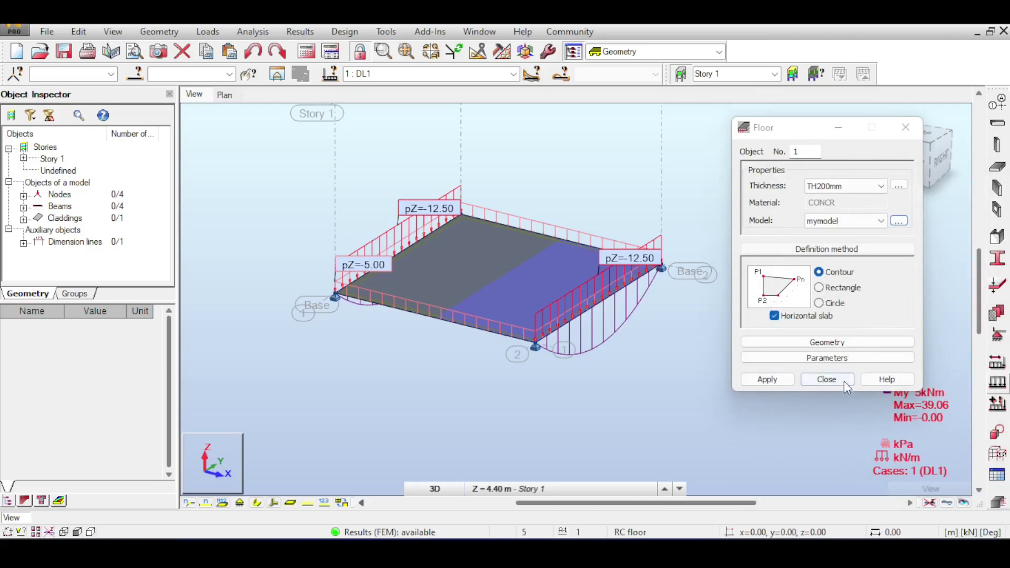
click(827, 379)
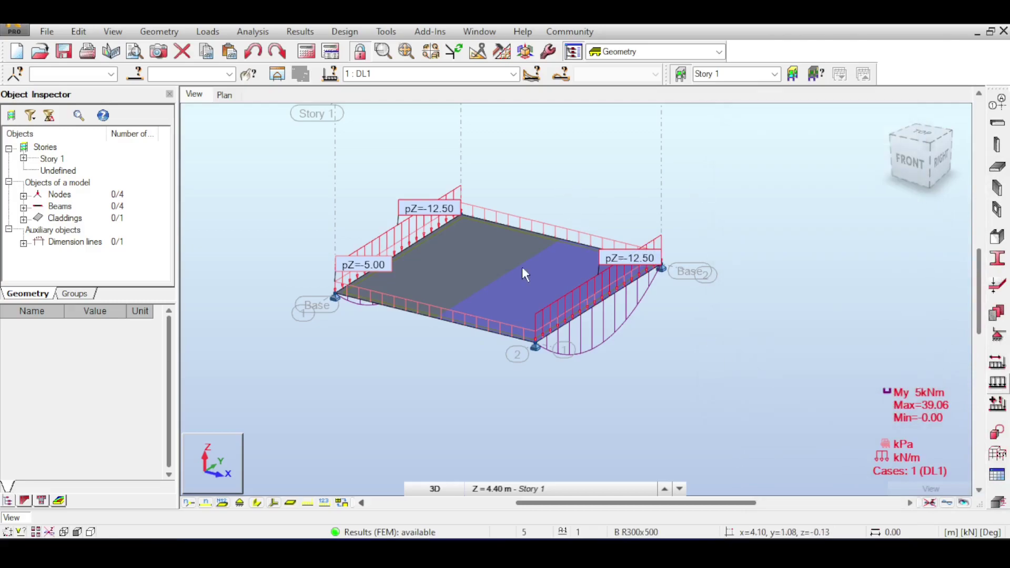
Step: Check the deformation of the cladding model and see which result types are available for it
click(950, 503)
click(952, 503)
click(953, 504)
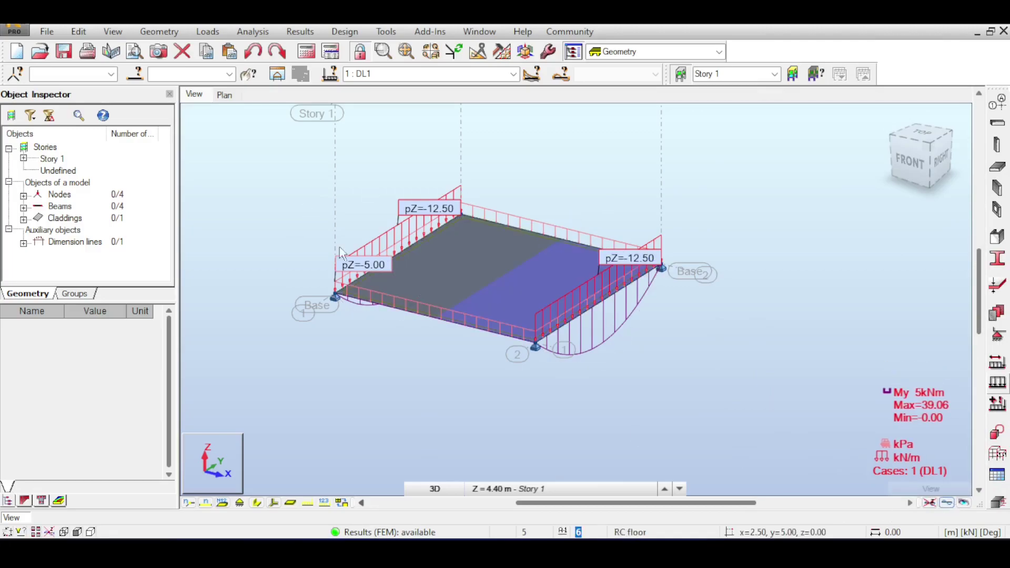
click(300, 32)
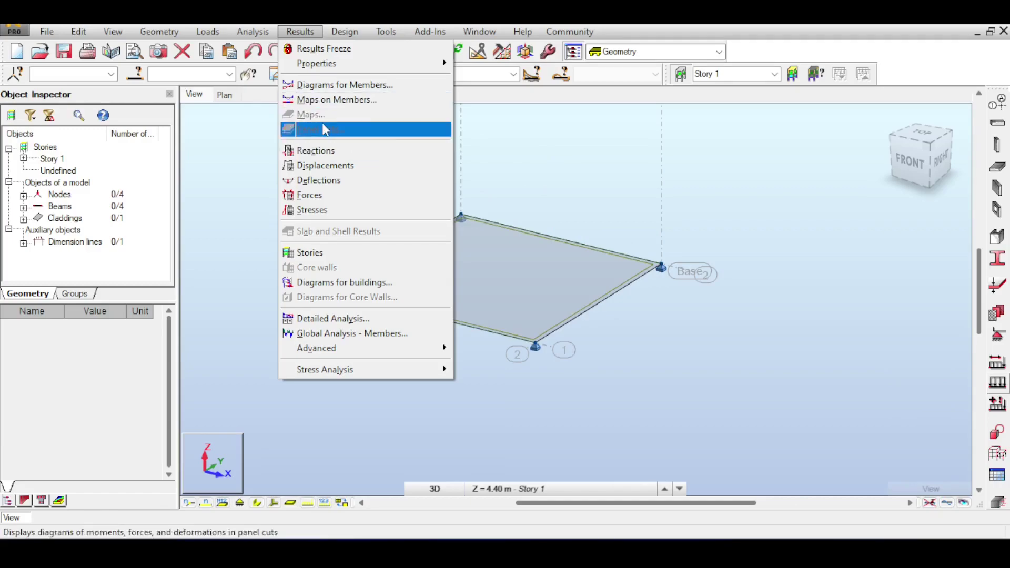
click(562, 245)
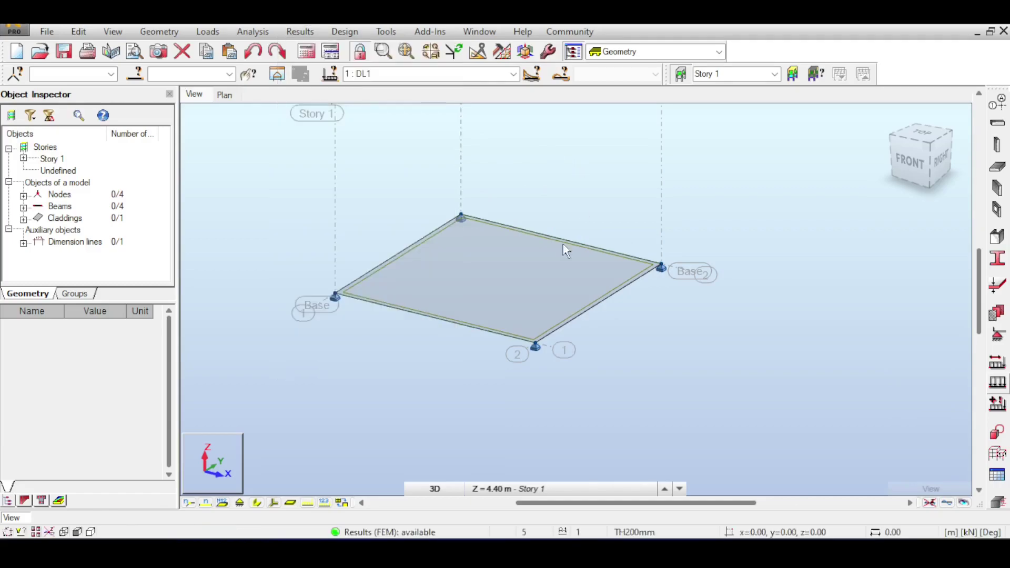
Step: Restore the concrete floor slab in place of the cladding, check its properties and recalculate the structure
middle_drag(570, 216, 589, 175)
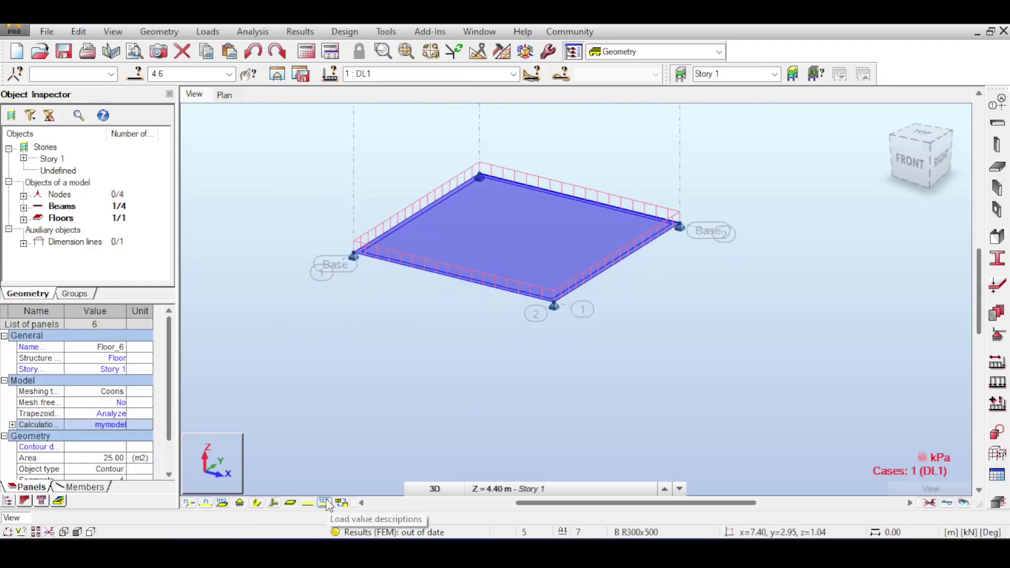
click(332, 404)
click(998, 167)
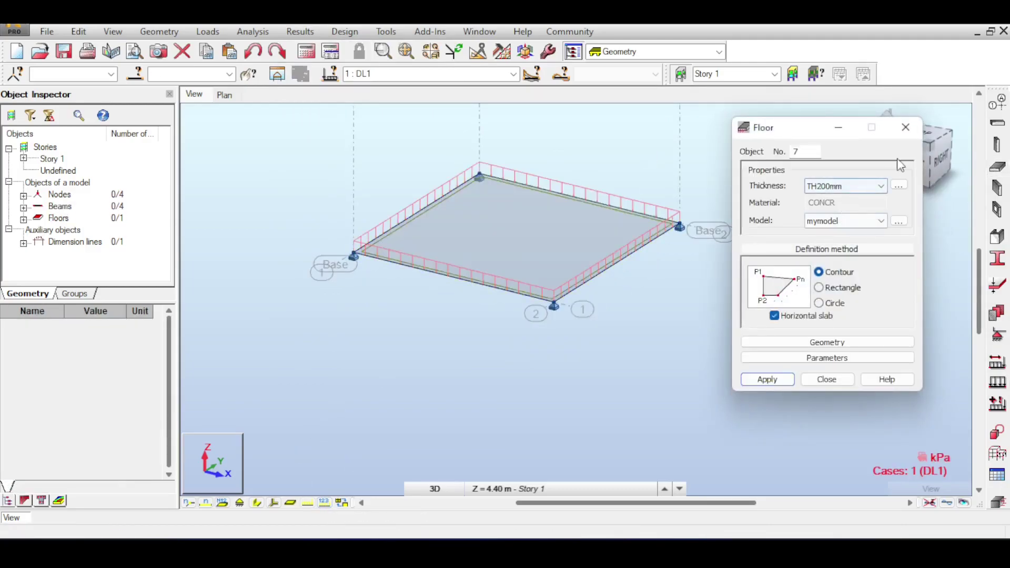
click(906, 128)
click(307, 51)
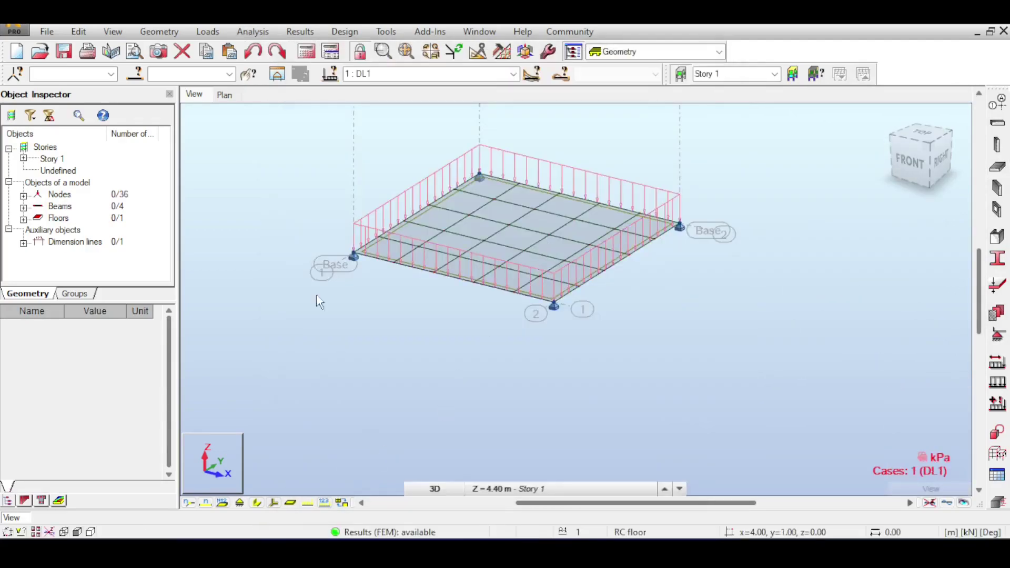
Step: Turn on the load distribution regions for the floor slab and inspect how its area is divided among the beams
right_click(252, 167)
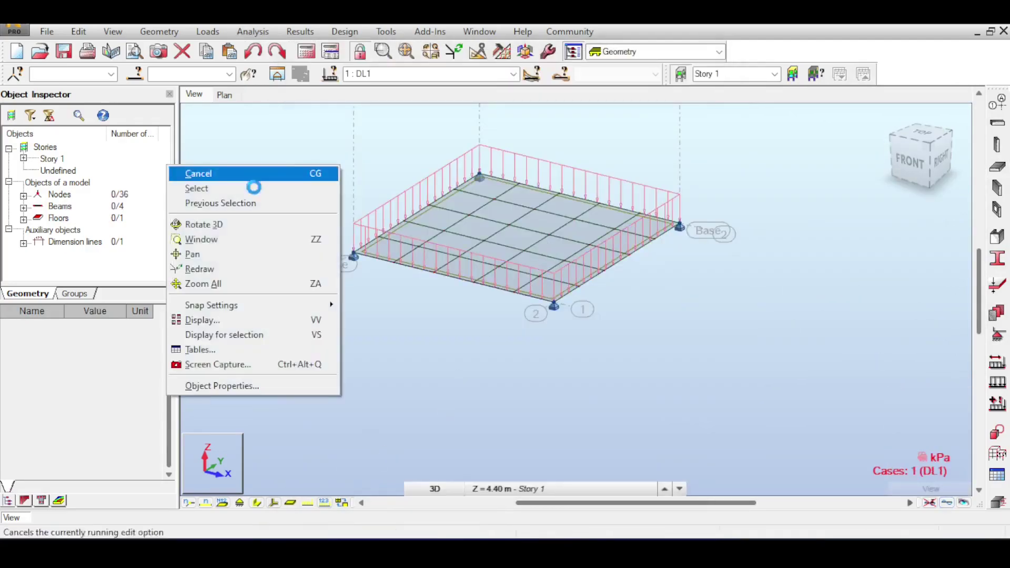
click(250, 319)
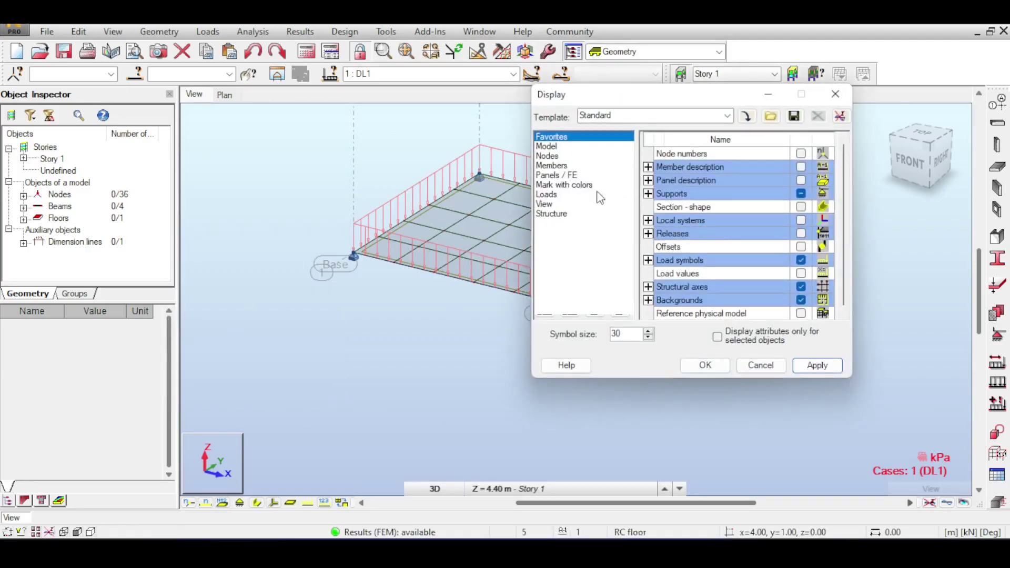
click(556, 195)
click(801, 220)
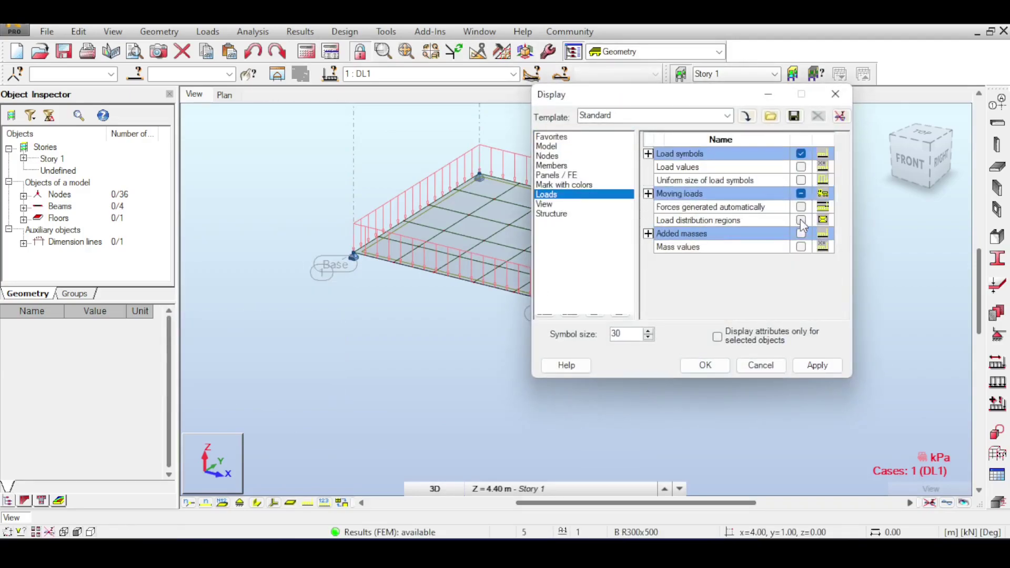
click(713, 369)
middle_drag(625, 119, 586, 160)
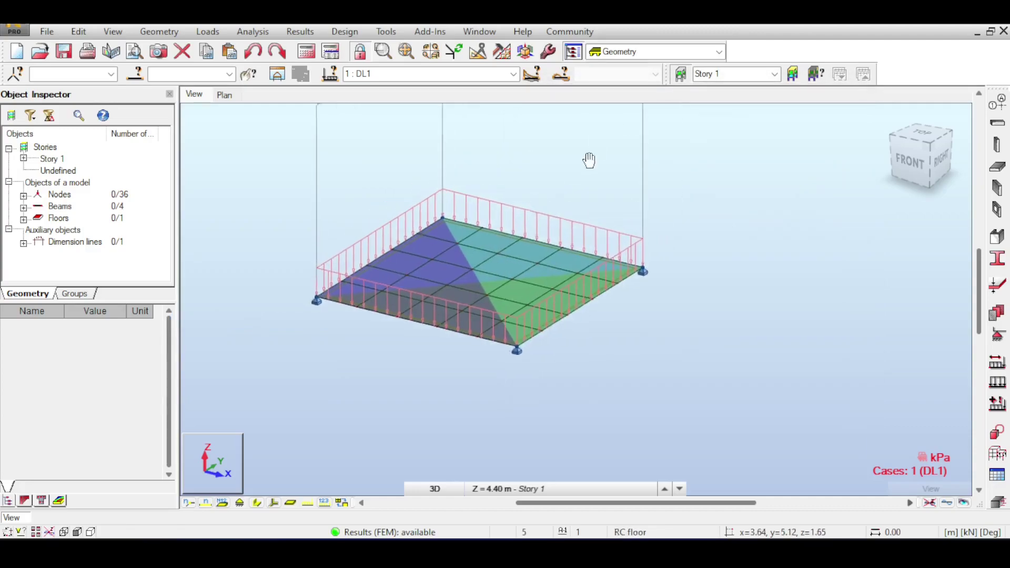
scroll(497, 242, up, 1)
scroll(498, 242, up, 1)
scroll(509, 273, down, 2)
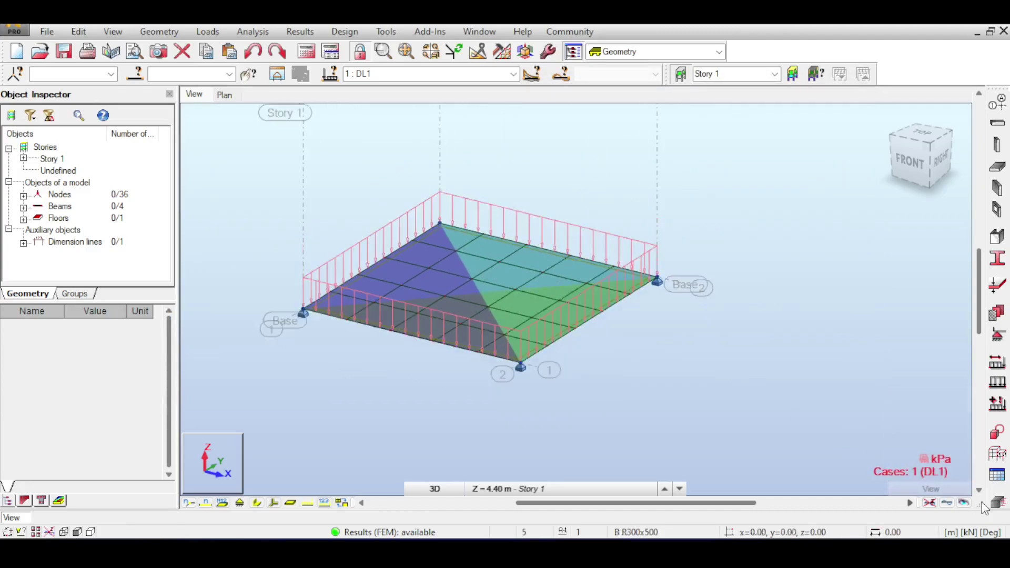
Step: Toggle the slab's deformation view and display the map of its xx moments
click(947, 504)
click(948, 504)
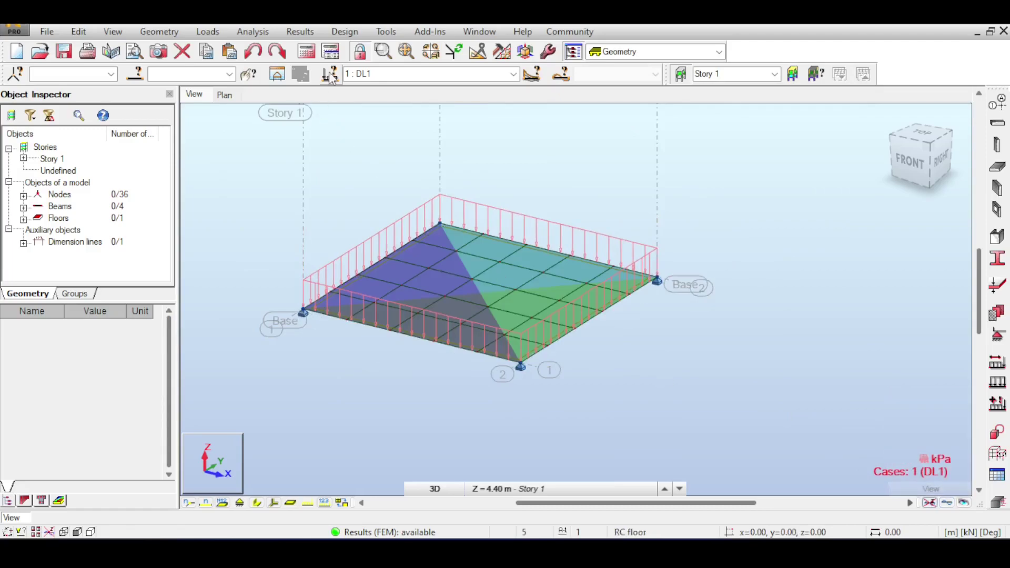
click(315, 39)
click(336, 112)
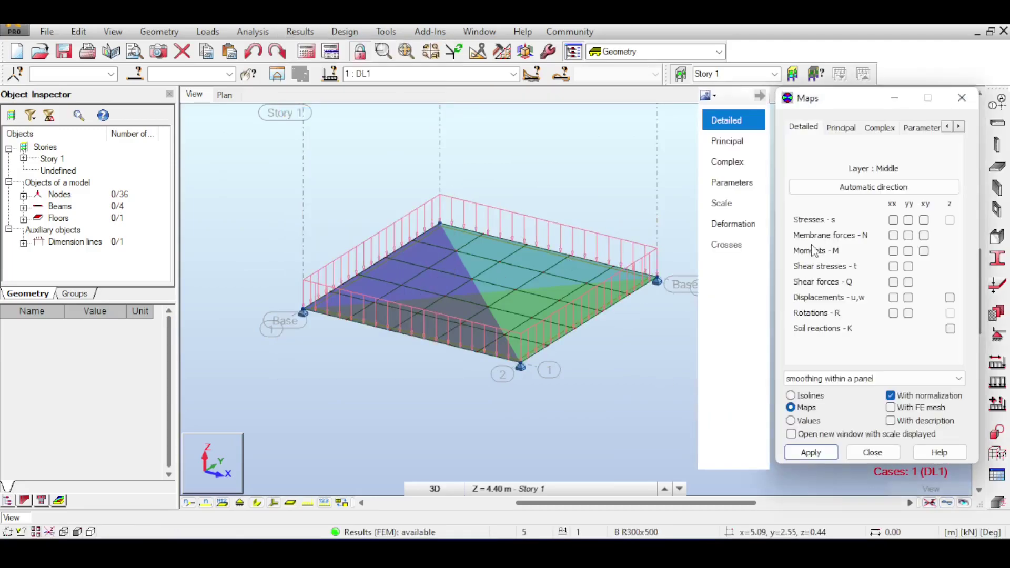
click(893, 251)
click(810, 452)
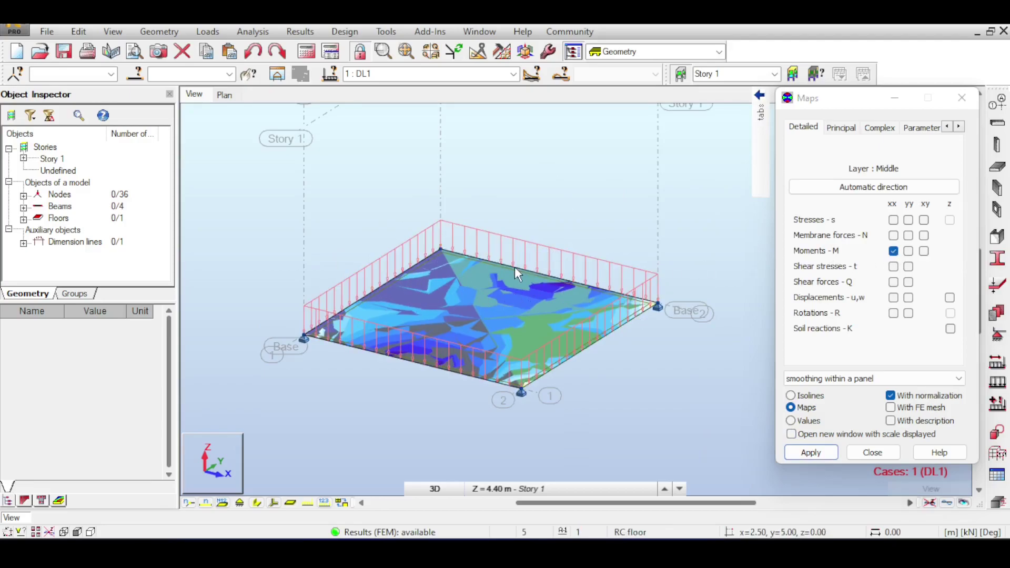
Step: Turn off the display of load distribution regions so the slab's moment map shows without them
right_click(322, 208)
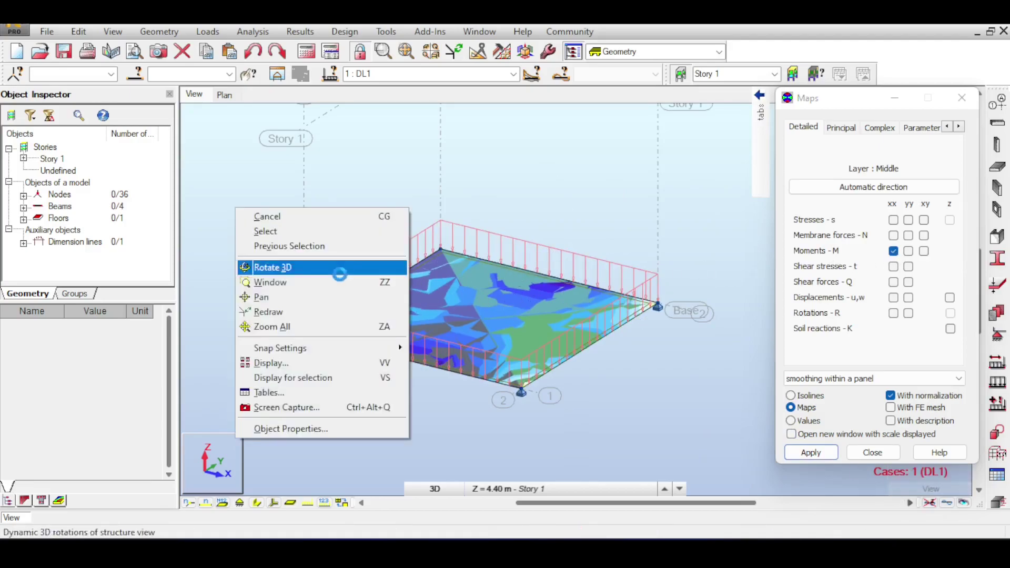
click(297, 363)
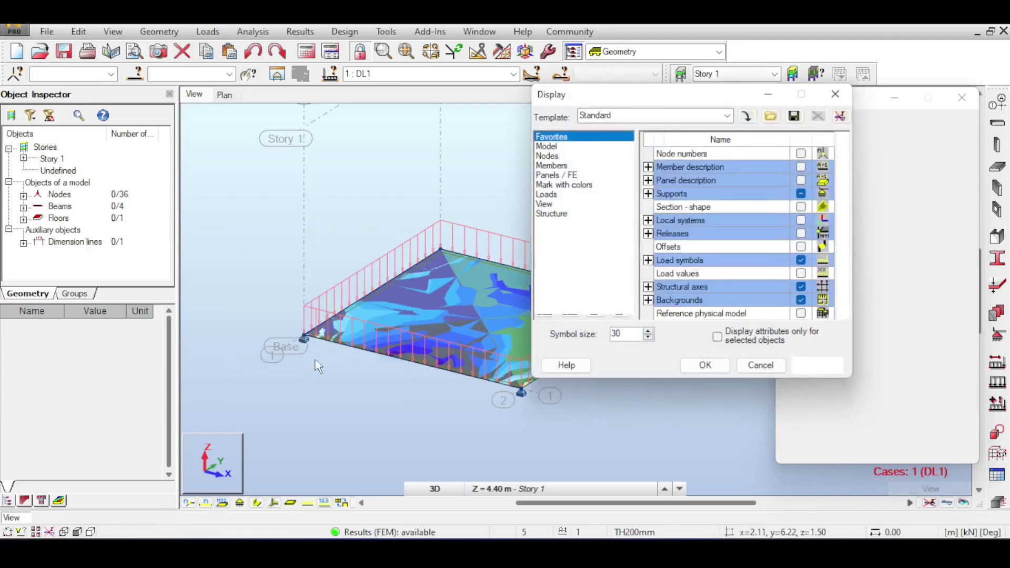
click(559, 202)
click(555, 197)
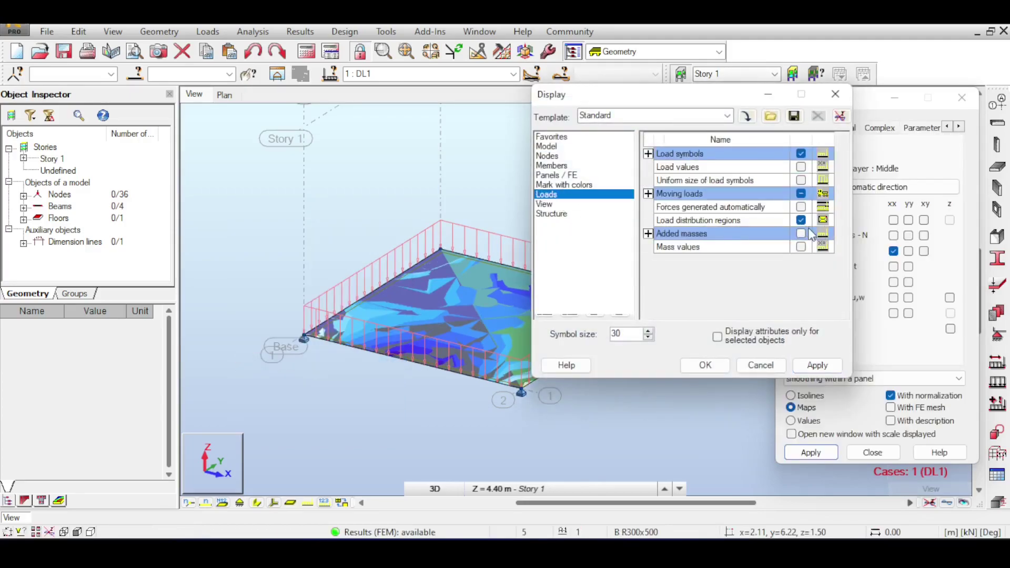
click(713, 365)
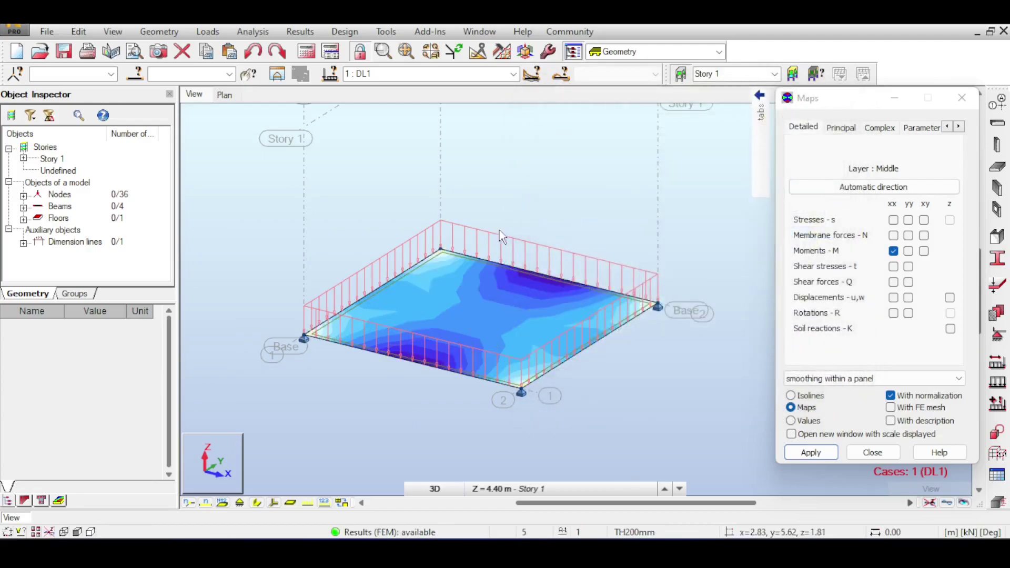
Step: Examine the slab's xx moment map from a steeper 3D angle and close the map settings to see its colour scale
drag(824, 106, 842, 185)
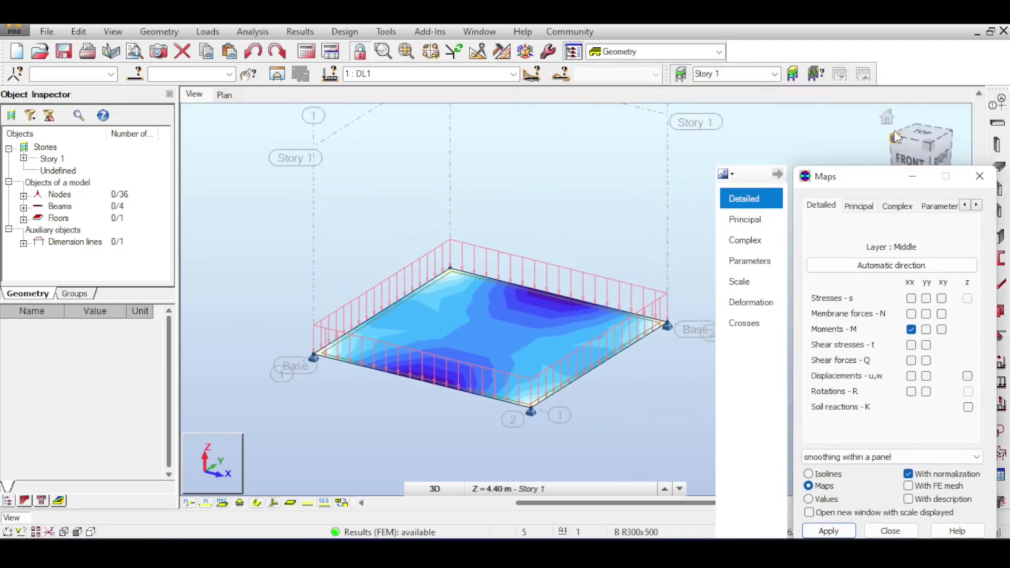
click(931, 130)
drag(930, 140, 942, 129)
drag(871, 187, 811, 92)
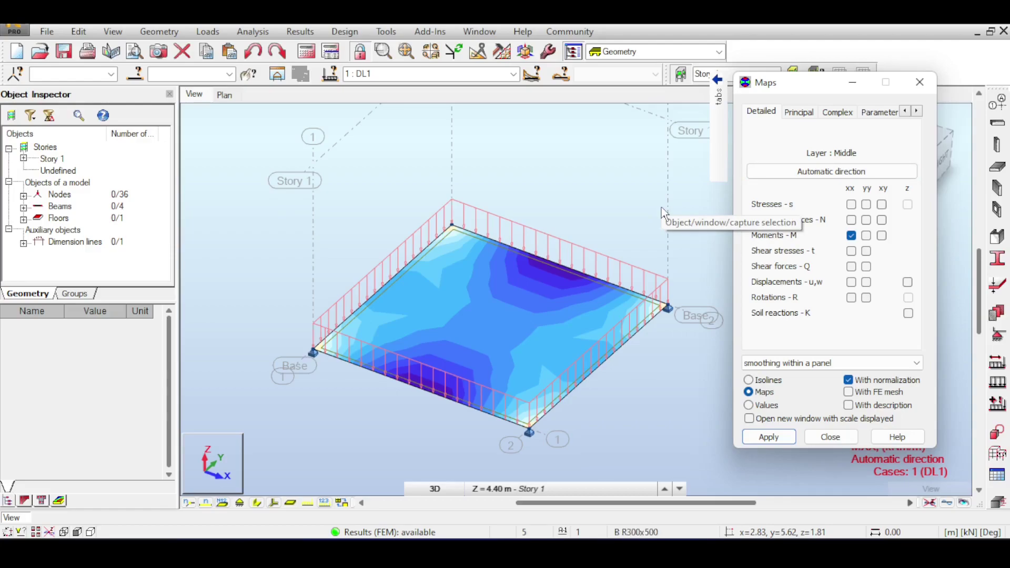
middle_drag(626, 241, 598, 227)
mouse_move(664, 134)
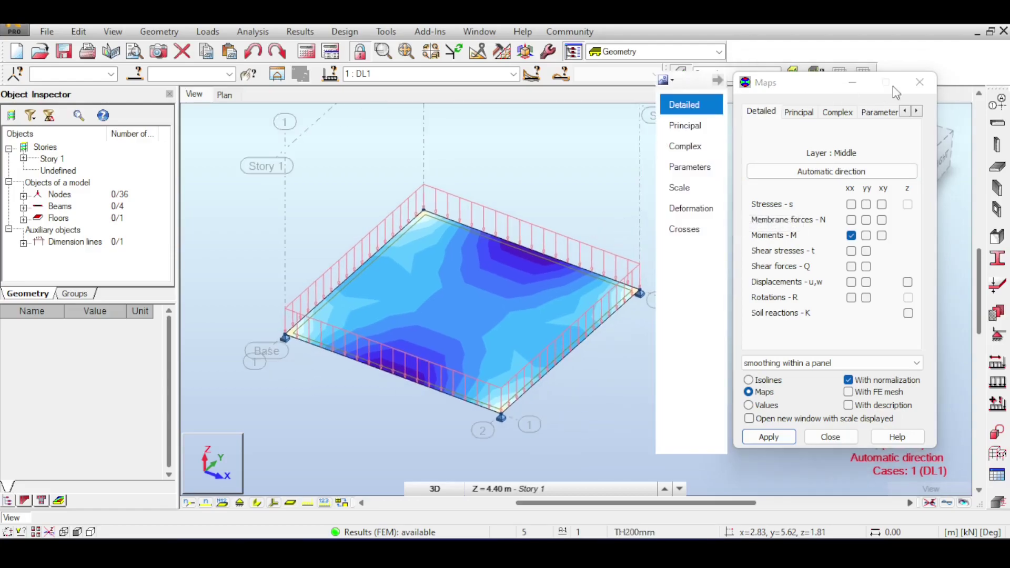
click(920, 82)
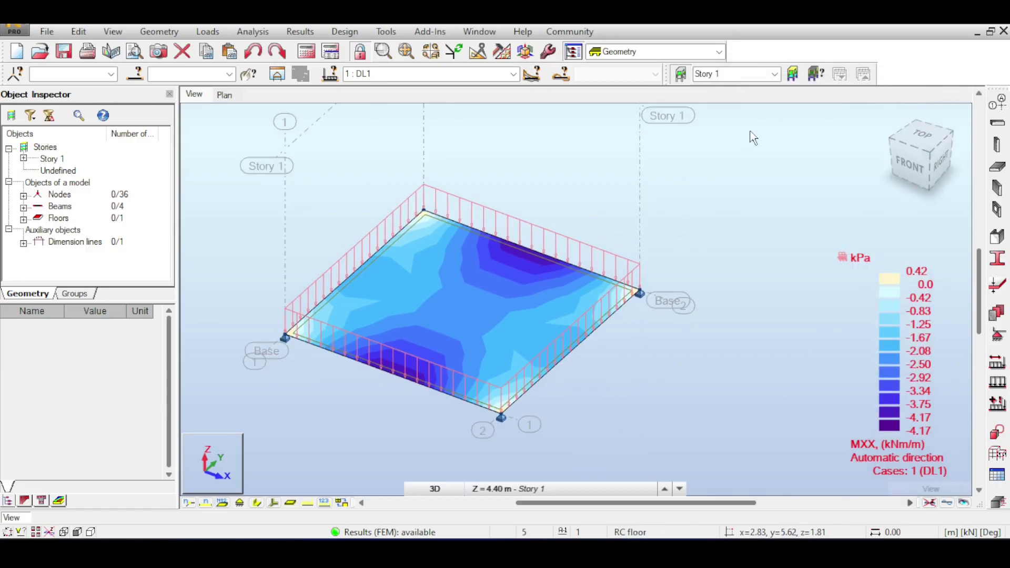